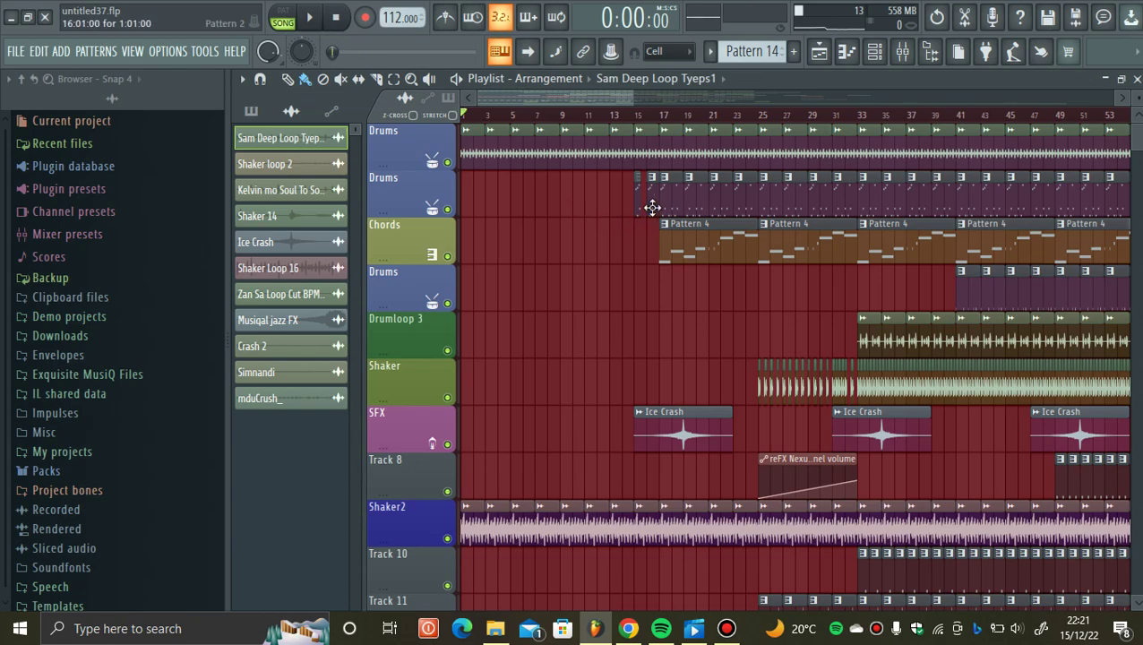
- Play Pattern 1 and examine the Miizo Drumloop 11 slice notes in its piano roll, enlarging the note area
double_click(701, 199)
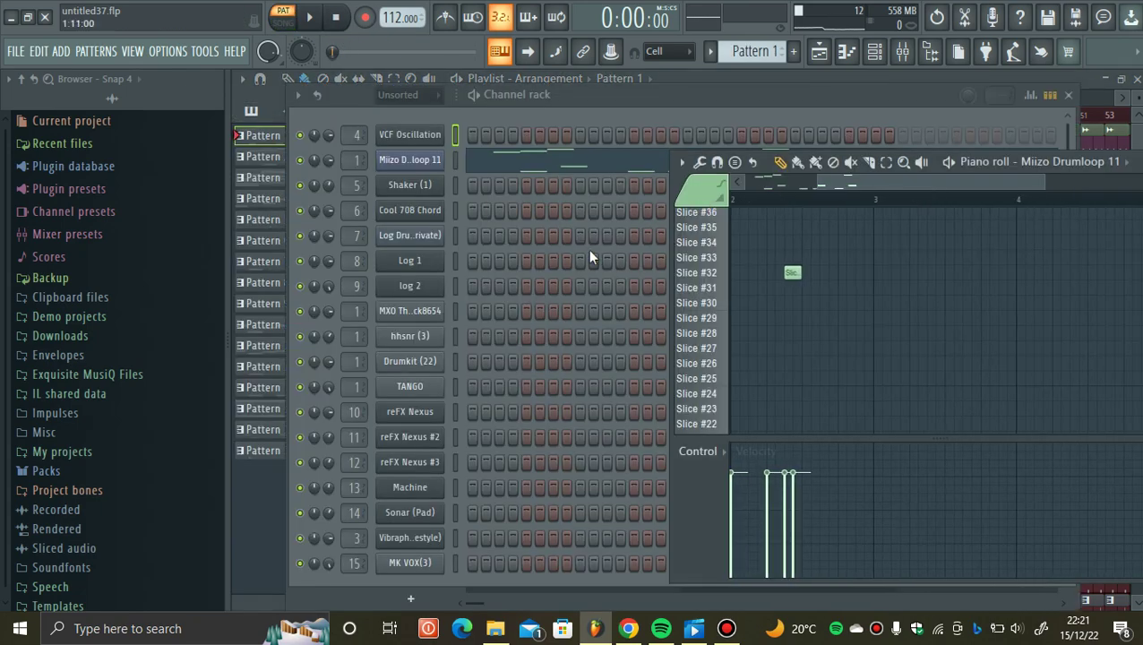
left_click(272, 489)
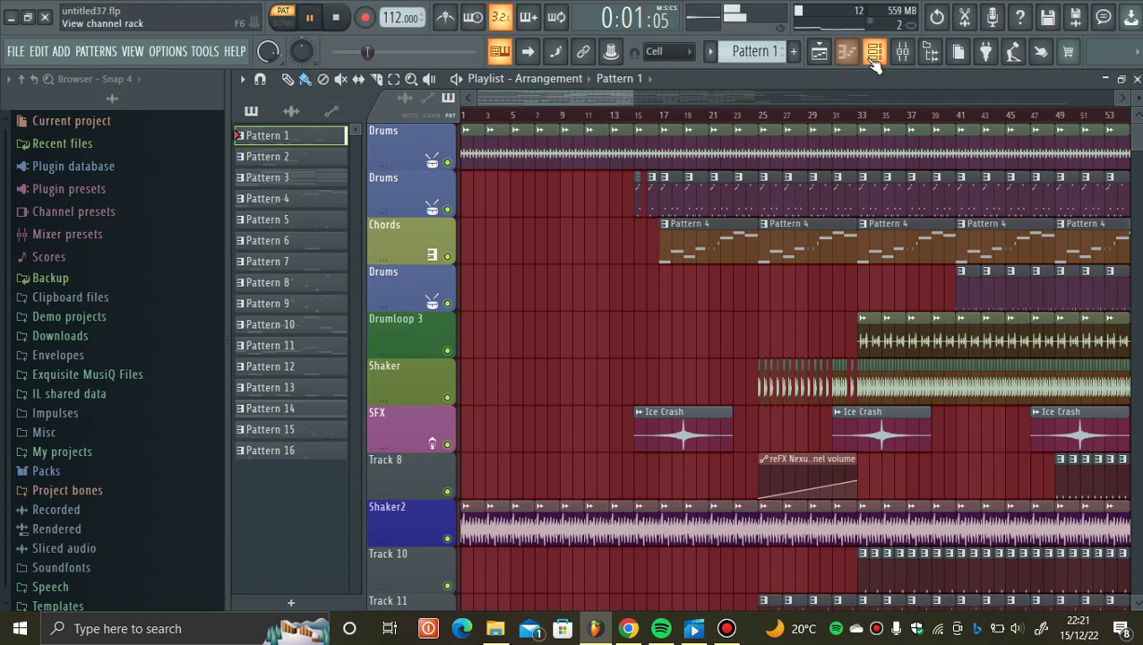
left_click(874, 51)
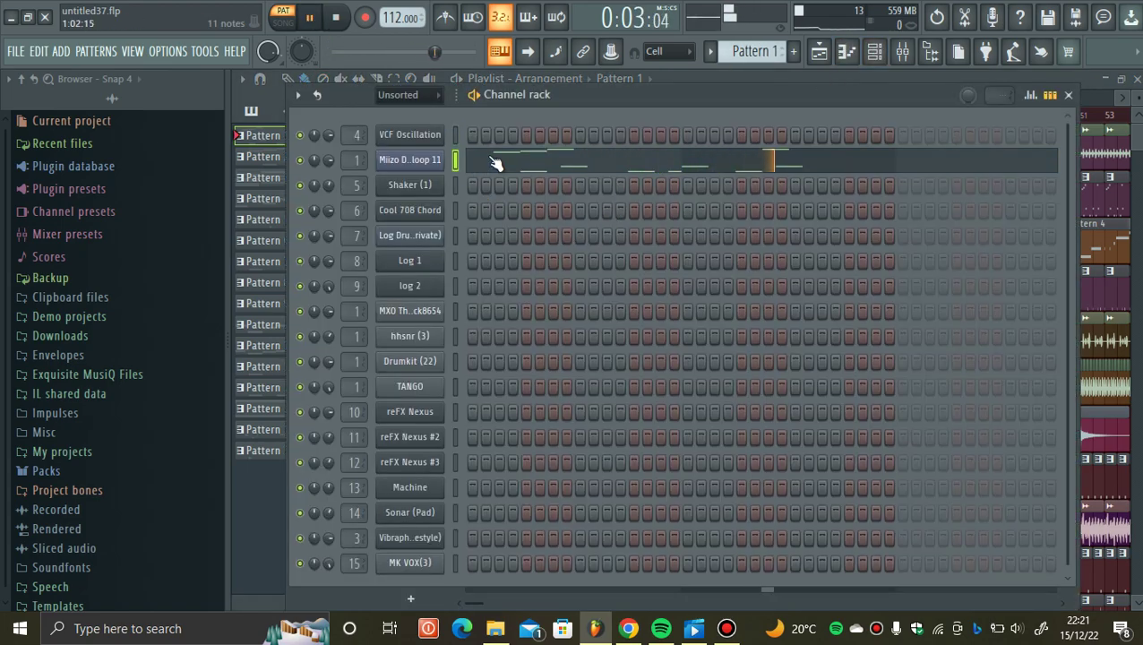
left_click(462, 160)
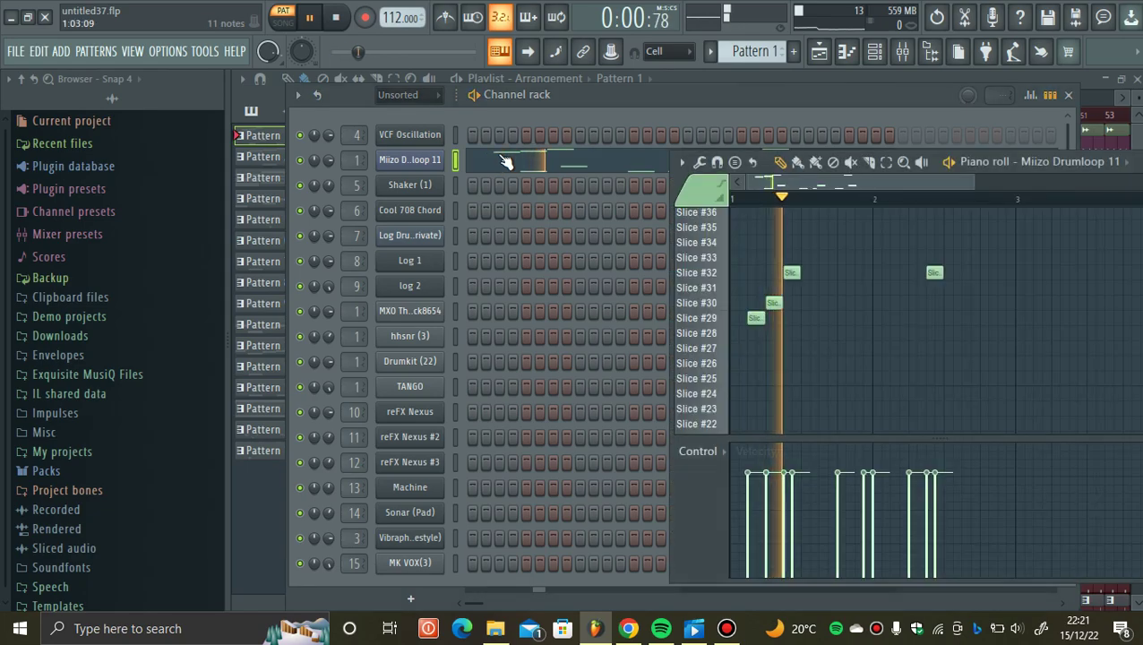
scroll(985, 233, "up", 1)
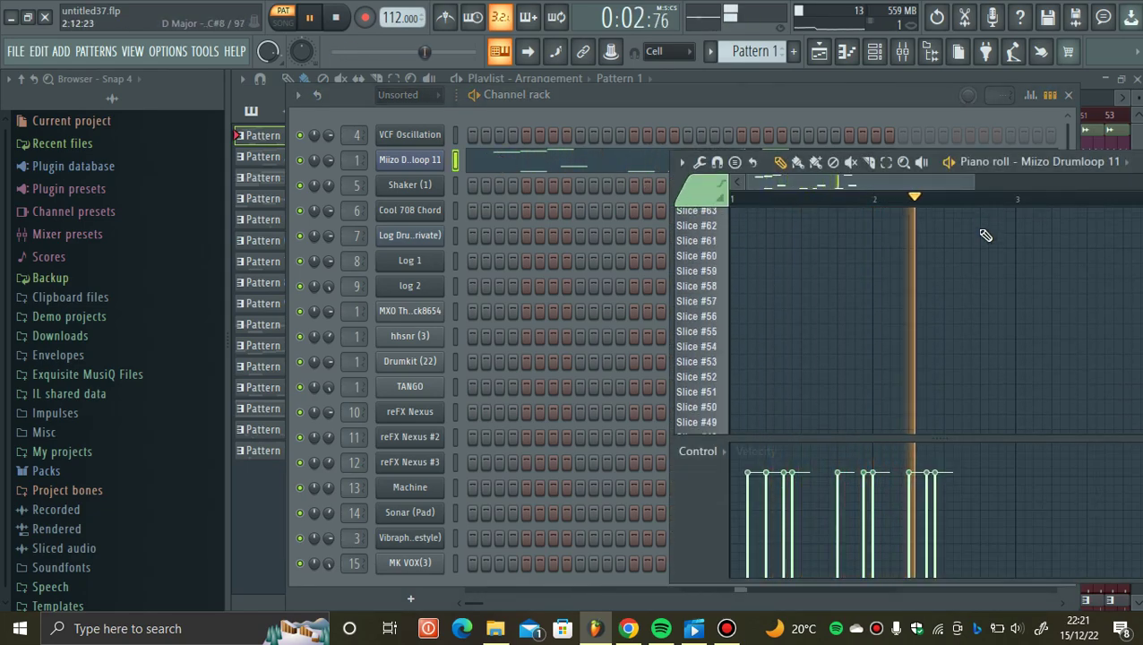
scroll(913, 237, "down", 10)
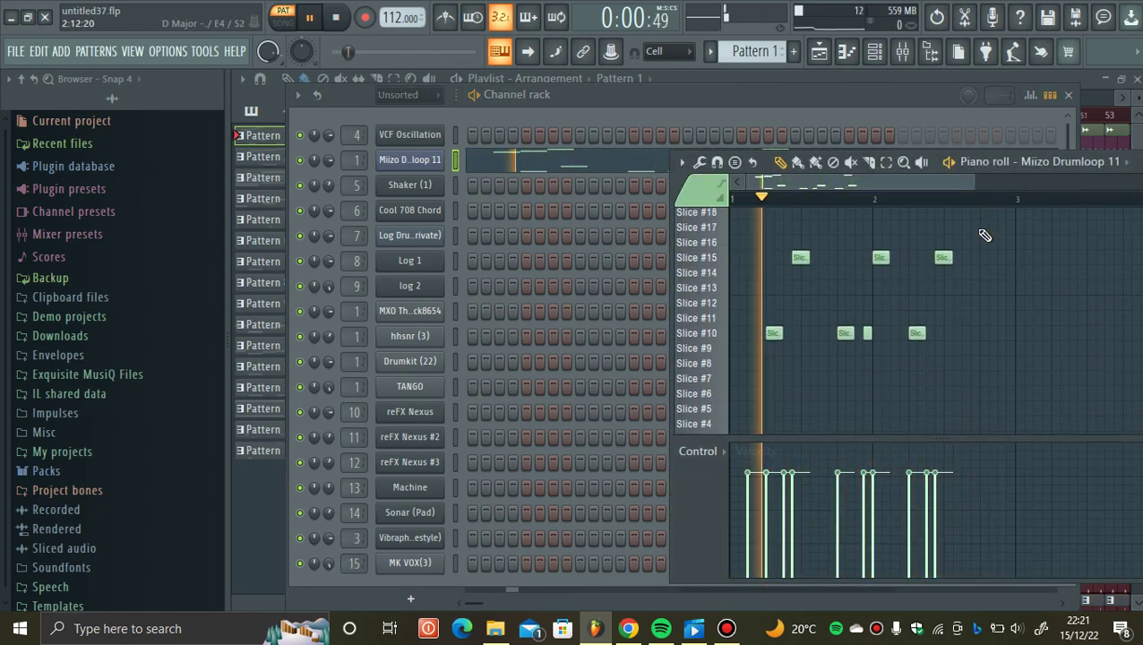
left_click_drag(936, 438, 939, 506)
scroll(1012, 313, "up", 4)
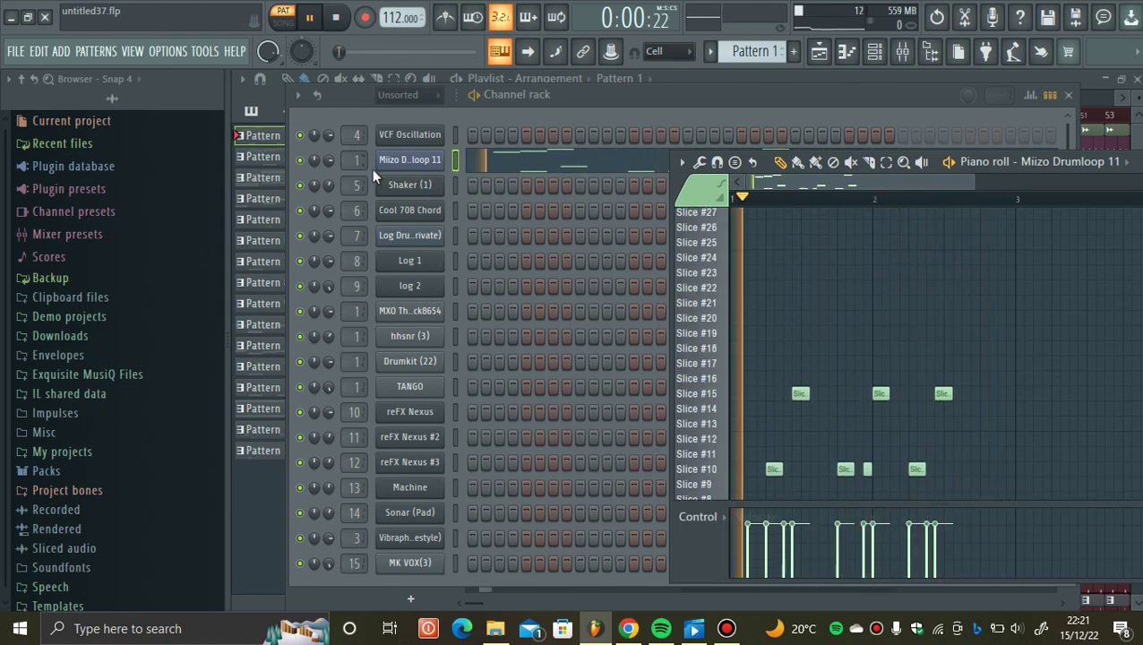
- Review the effects on the JB Drum Preset mixer track, then close the mixer and stop playback
left_click(902, 51)
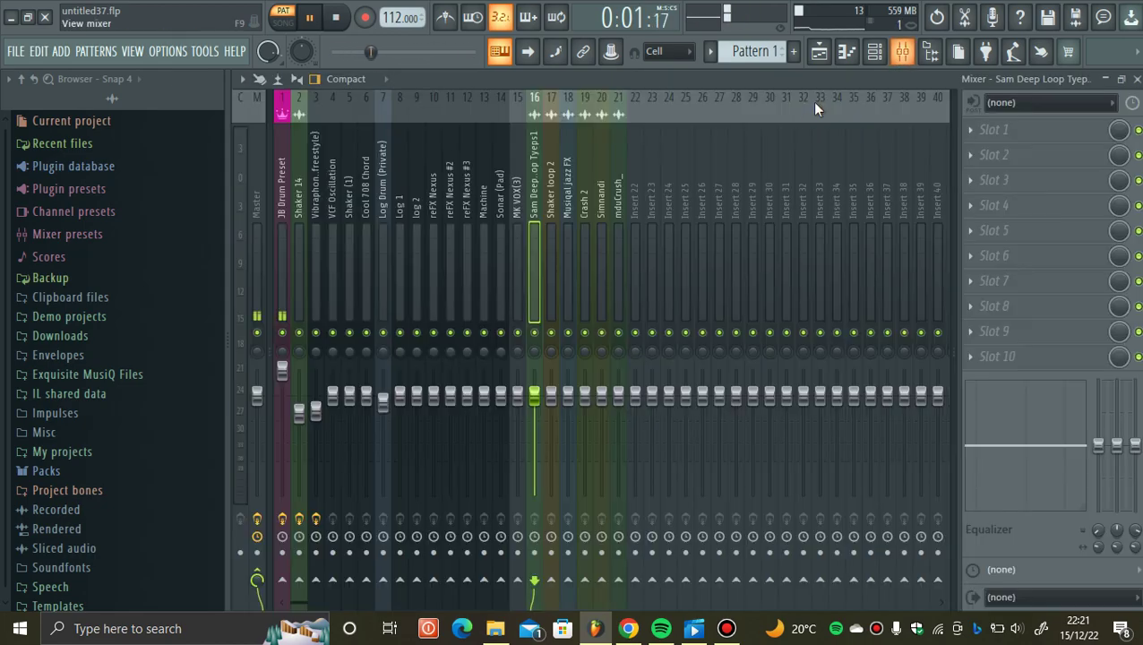
left_click(285, 215)
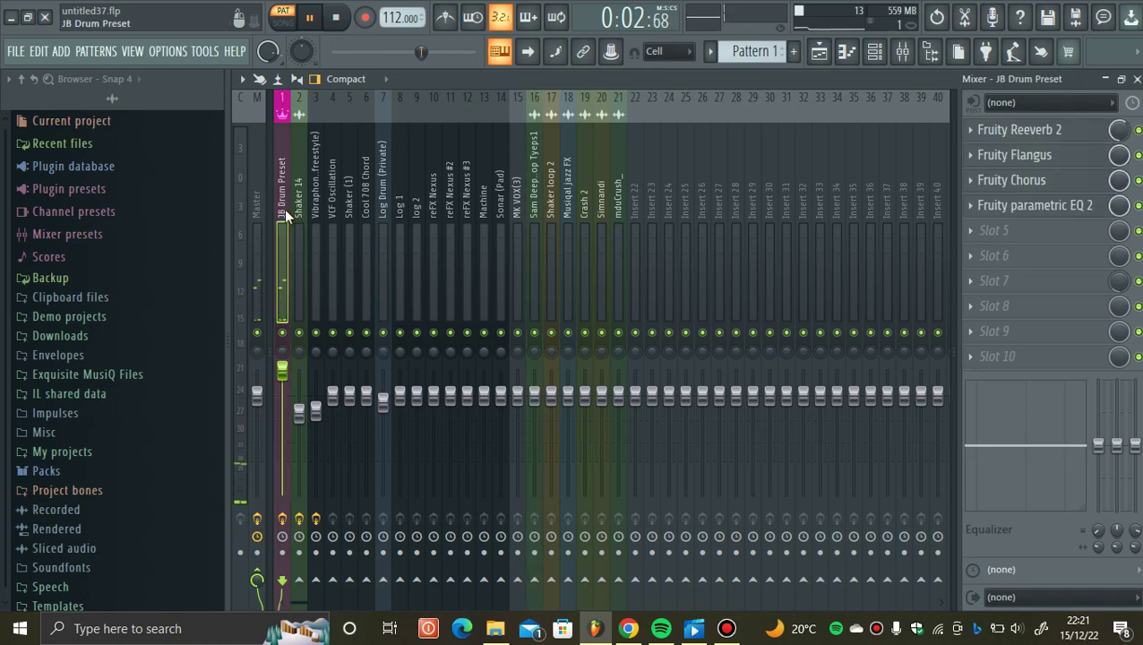
left_click(1137, 79)
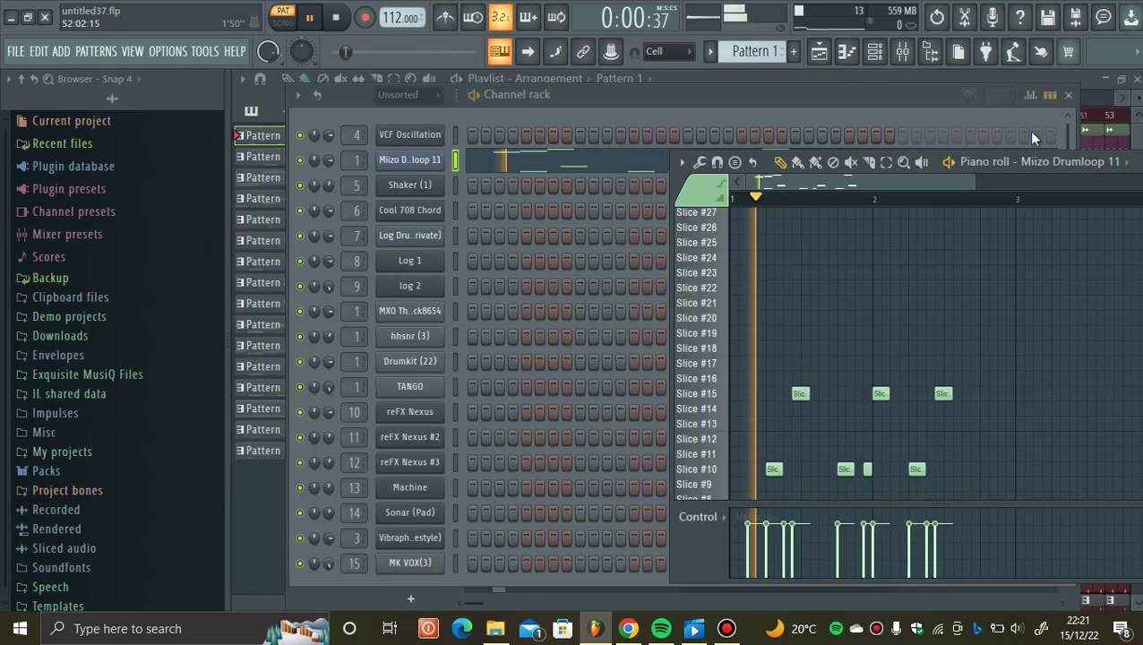
left_click(303, 481)
left_click(336, 18)
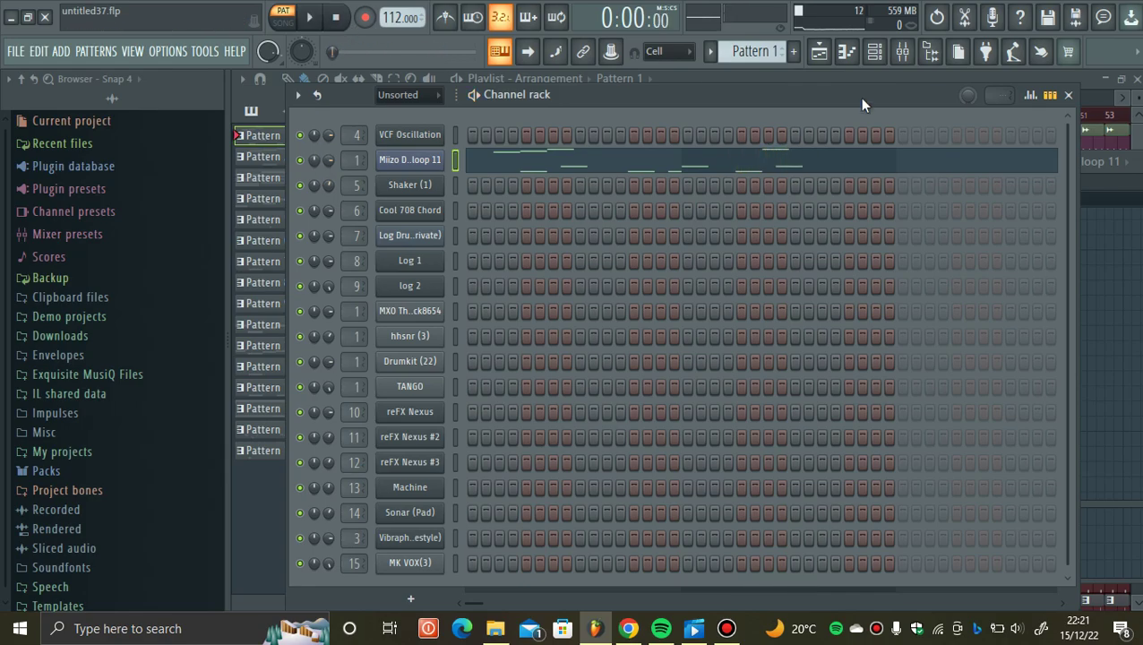
- Audition Pattern 2 and Pattern 3 one after the other, stopping playback after each
scroll(765, 51, "down", 1)
left_click(318, 19)
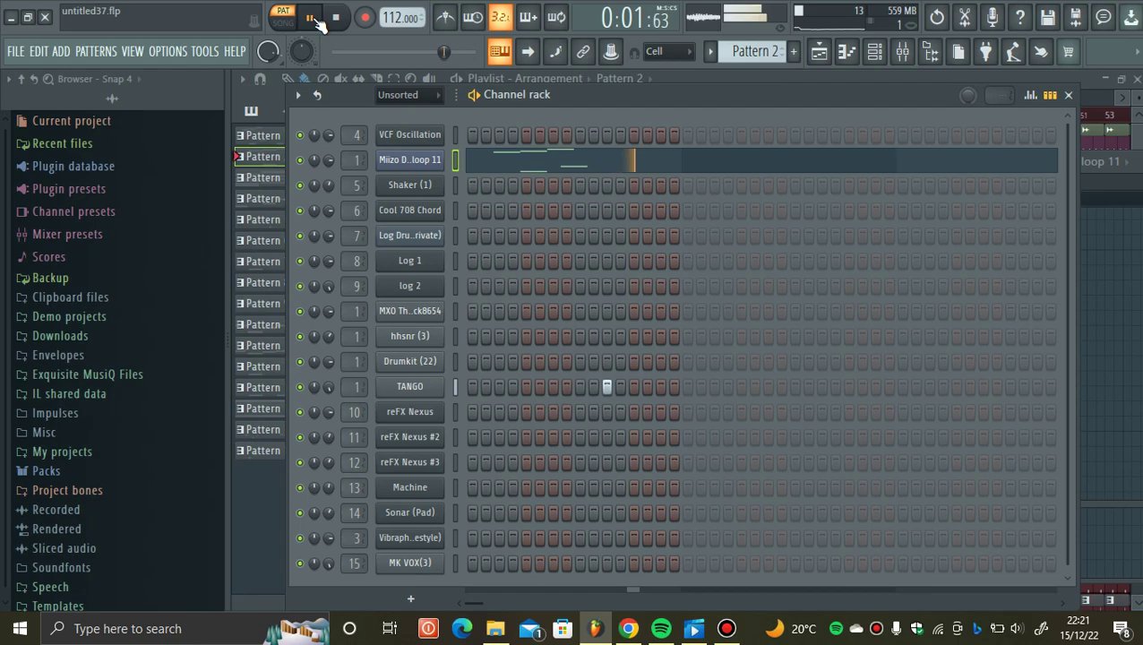
left_click(337, 18)
scroll(750, 56, "down", 1)
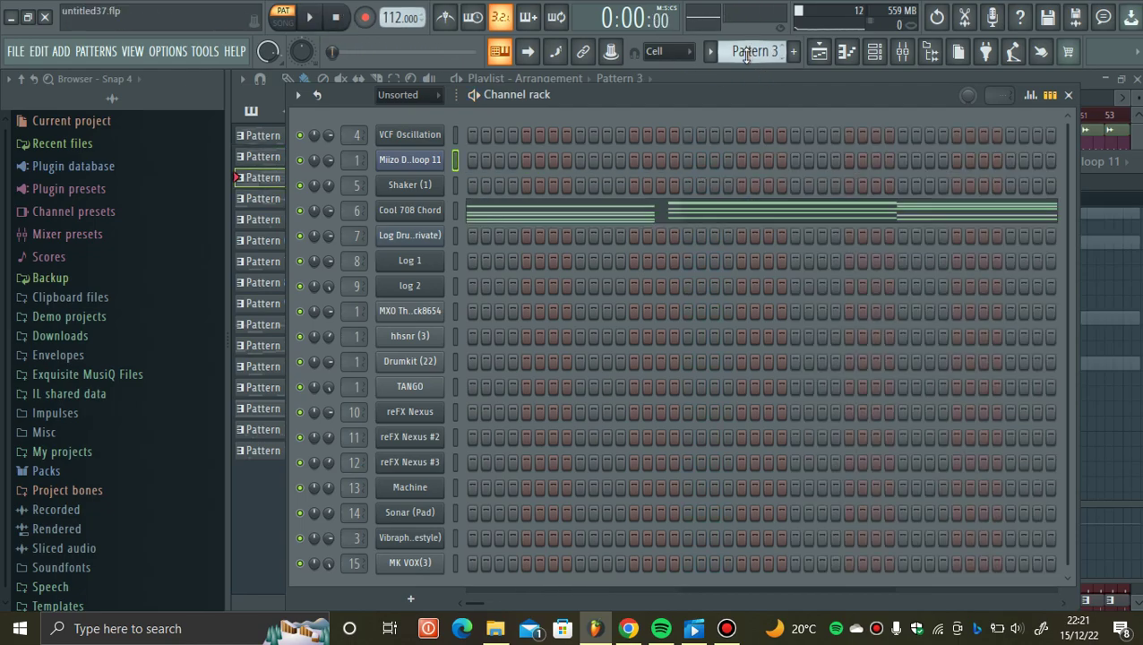
left_click(318, 22)
left_click(337, 18)
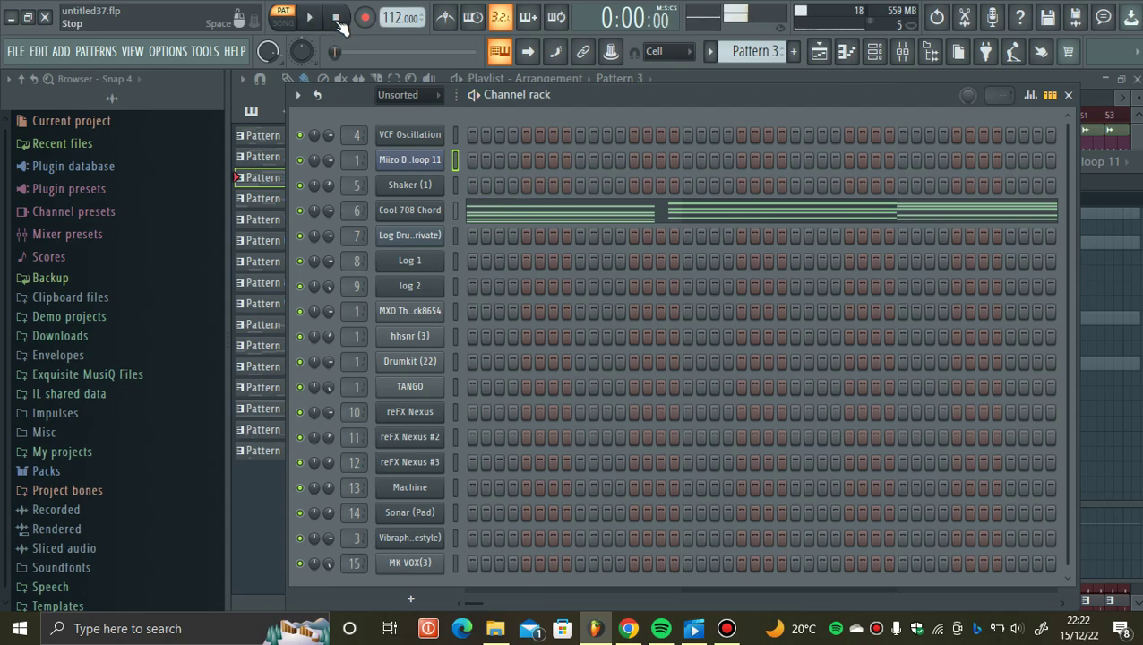
- Switch to Pattern 4 and open the Ripchord plugin on the Shaker (1) channel to audition a chord
scroll(751, 52, "down", 1)
scroll(748, 53, "down", 1)
scroll(748, 53, "up", 1)
left_click(421, 185)
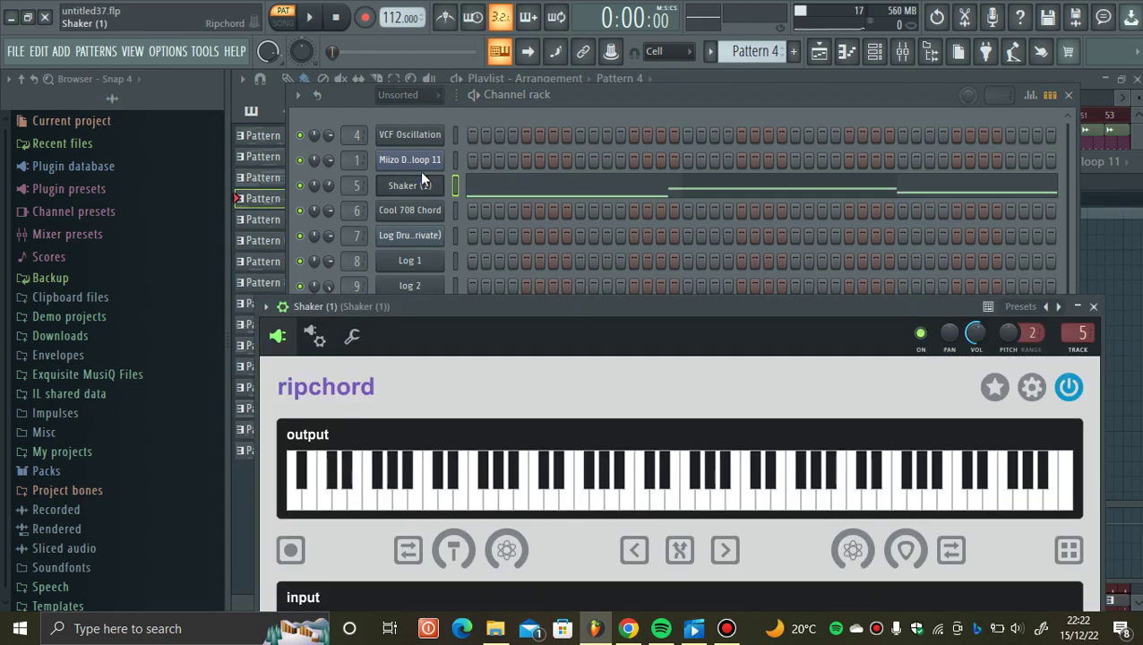
left_click_drag(455, 314, 504, 130)
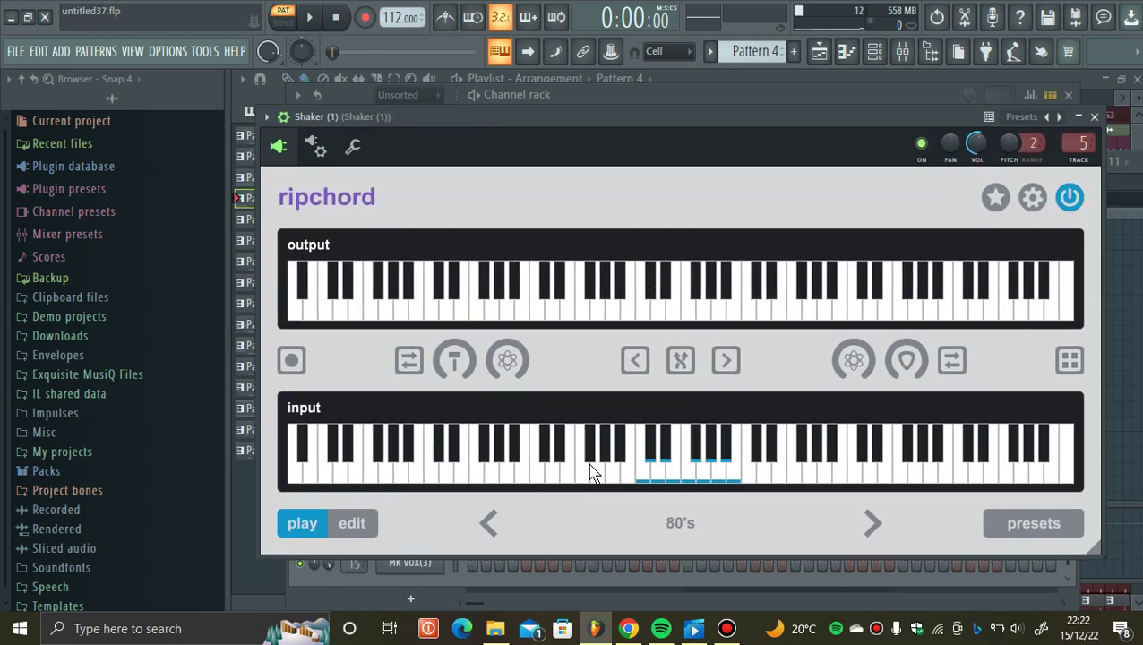
left_click(649, 462)
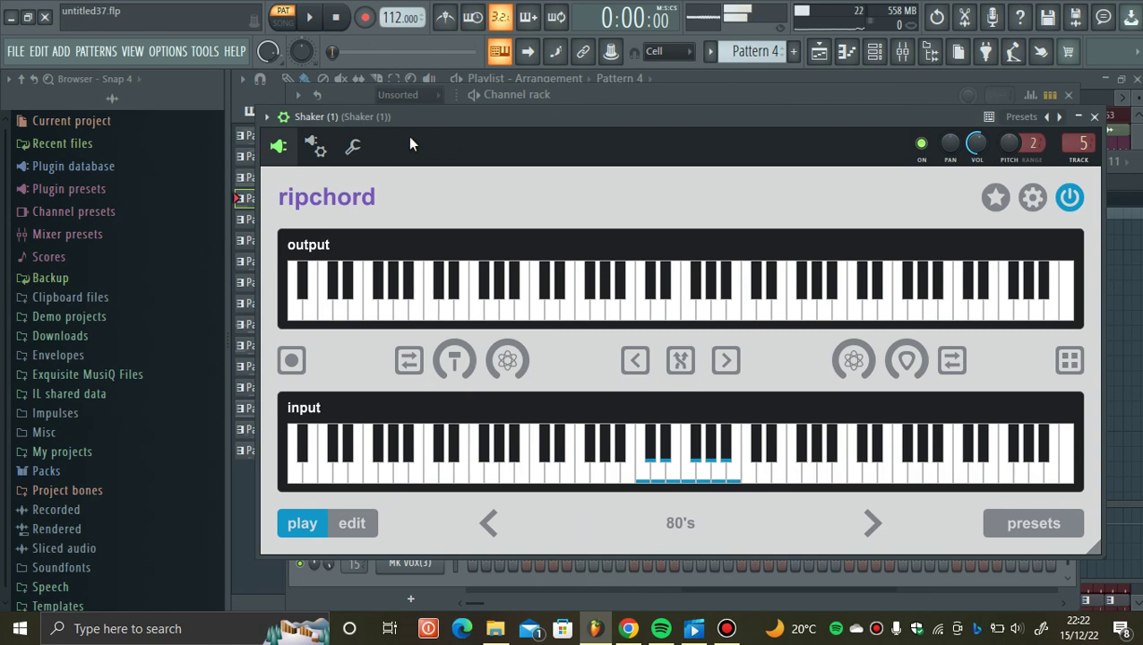
left_click(573, 91)
left_click(438, 194)
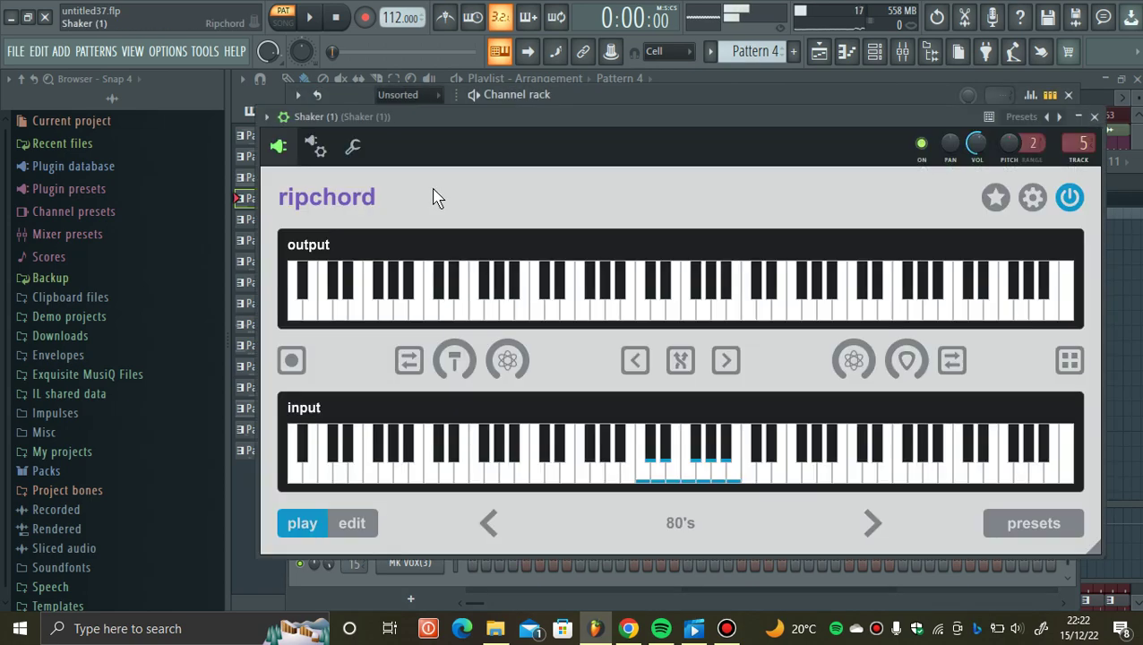
- Check the MIDI output port in Ripchord's plugin settings, then return to its keyboard view and close it
left_click(318, 148)
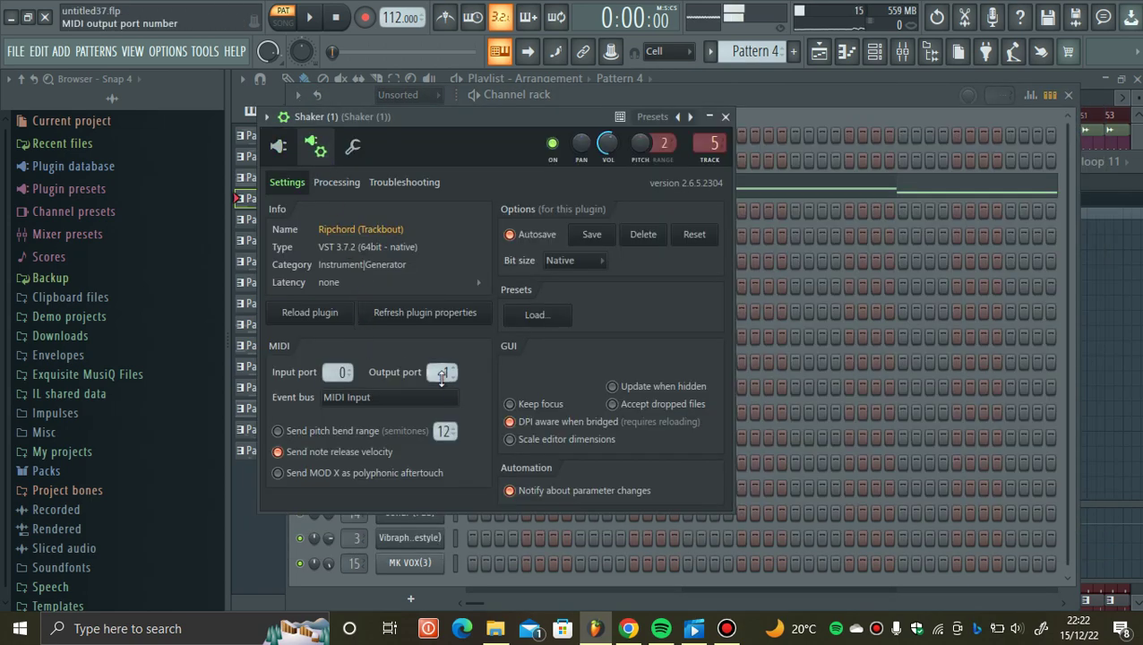
left_click(756, 94)
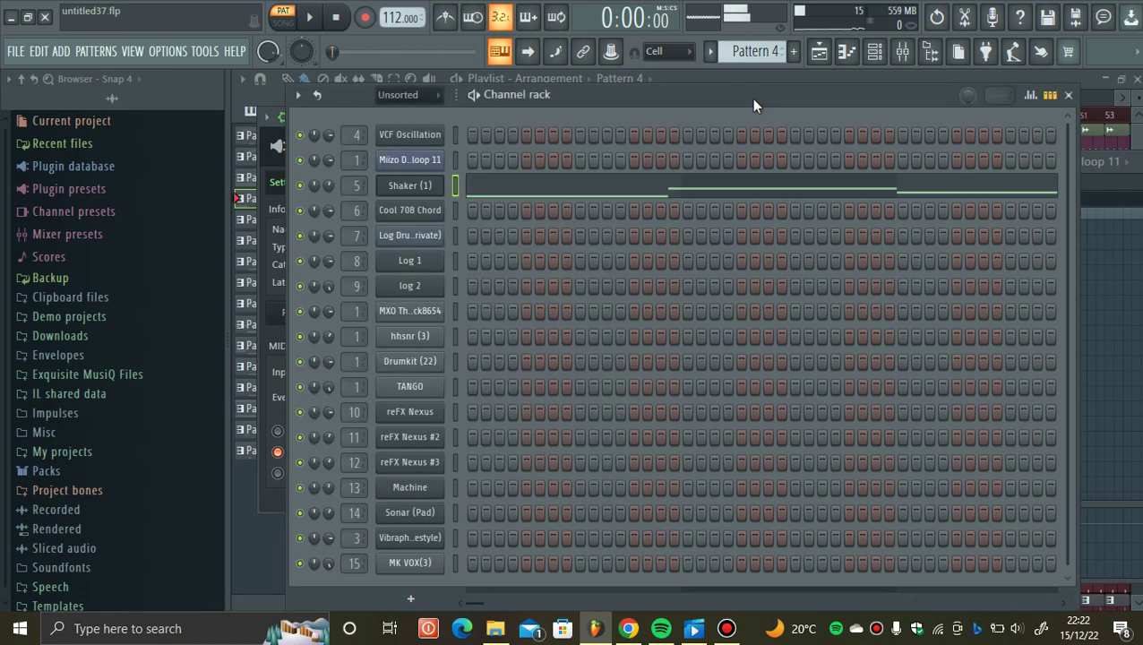
left_click(427, 187)
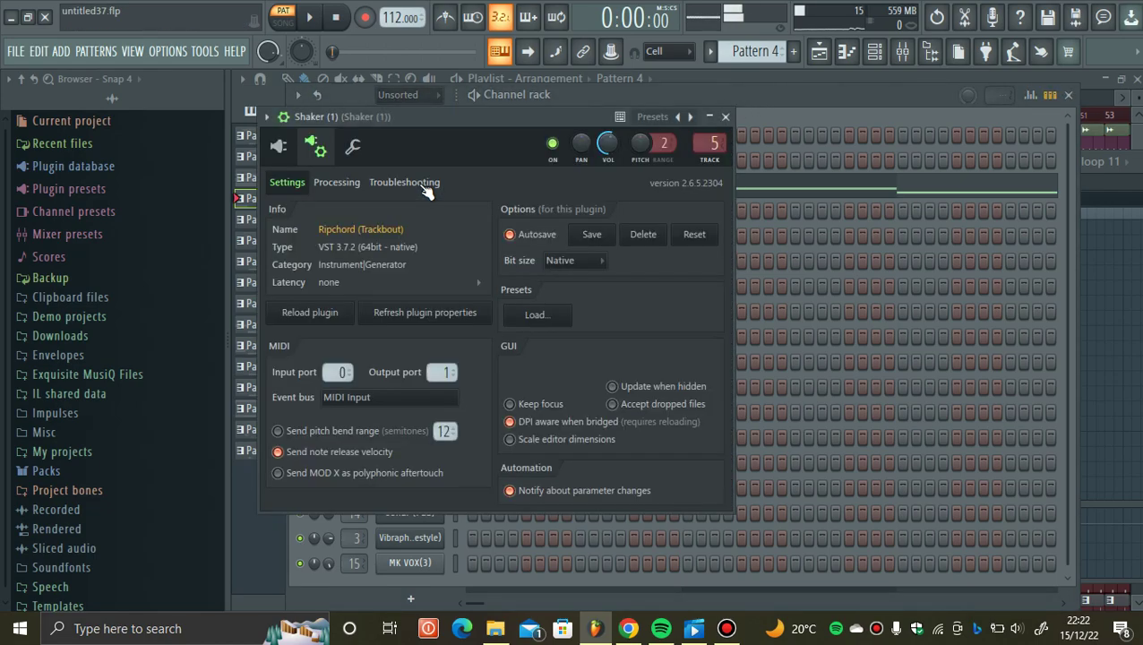
left_click(279, 147)
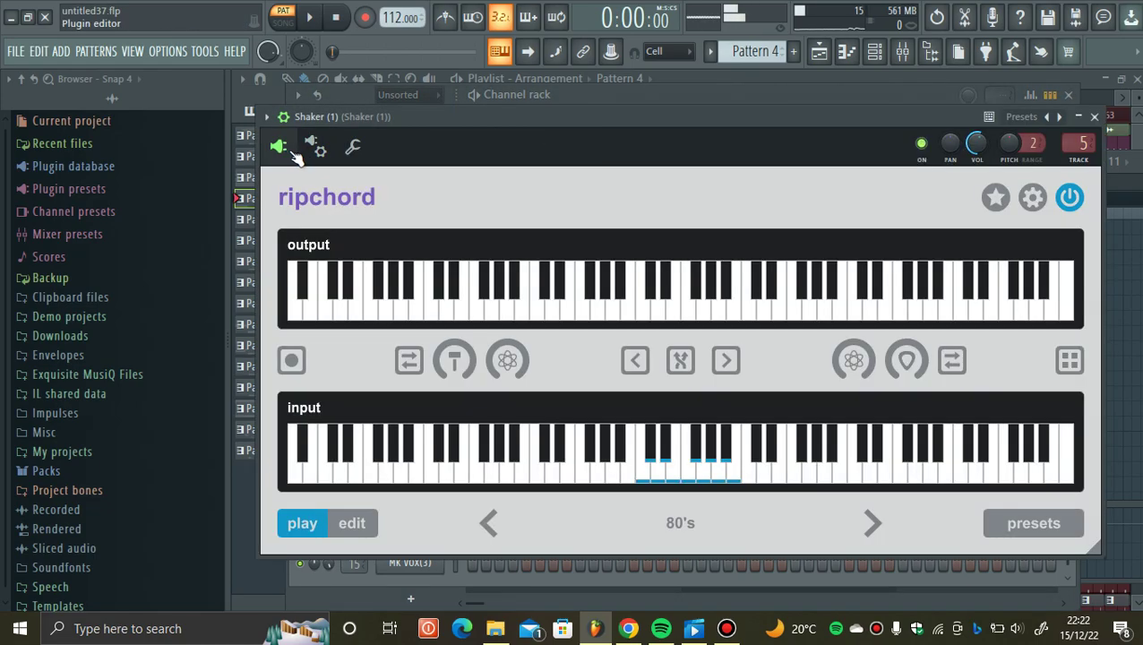
left_click(1095, 117)
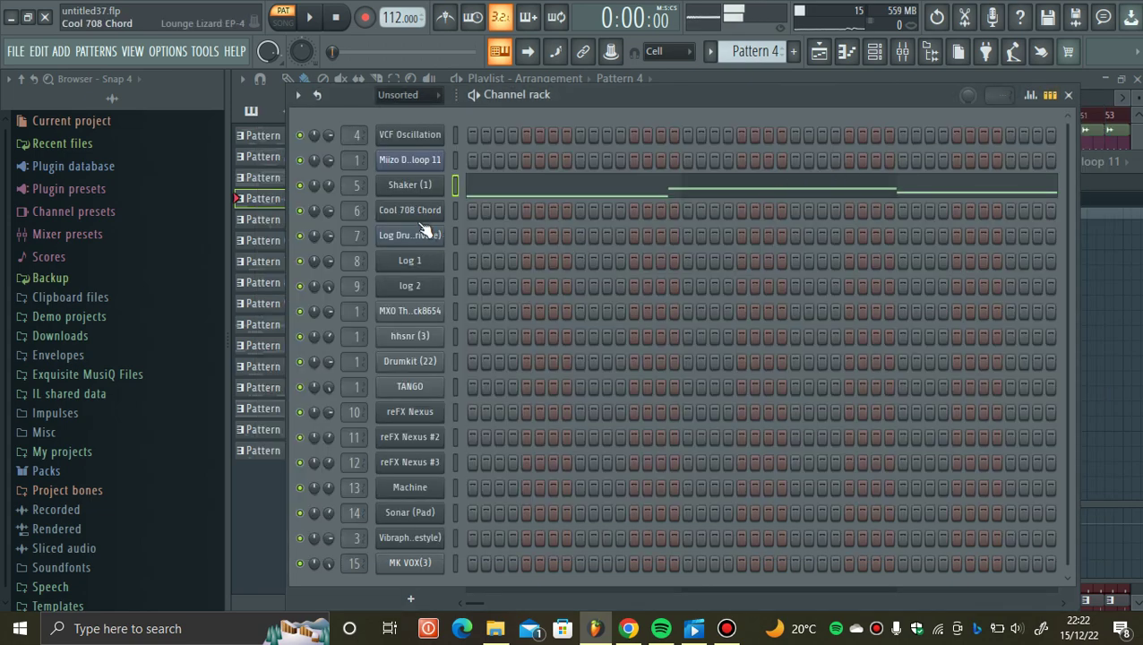
- Inspect the MIDI input port and synth interface of the VCF Oscillation channel's Polysix, then return to the channel rack
left_click(420, 138)
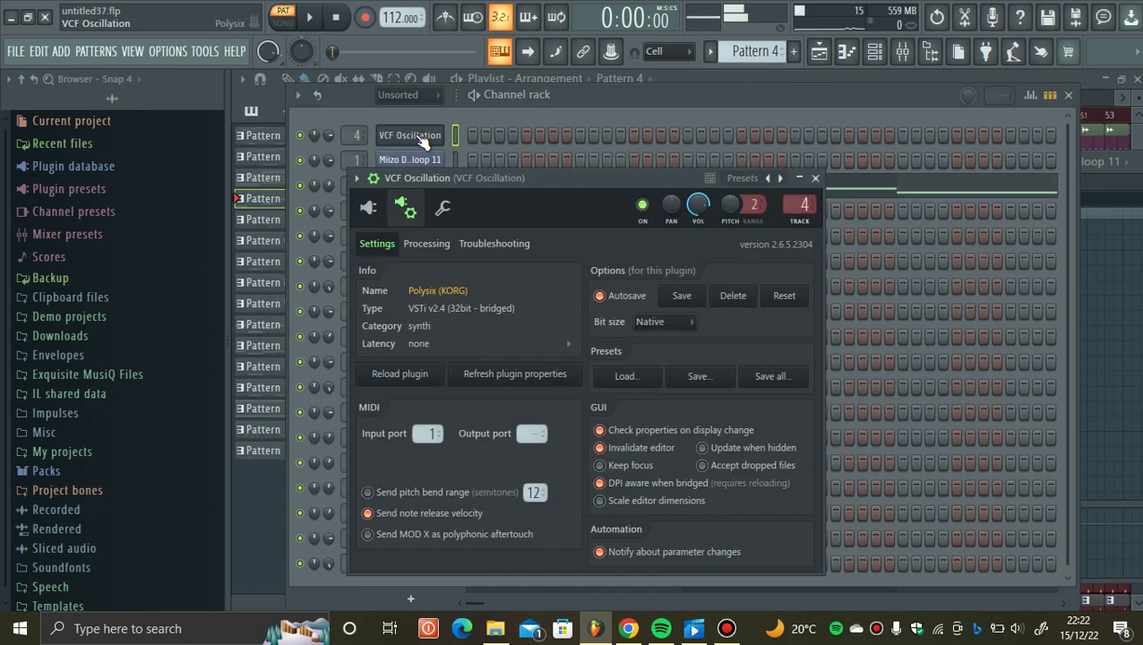
left_click(368, 207)
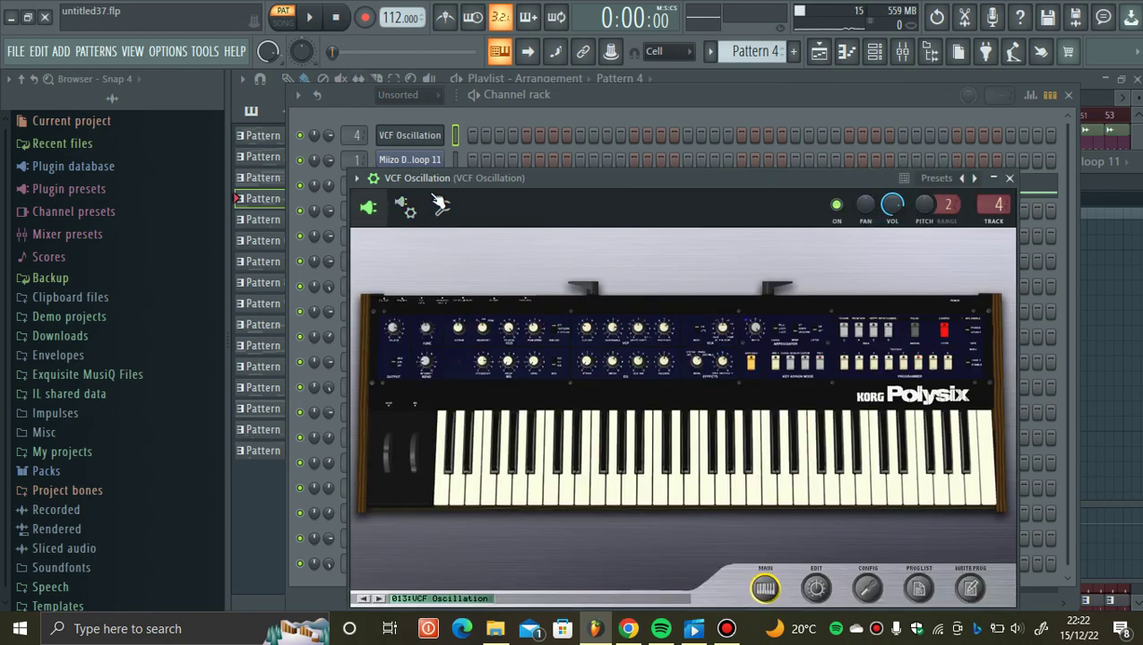
left_click(415, 207)
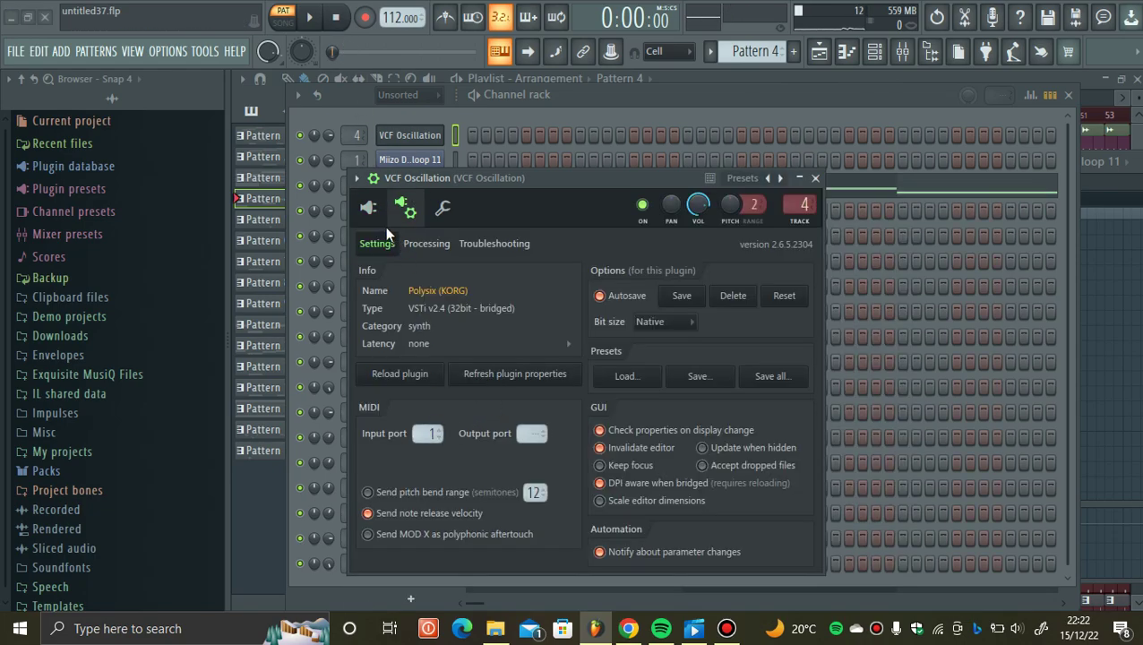
left_click(371, 206)
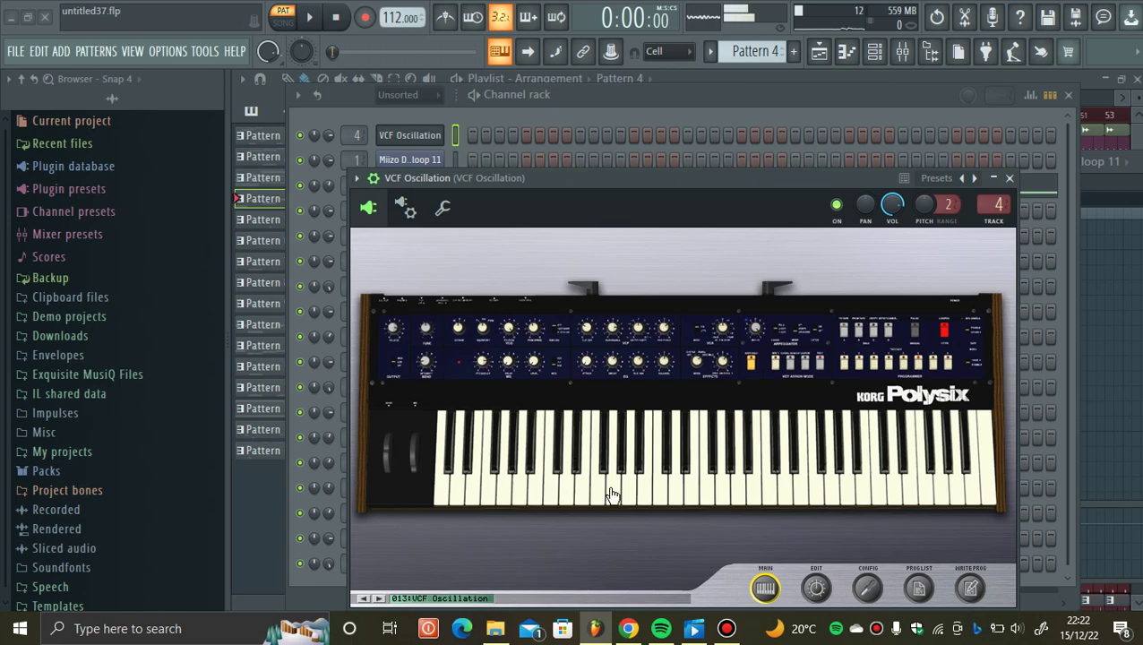
left_click(537, 115)
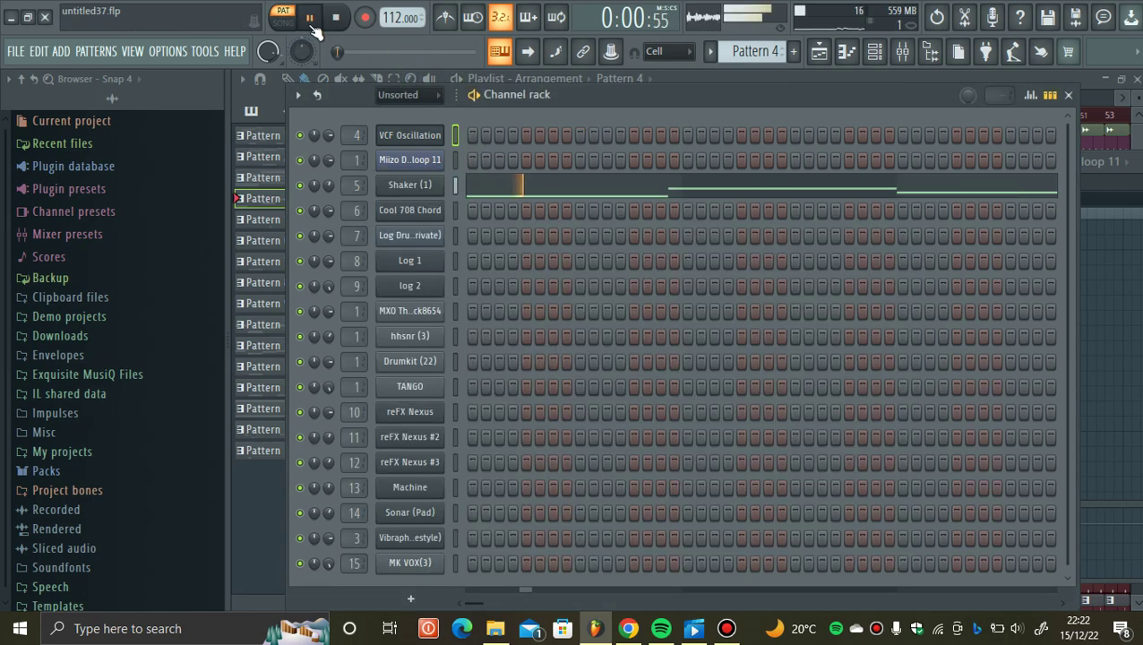
- Examine the single trigger notes of the Shaker (1) channel in a maximized piano roll while Pattern 4 plays
left_click(618, 185)
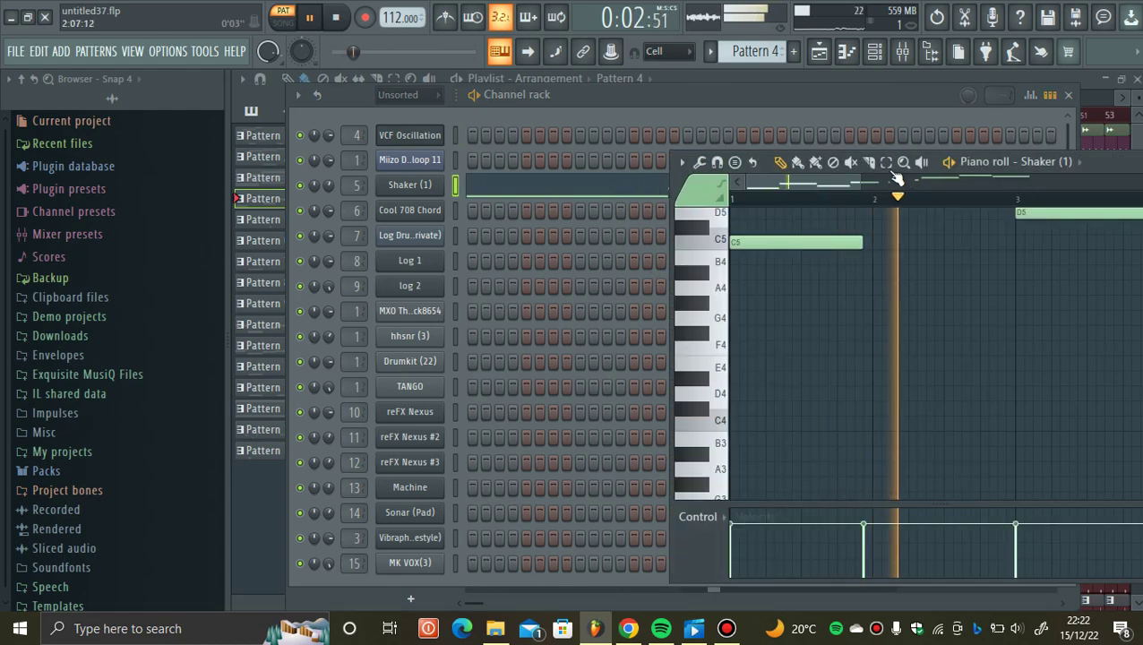
double_click(1089, 161)
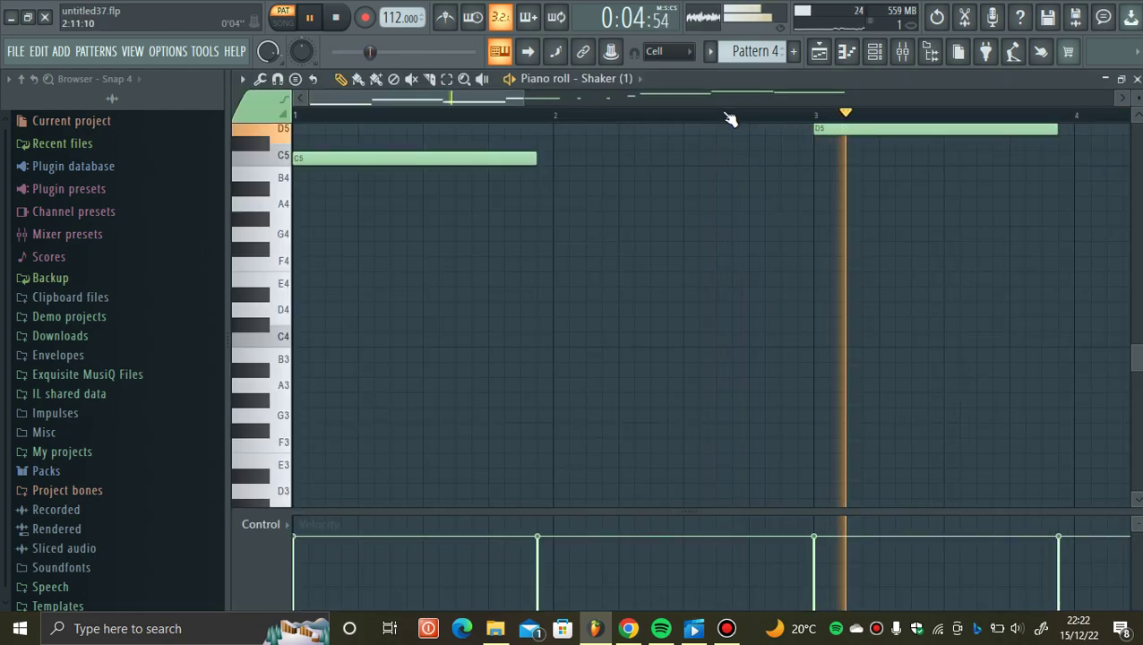
scroll(730, 121, "down", 3)
scroll(755, 248, "up", 3)
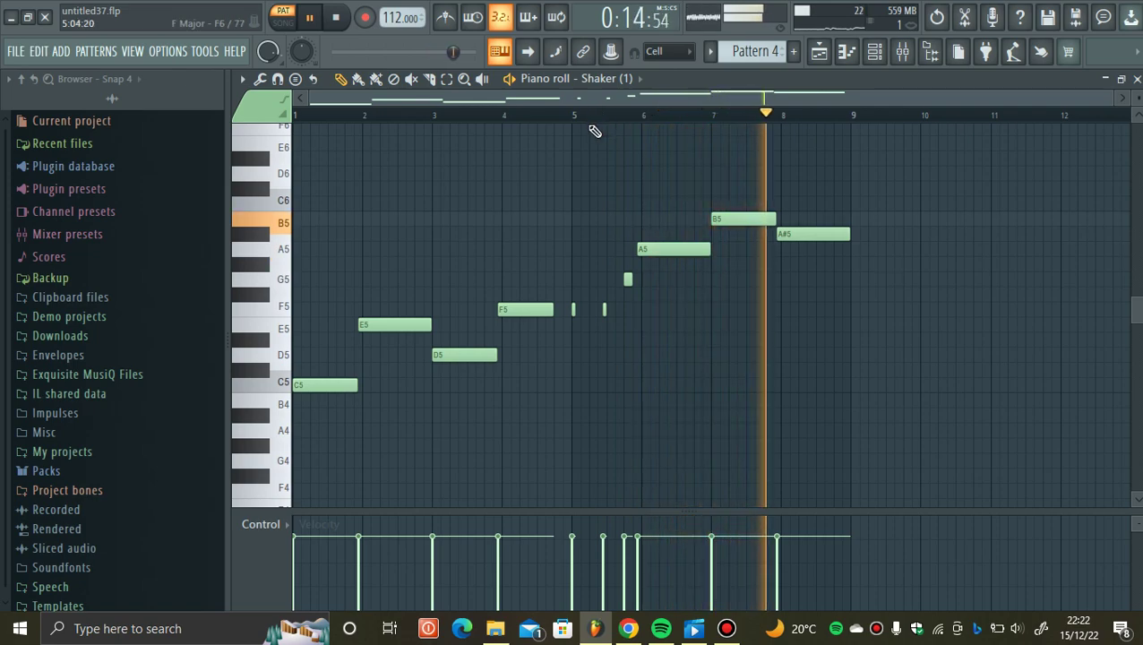
left_click(1135, 79)
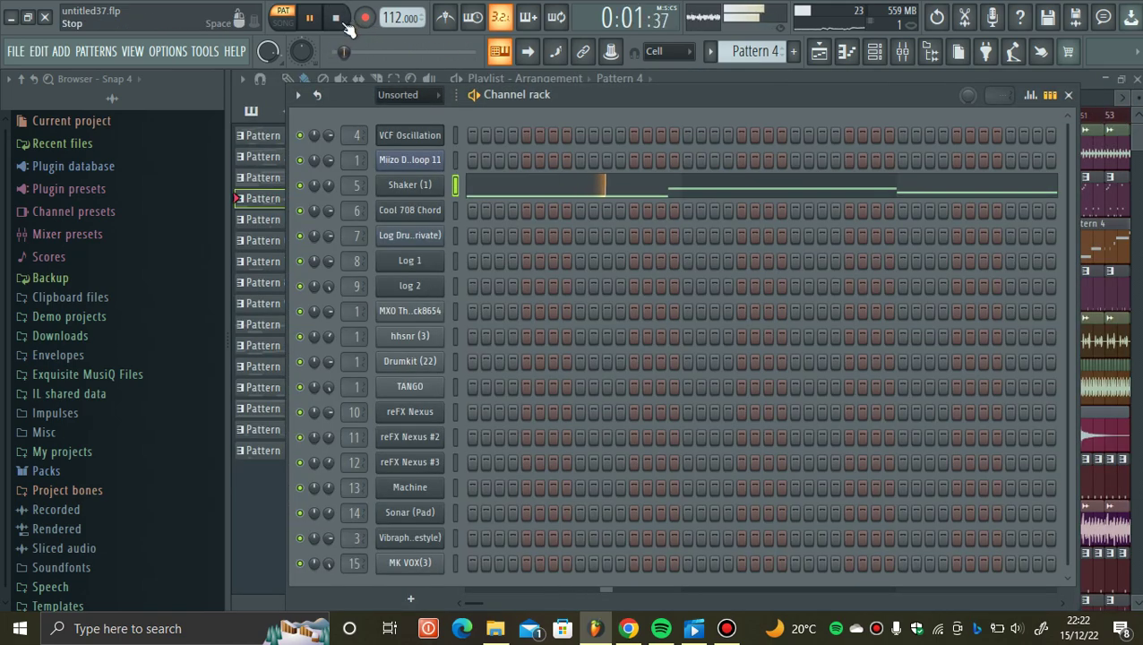
- Burn the Shaker (1) channel's MIDI to a new pattern, disabling the channel's arpeggiator, swing mix and echo feedback
right_click(419, 185)
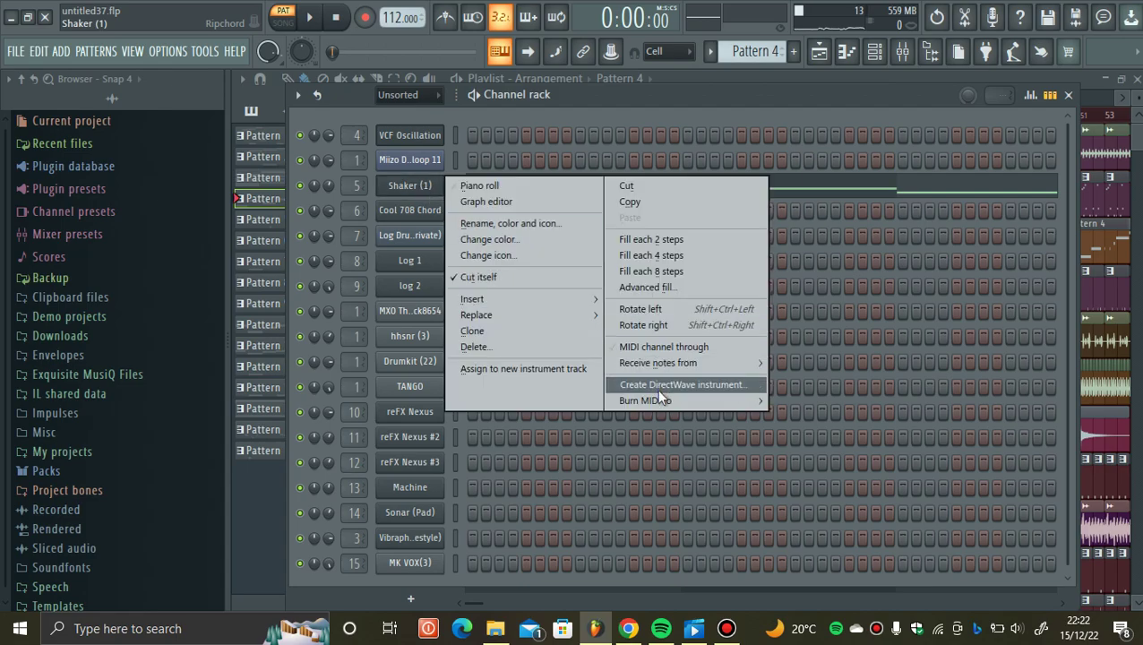
mouse_move(656, 395)
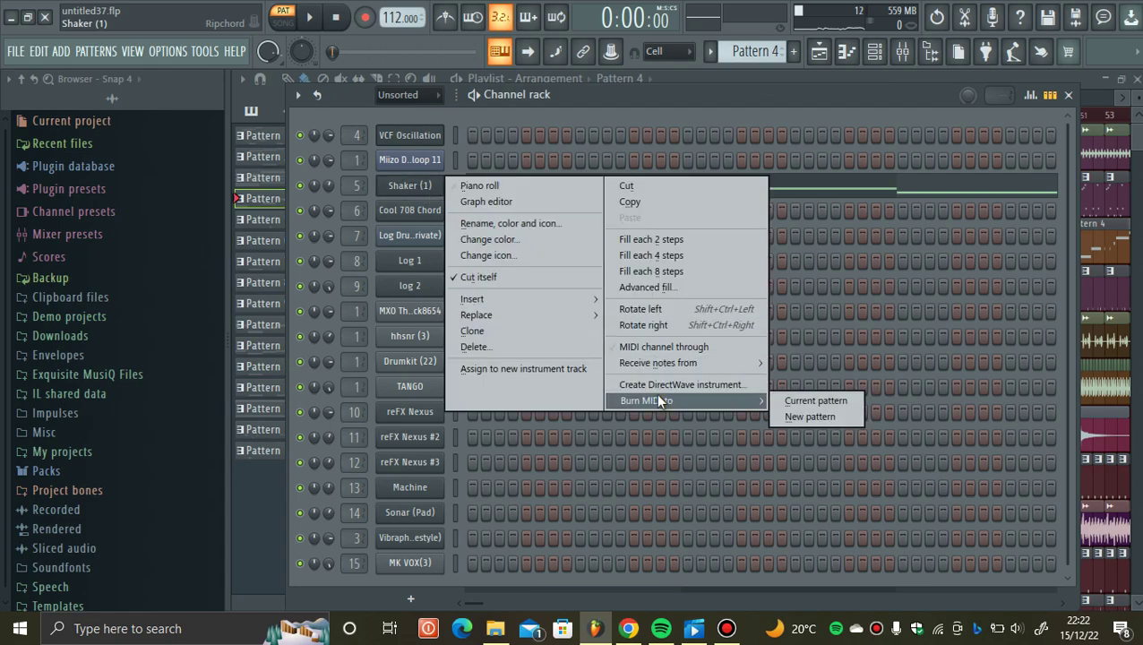
left_click(807, 417)
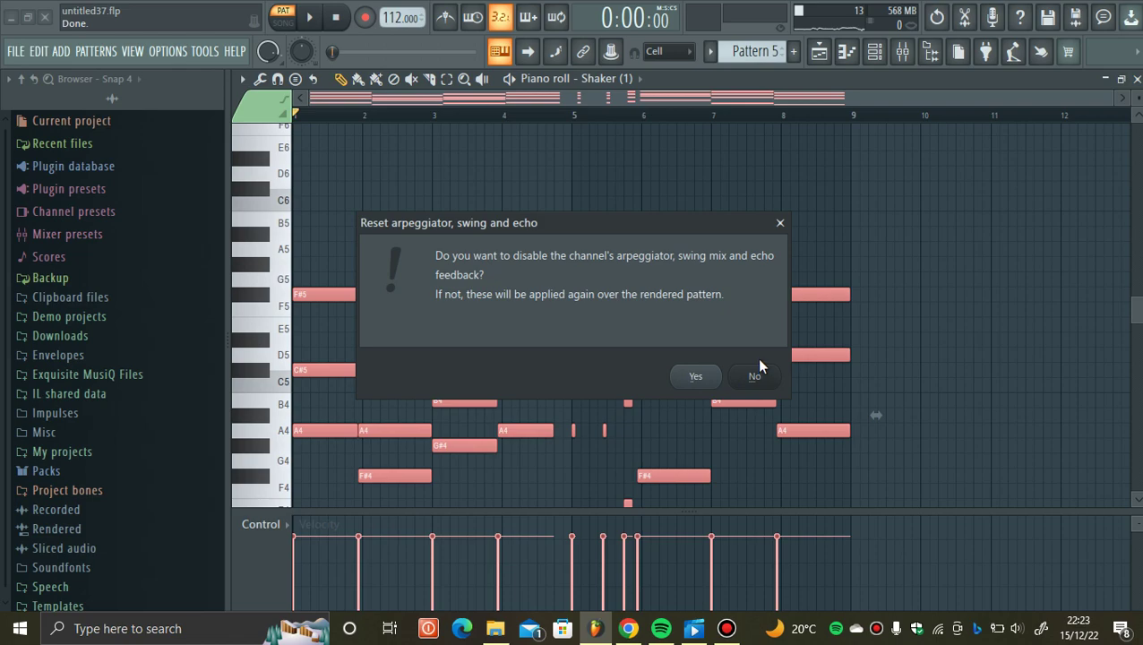
left_click(719, 377)
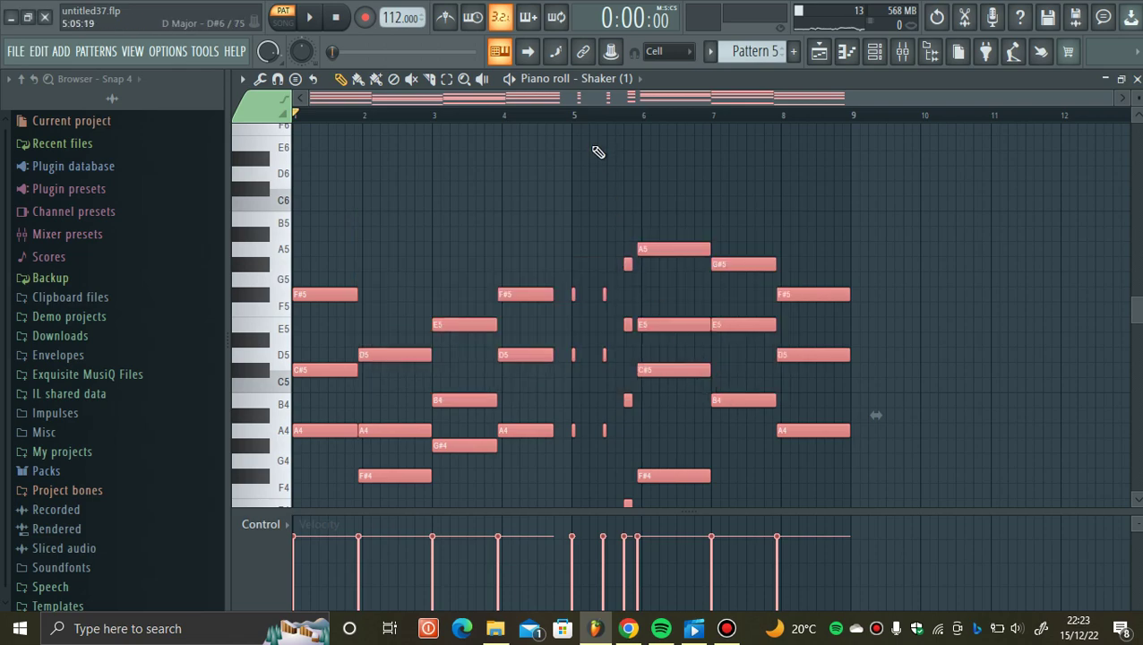
- Play back the rendered chords in the Shaker (1) piano roll, then stop playback
scroll(598, 155, "down", 3)
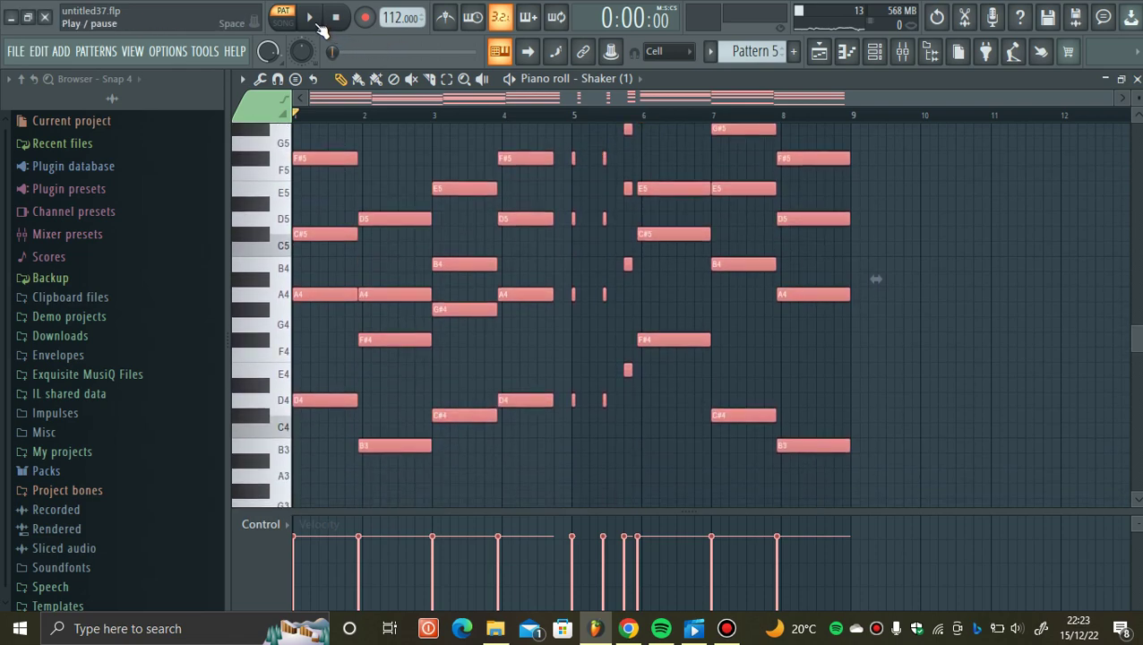
left_click(309, 17)
left_click(335, 17)
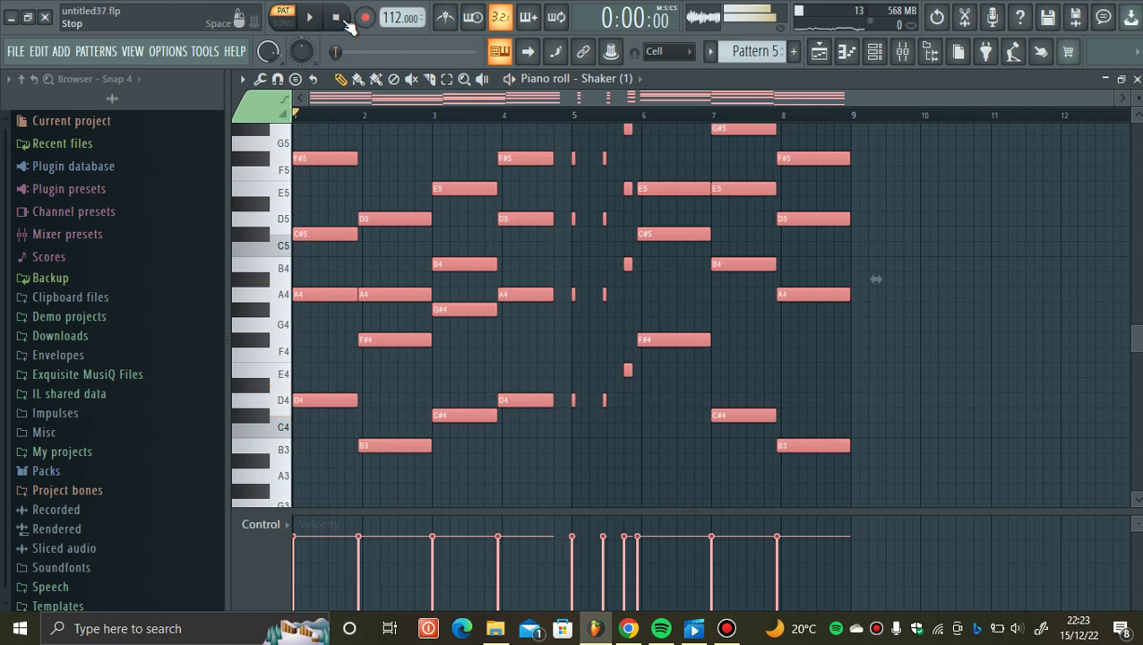
- Copy the rendered chord notes from Shaker (1) into the VCF Oscillation channel and mute Shaker (1)
left_click(875, 52)
right_click(410, 190)
left_click(641, 201)
right_click(427, 137)
left_click(608, 160)
left_click(300, 184)
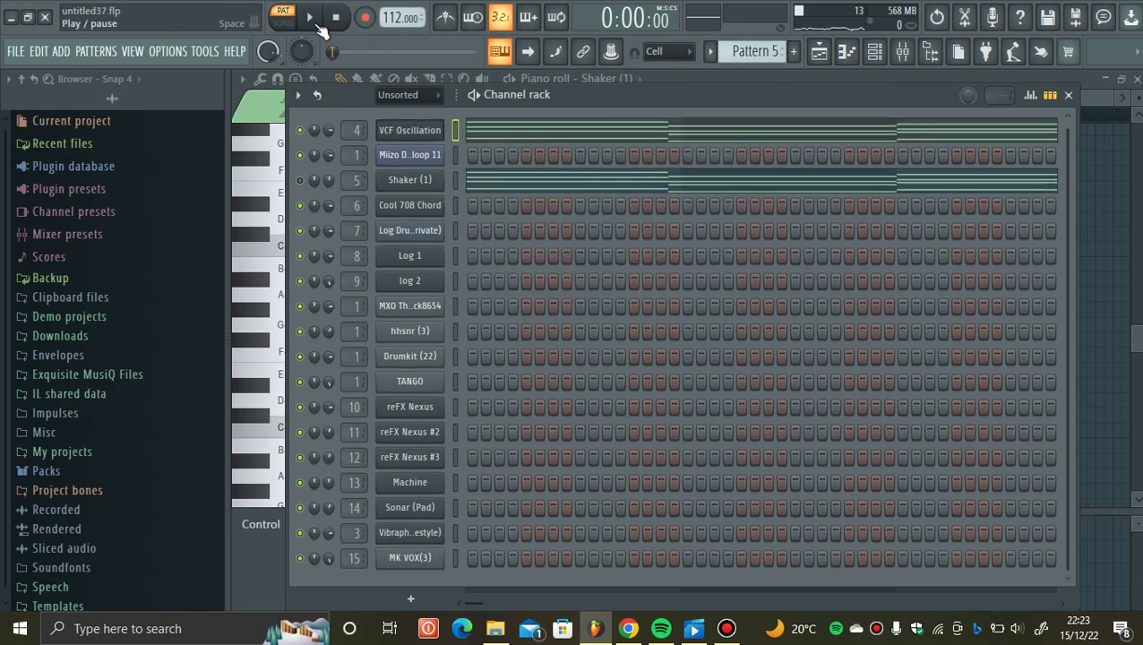
- Play Pattern 5 while examining the pasted chords in the VCF Oscillation piano roll, then return to the channel rack
left_click(315, 24)
left_click(537, 136)
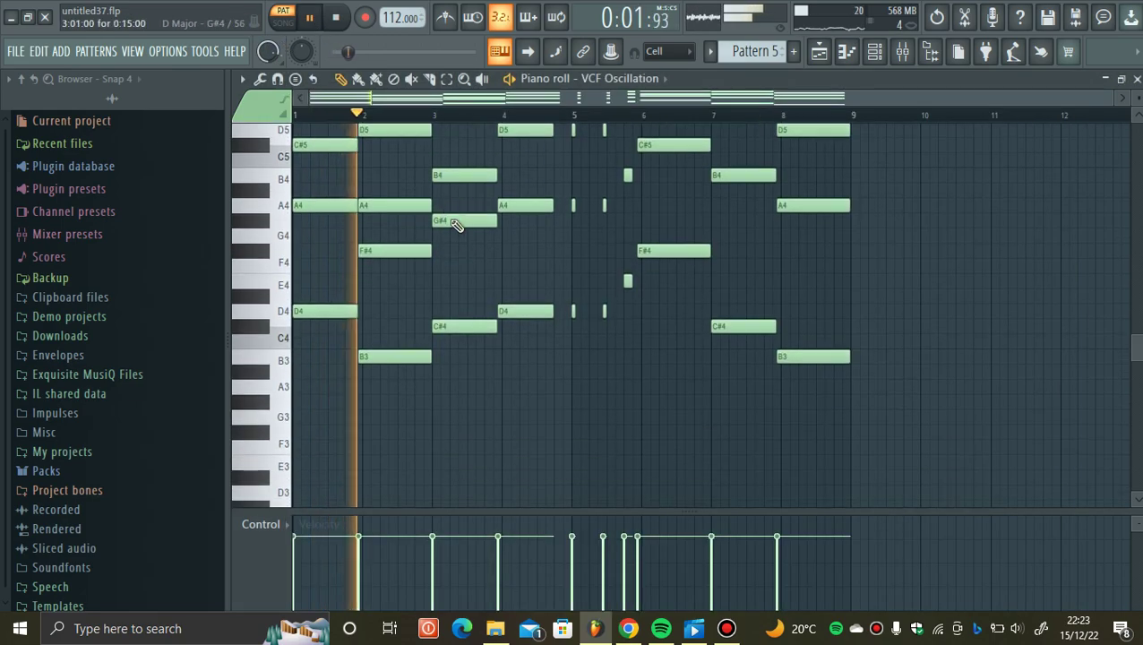
scroll(1021, 140, "down", 3)
scroll(1095, 162, "up", 2)
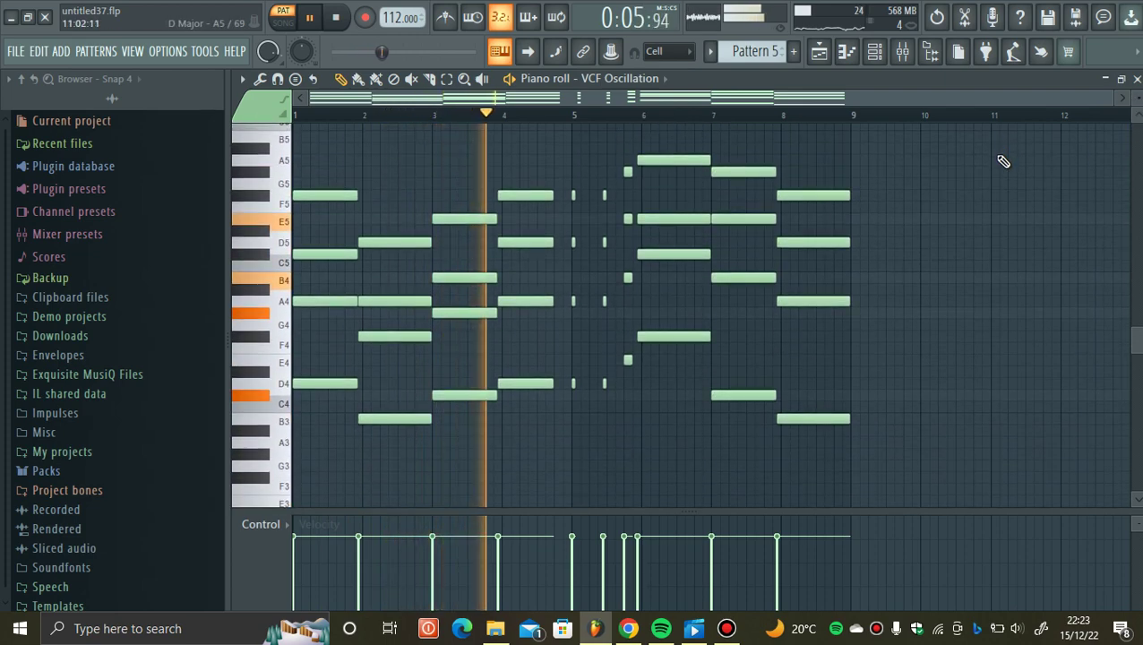
scroll(1046, 133, "up", 2)
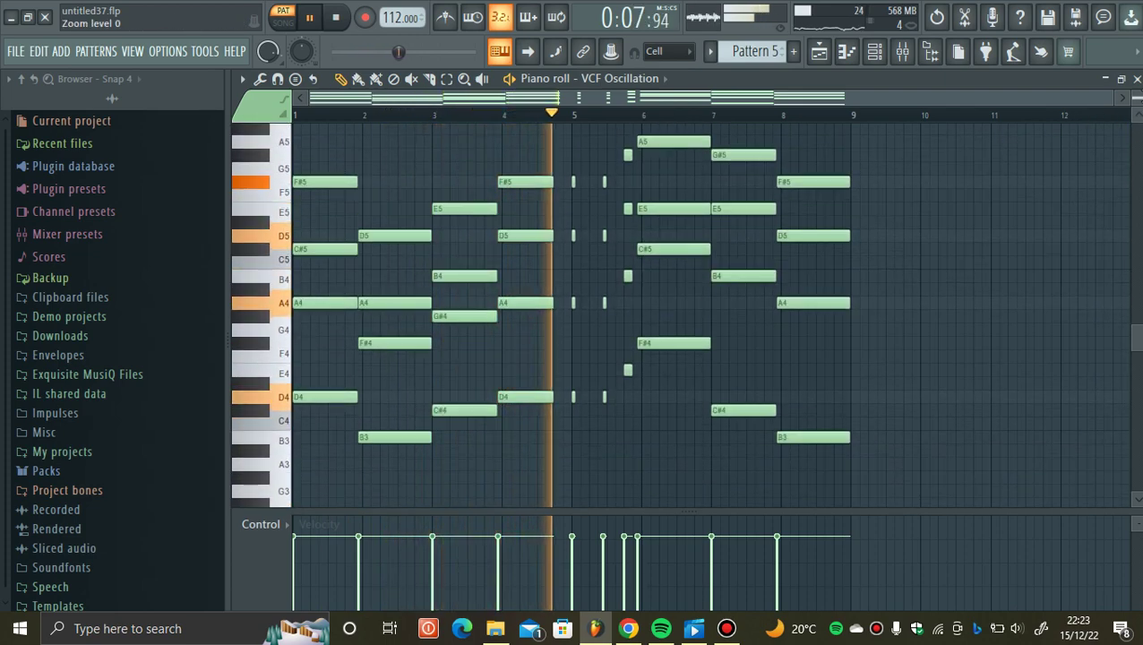
scroll(1046, 132, "down", 3)
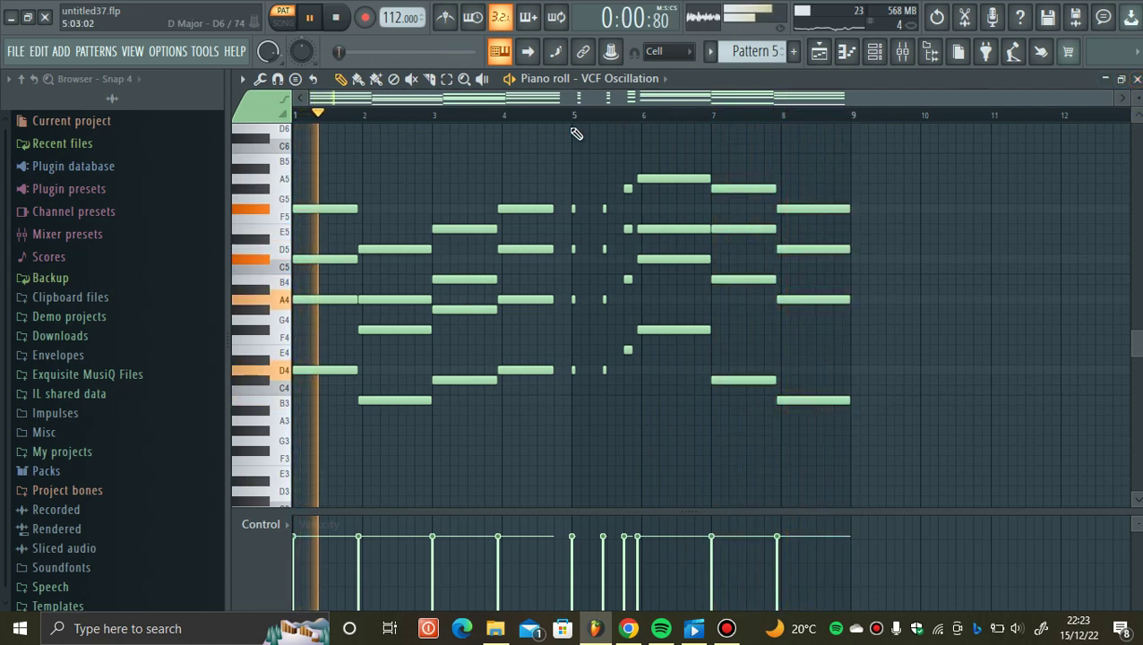
left_click(1137, 78)
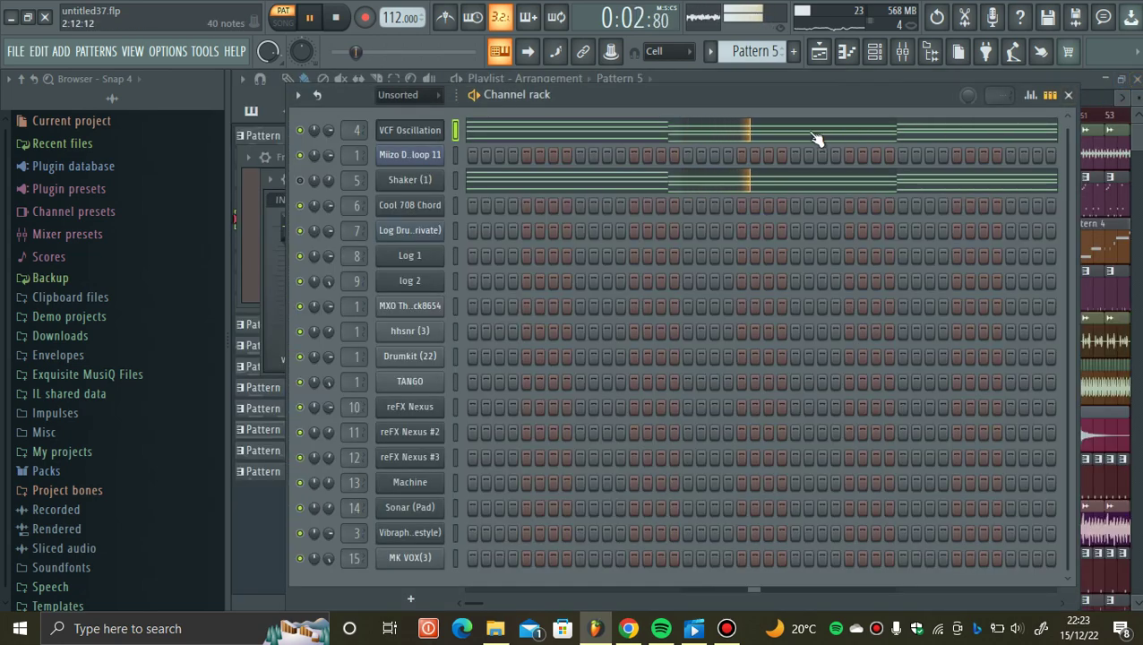
- Paste the chord notes into the Cool 708 Chord channel and mute that channel
right_click(439, 206)
left_click(638, 235)
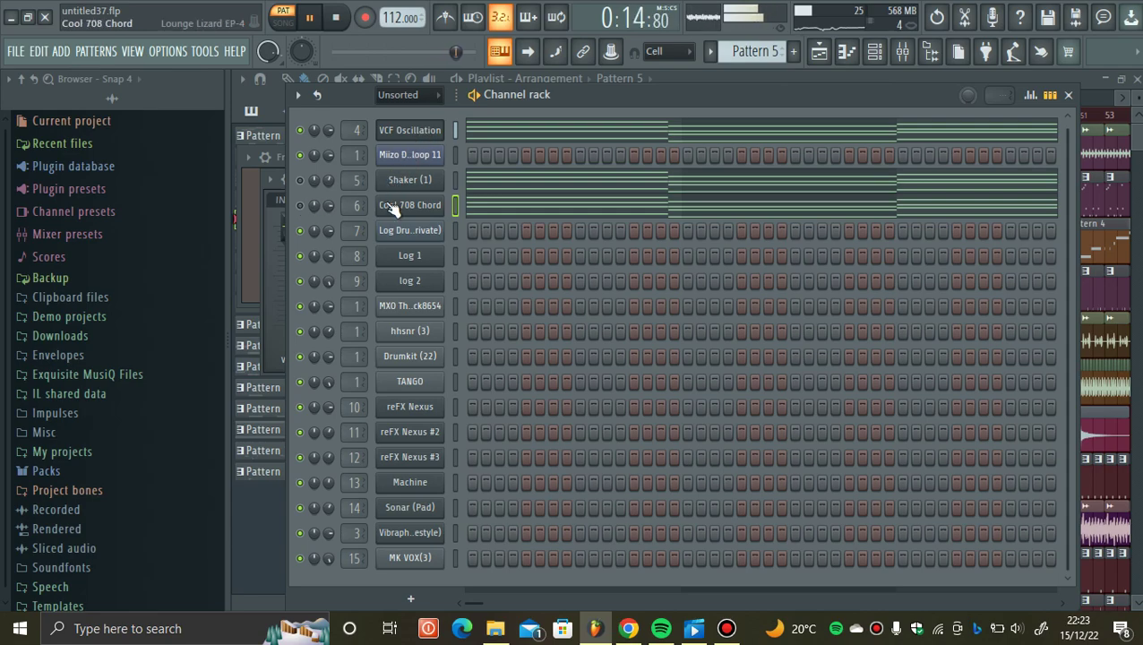
- Cut the notes from the VCF Oscillation channel, stop playback, and paste them back into the same channel
right_click(417, 132)
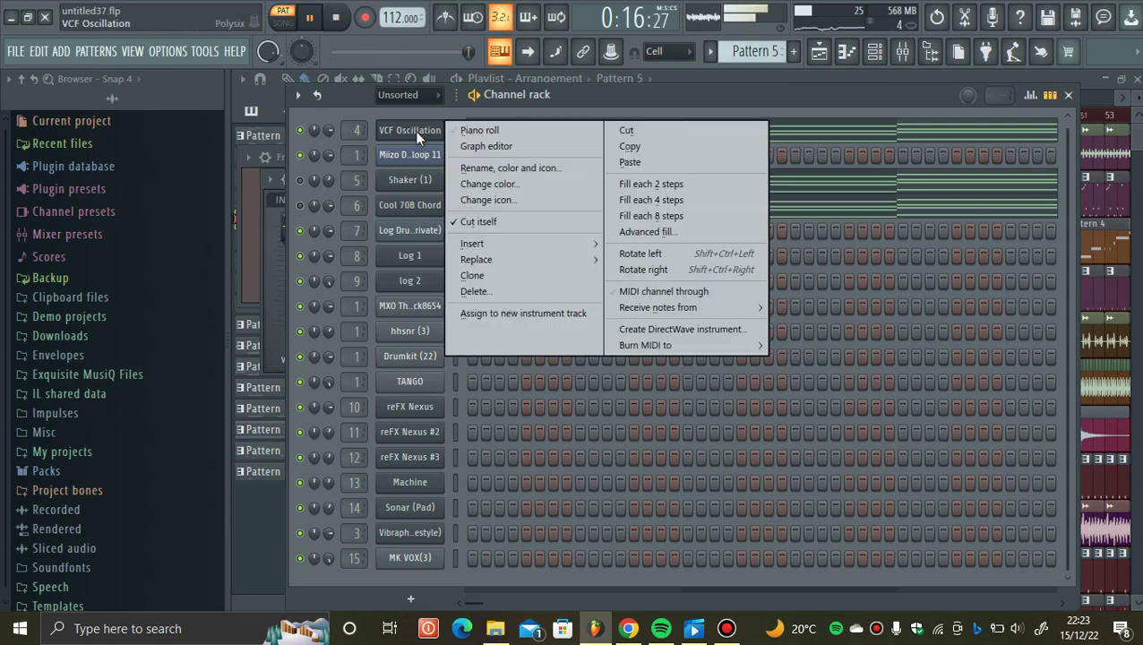
left_click(638, 123)
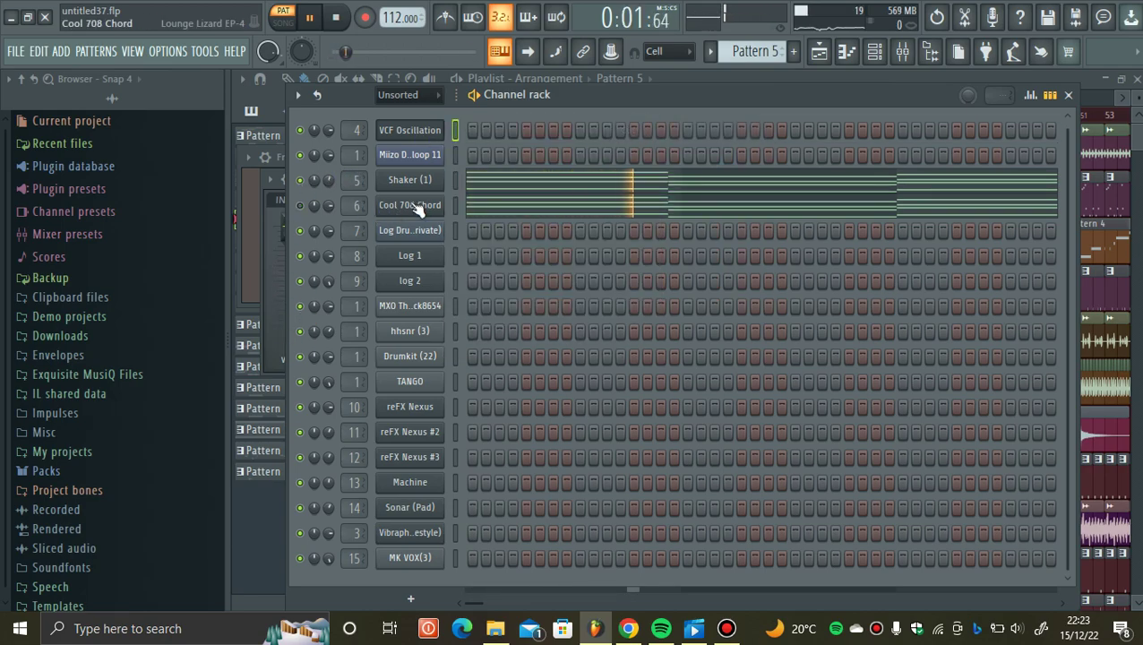
key("space")
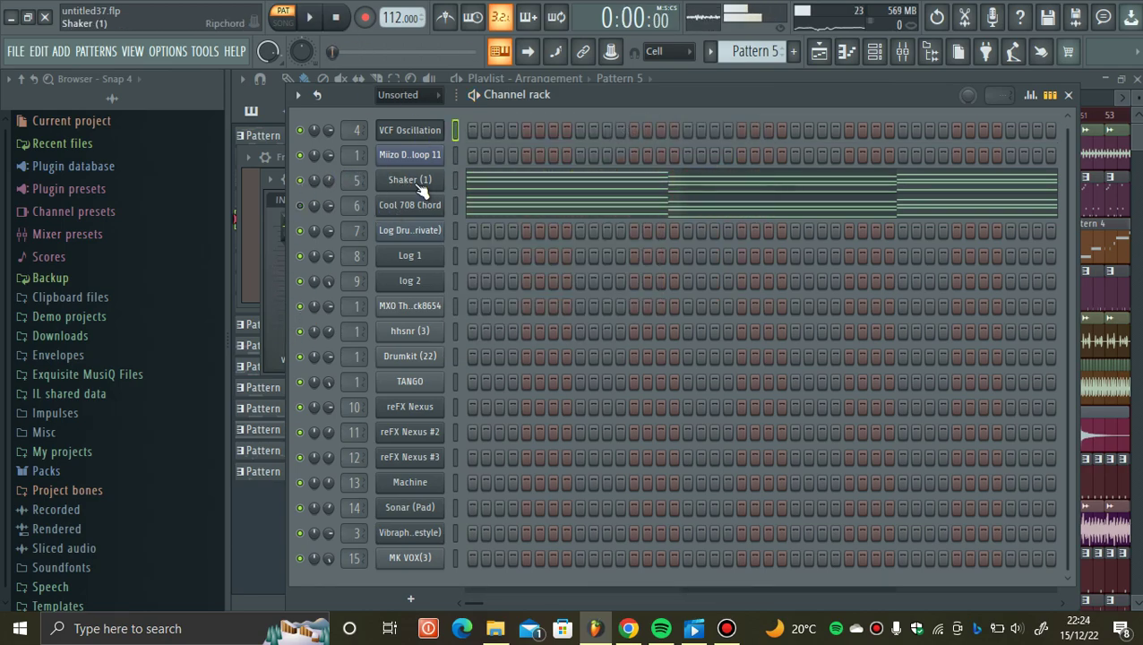
right_click(386, 131)
left_click(632, 163)
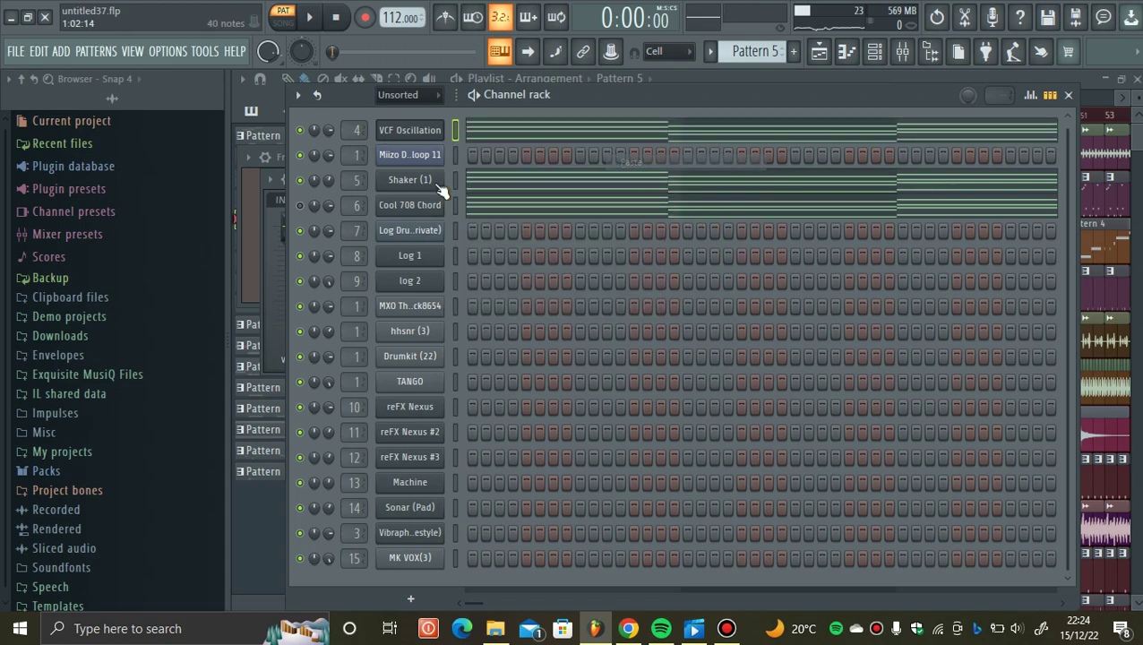
- Switch to Pattern 6 and check the effects on the JB Drum Preset mixer track while it plays
left_click(254, 520)
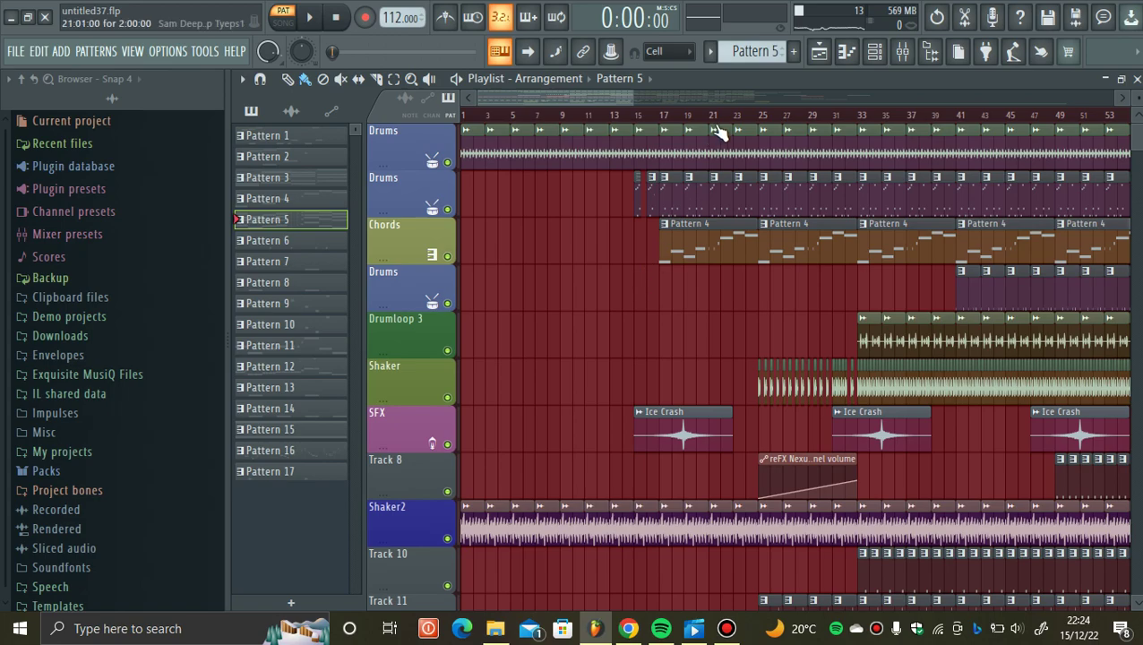
left_click(874, 51)
scroll(756, 51, "down", 1)
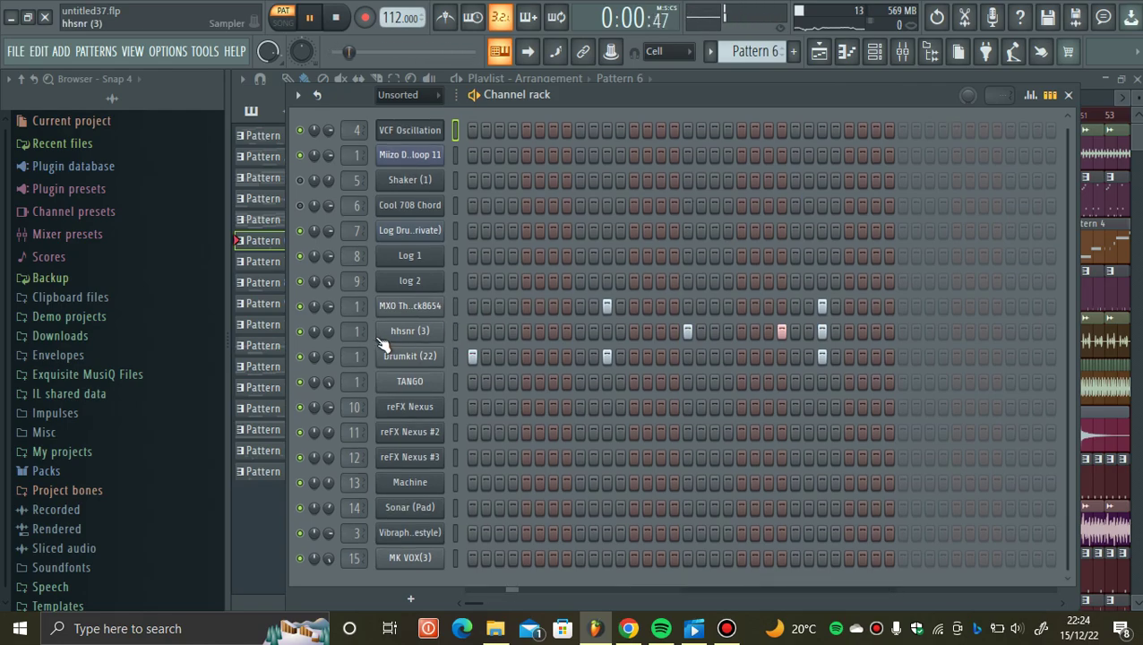
left_click(902, 51)
left_click(282, 140)
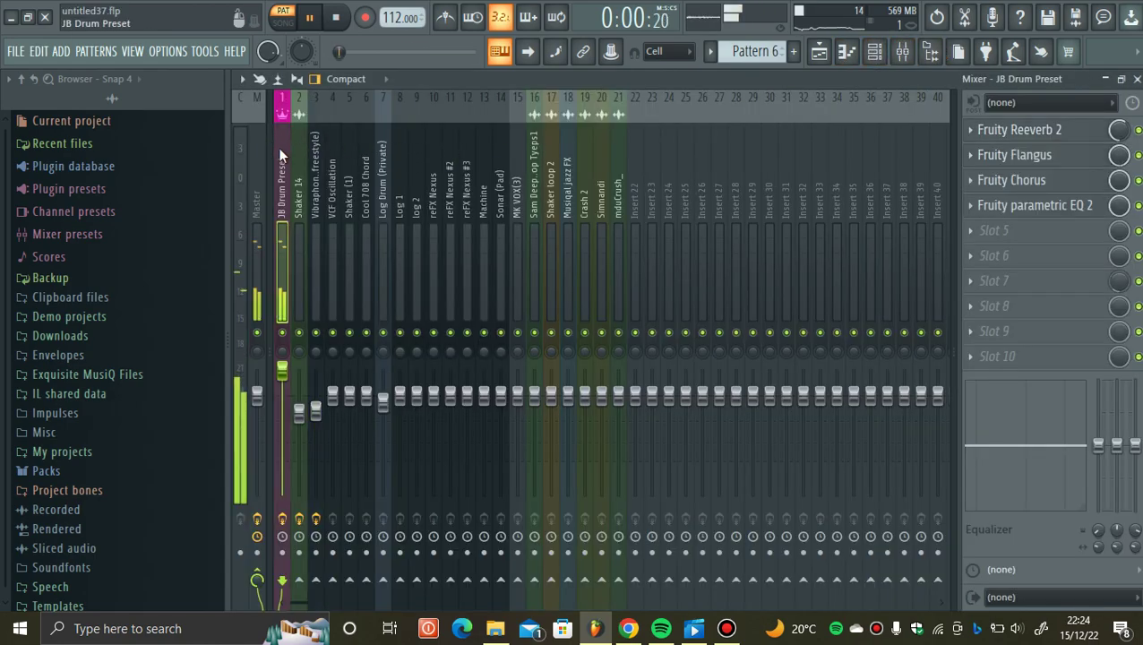
key("F9")
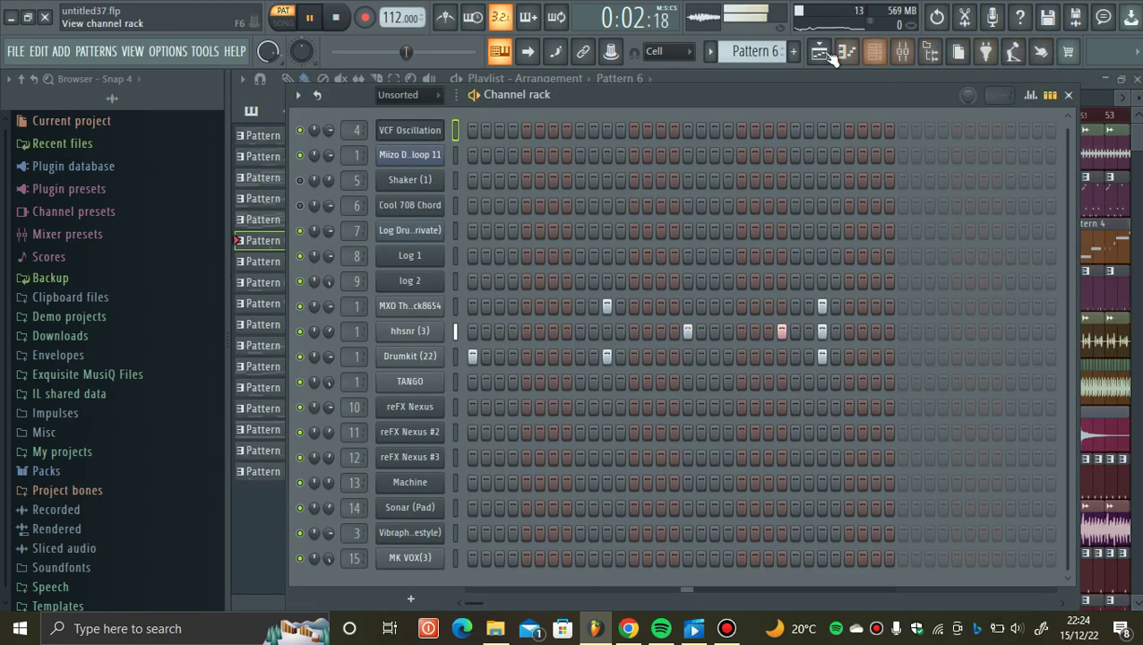
- Switch to Pattern 7 and look up the reFX Nexus channel's preset in the plugin's library, then return to the channel rack
scroll(734, 52, "down", 1)
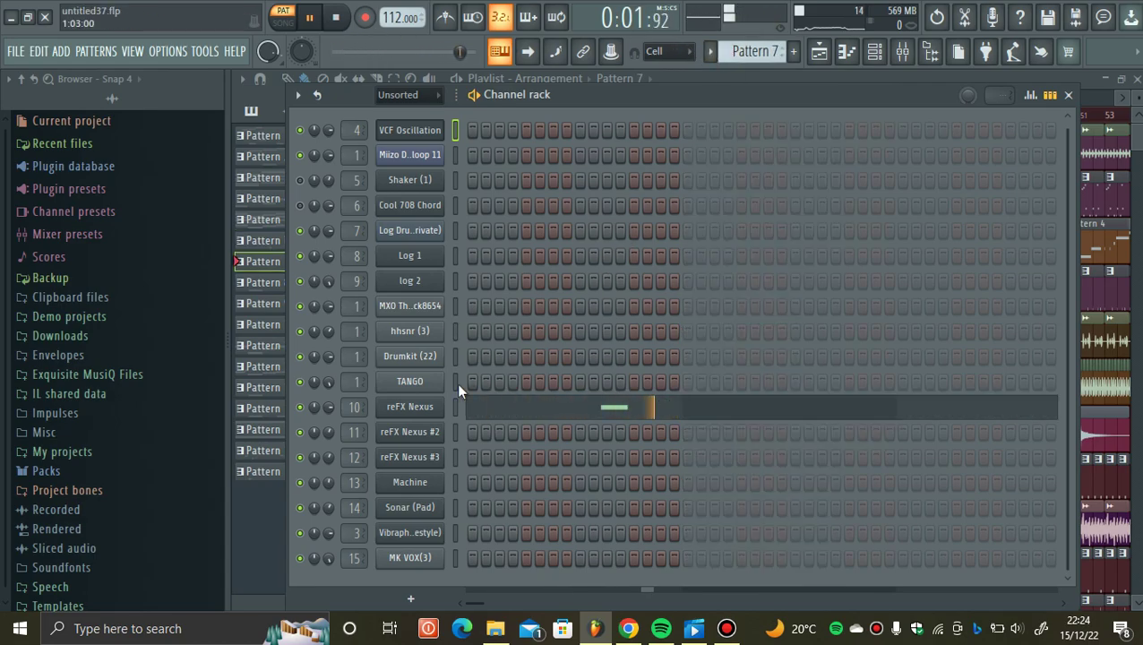
left_click(410, 407)
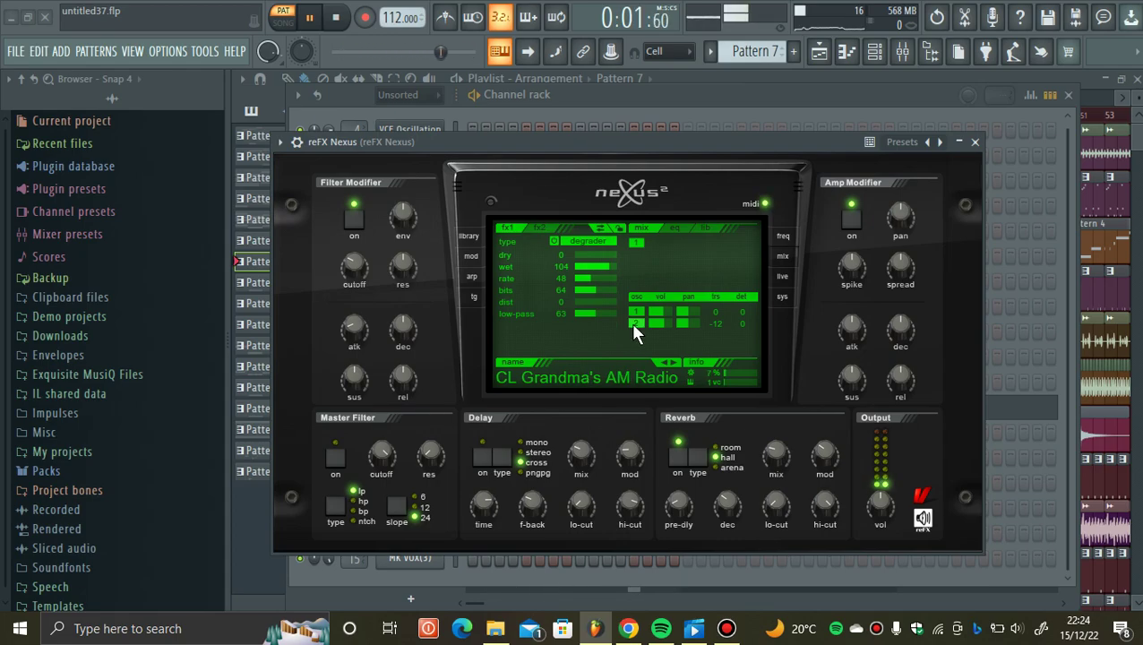
left_click(469, 235)
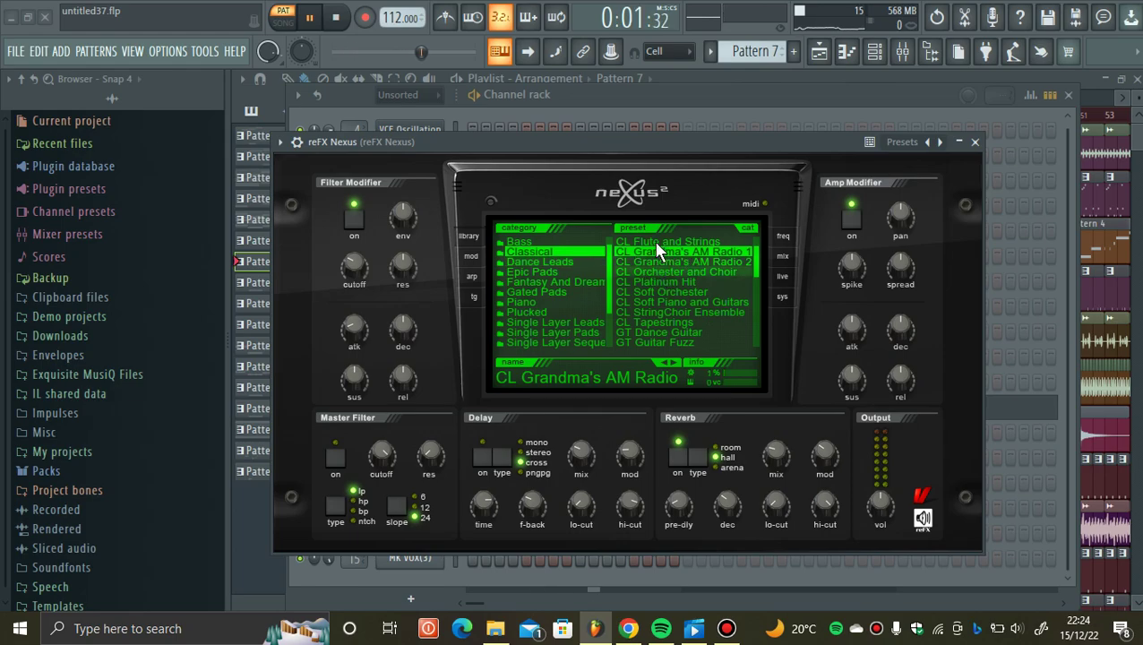
left_click(729, 90)
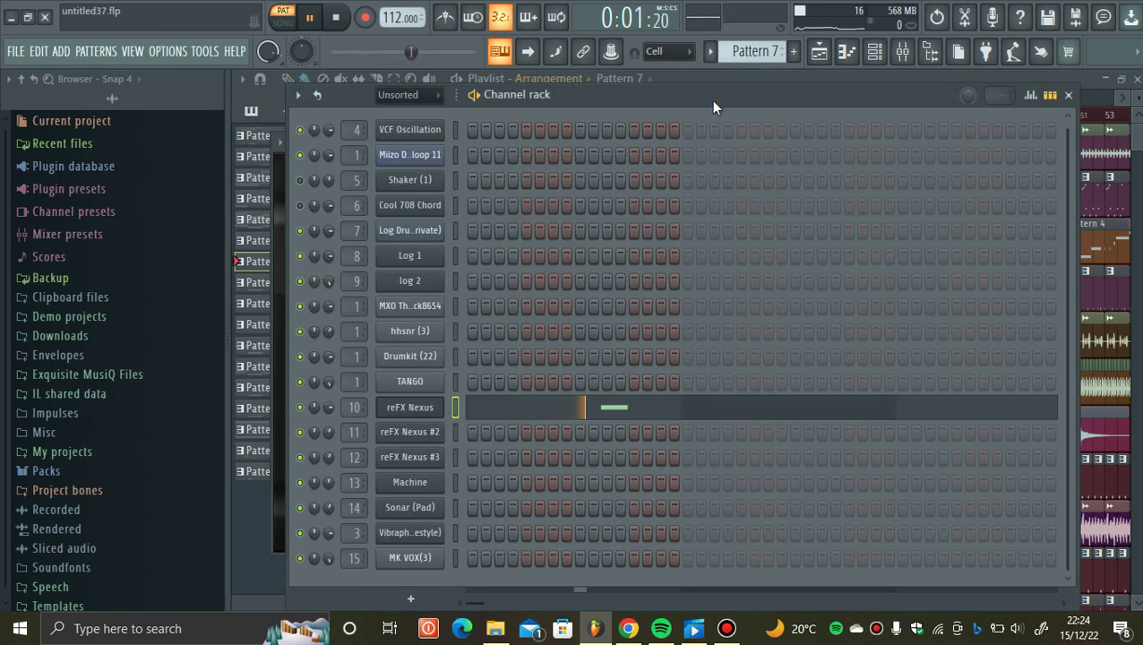
- Advance through Pattern 8 to Pattern 9 and look up the reFX Nexus #2 channel's preset in the plugin's library
scroll(757, 51, "down", 1)
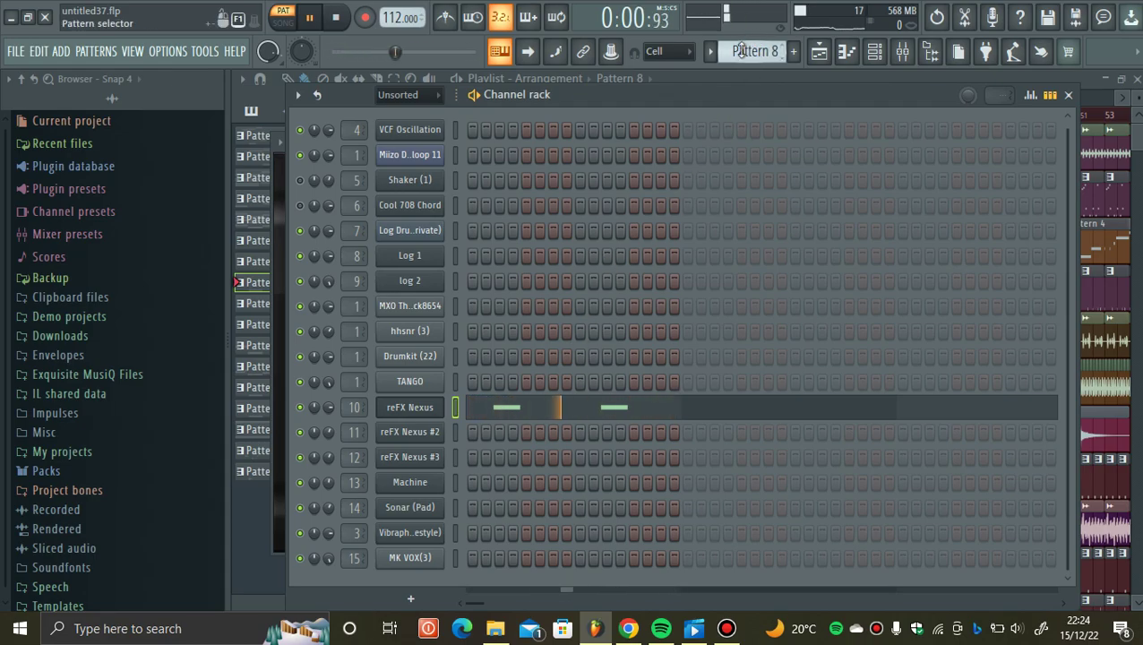
scroll(742, 51, "down", 1)
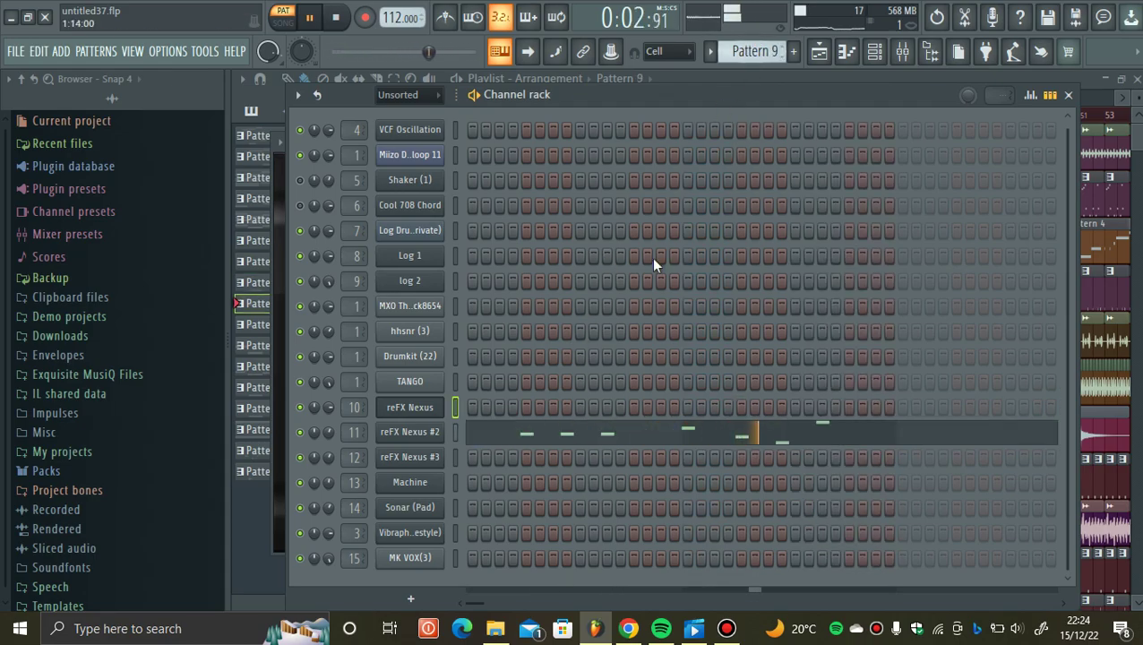
left_click(407, 432)
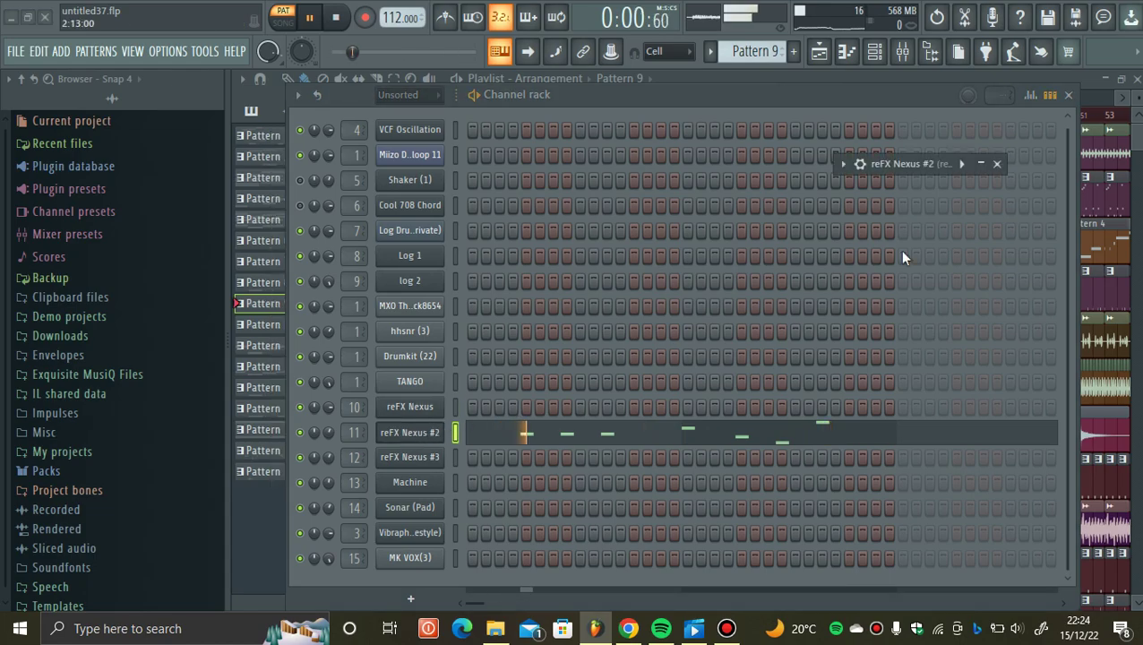
left_click(980, 165)
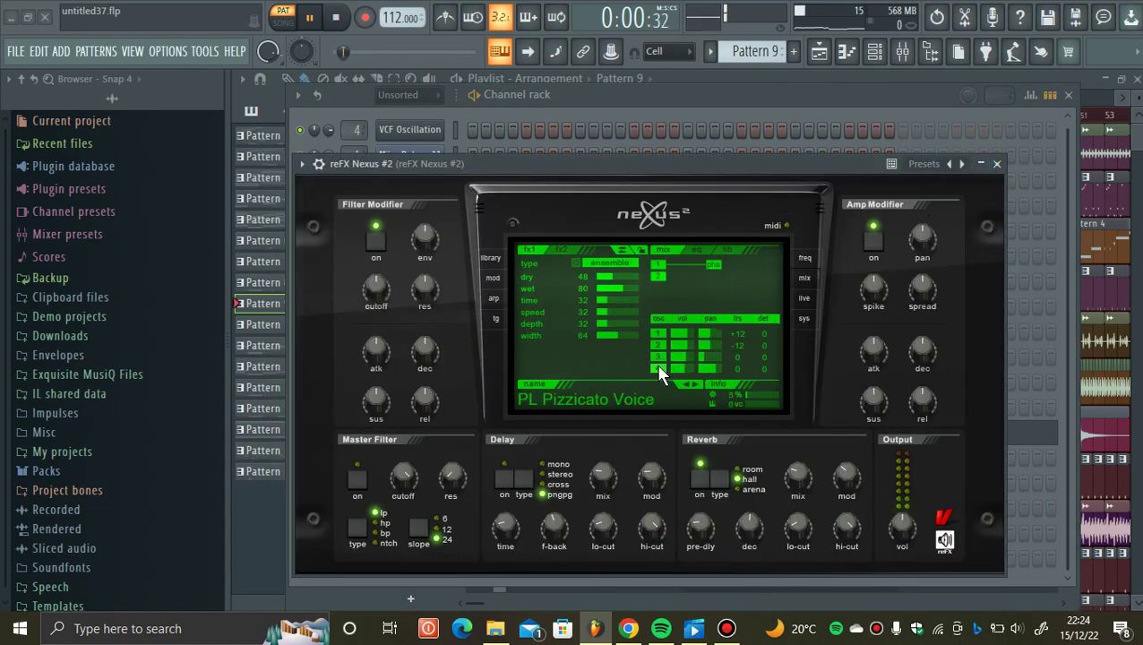
left_click(495, 256)
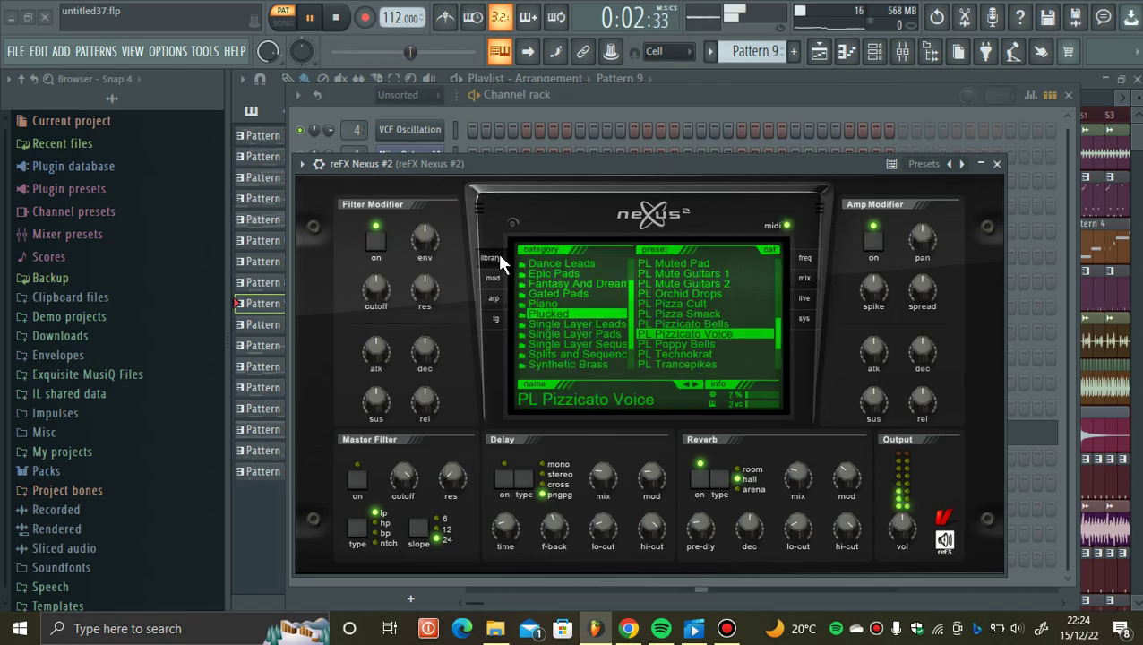
left_click(701, 95)
- Examine the reFX Nexus #2 melody of Pattern 9 up close in the piano roll, then return to the channel rack
left_click(658, 438)
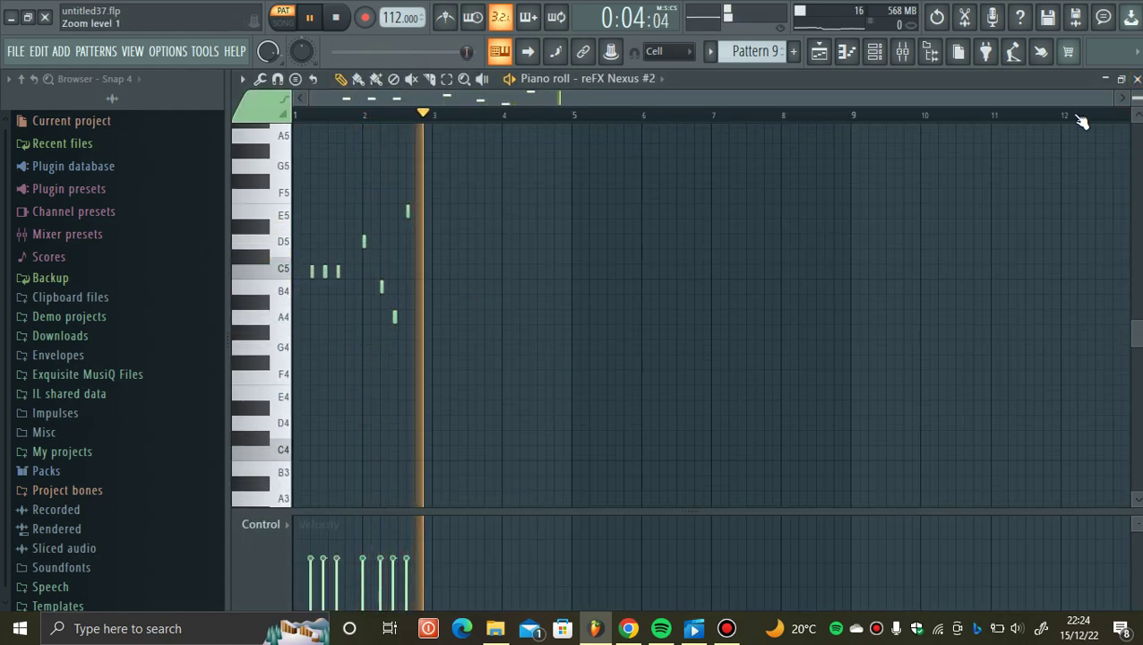
scroll(502, 126, "up", 2)
scroll(501, 125, "up", 2)
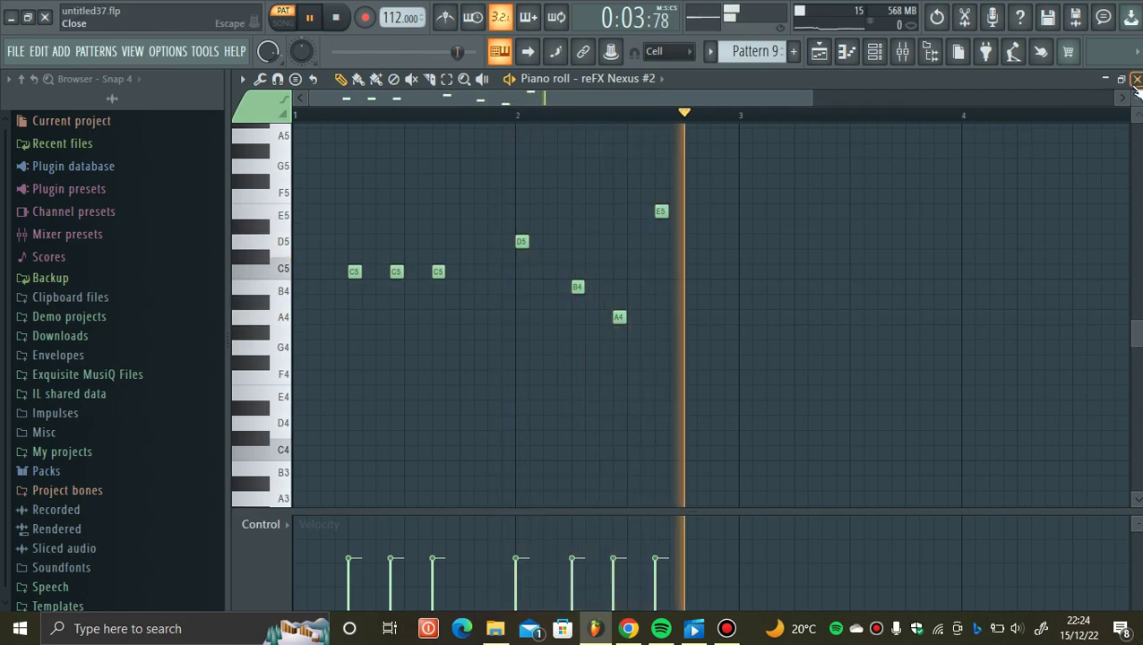
key("F7")
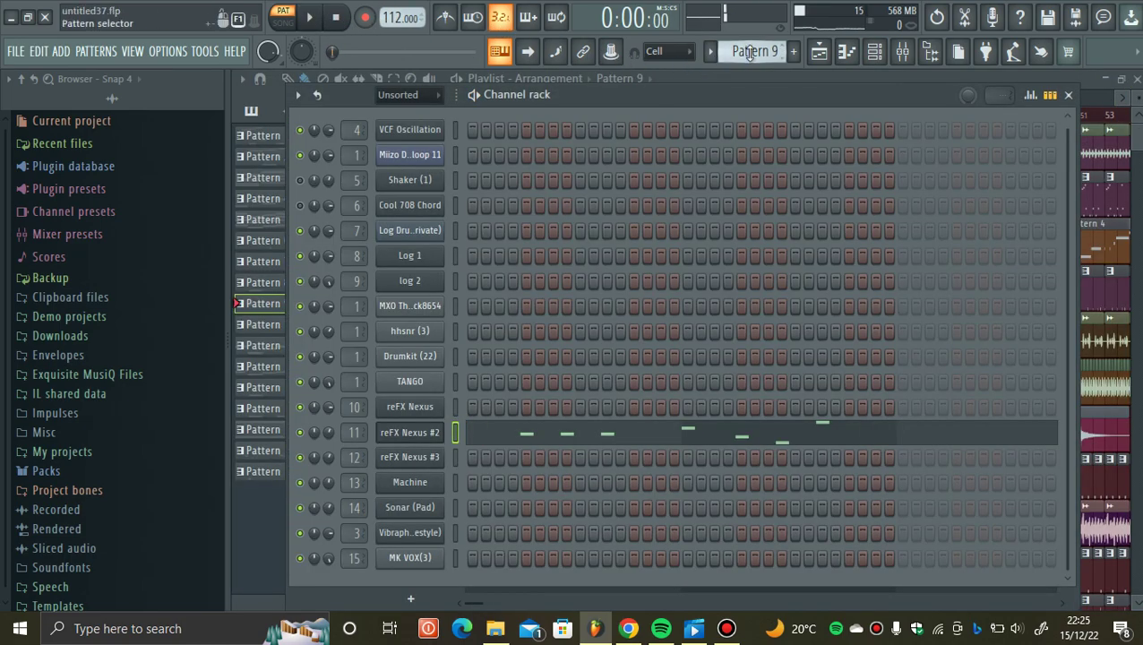
- Switch to Pattern 10 and look up the reFX Nexus #3 channel's preset in the plugin's library, then return to the channel rack
scroll(749, 54, "down", 1)
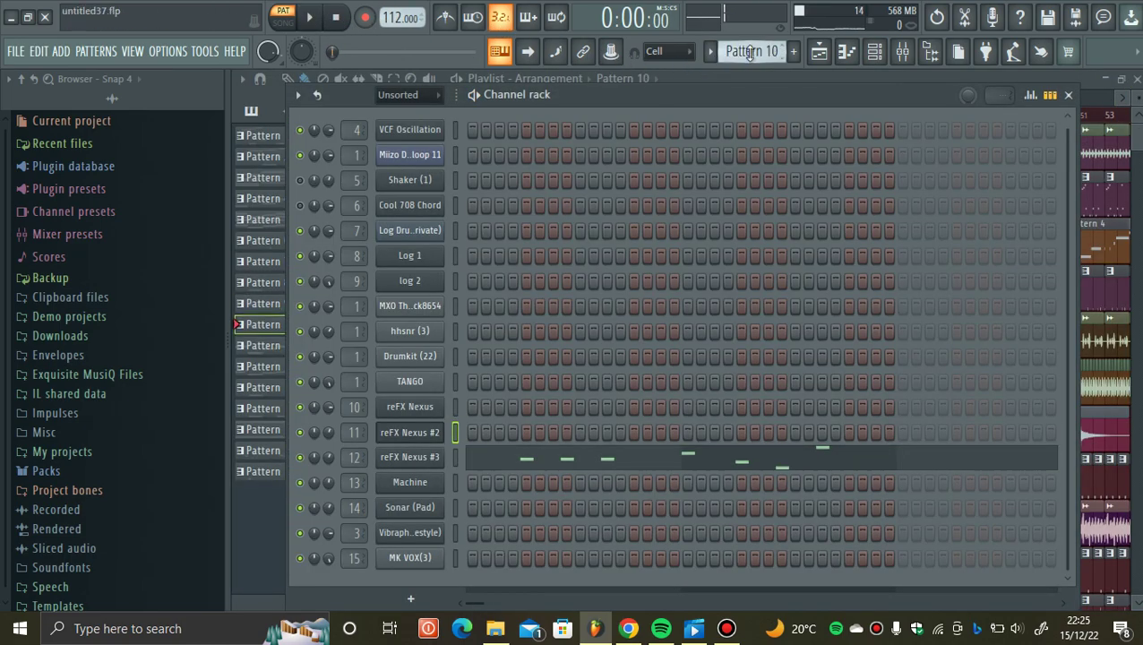
left_click(428, 456)
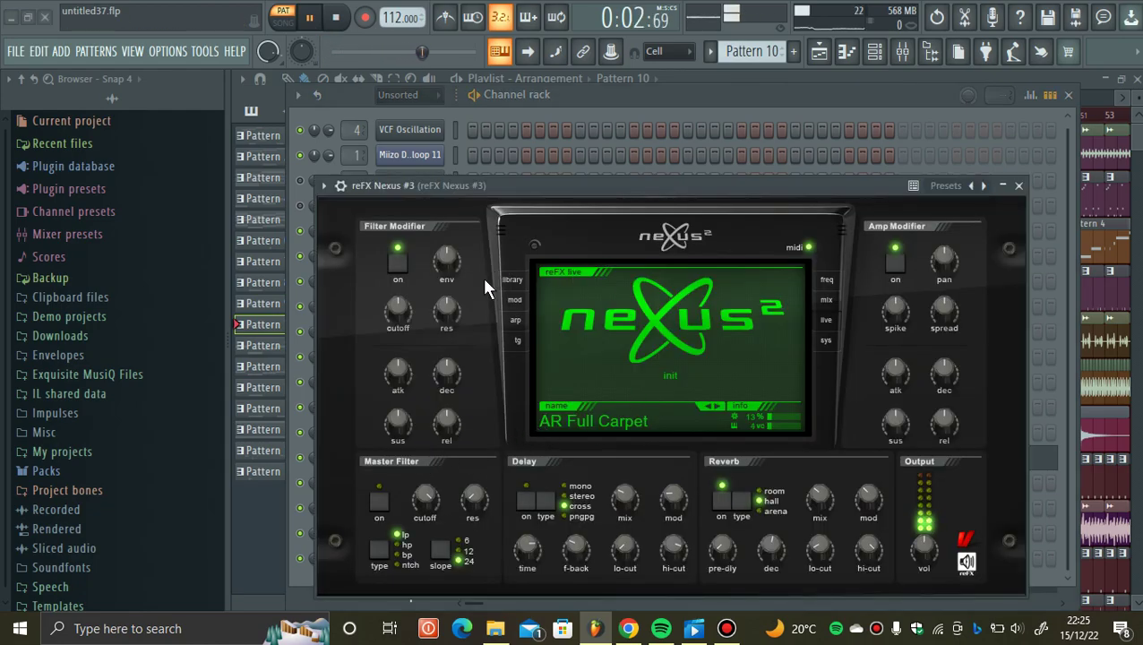
left_click(511, 281)
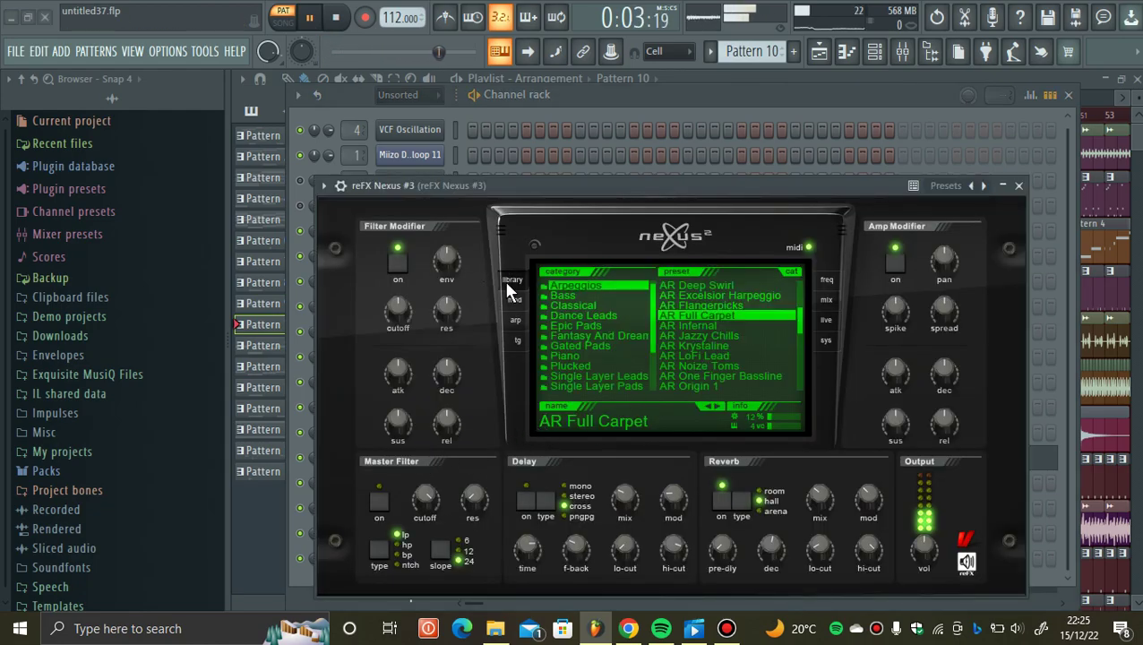
left_click(708, 313)
left_click(732, 96)
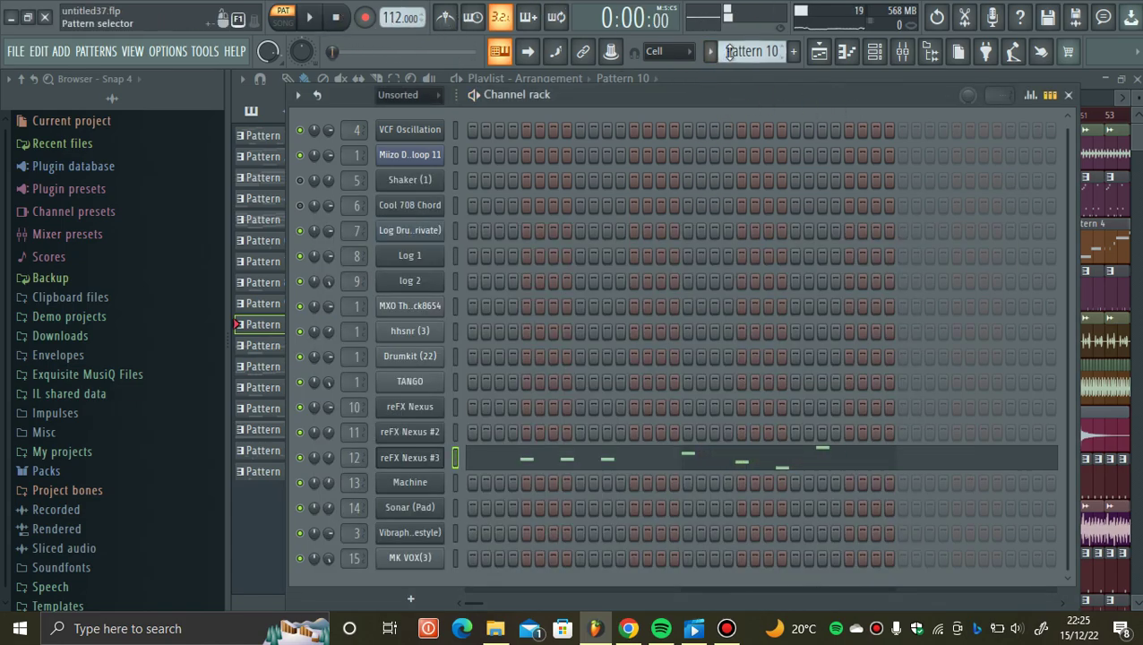
- Switch to Pattern 11 and examine its Log Drum notes in the piano roll during playback, then return to the channel rack
left_click_drag(729, 53, 752, 41)
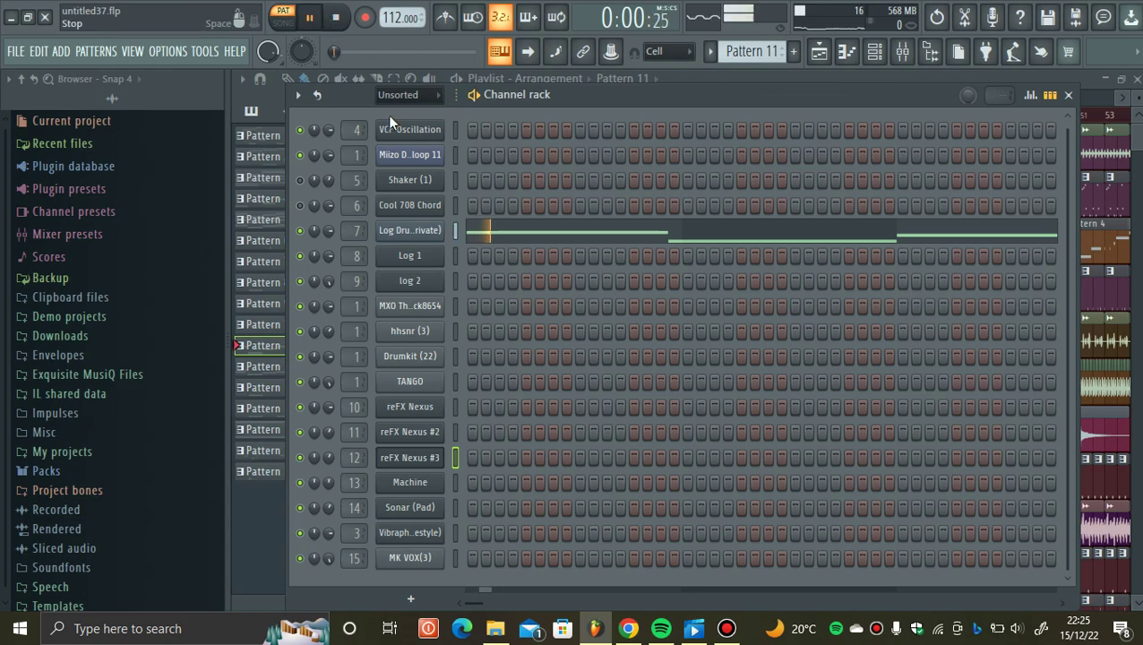
left_click(495, 236)
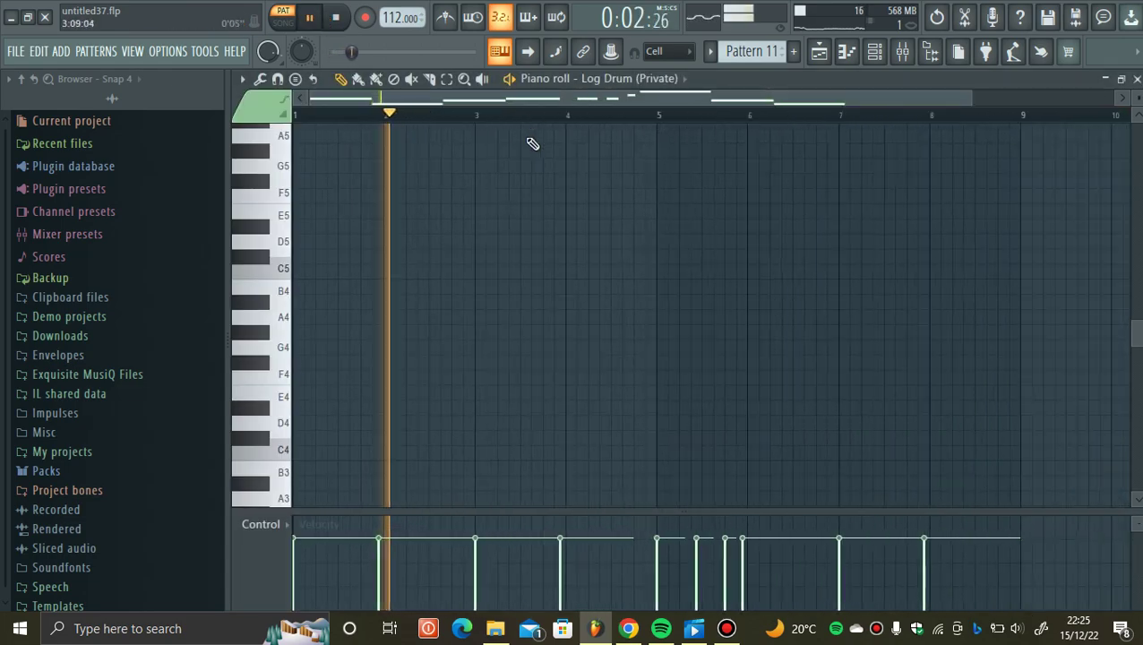
scroll(562, 234, "down", 10)
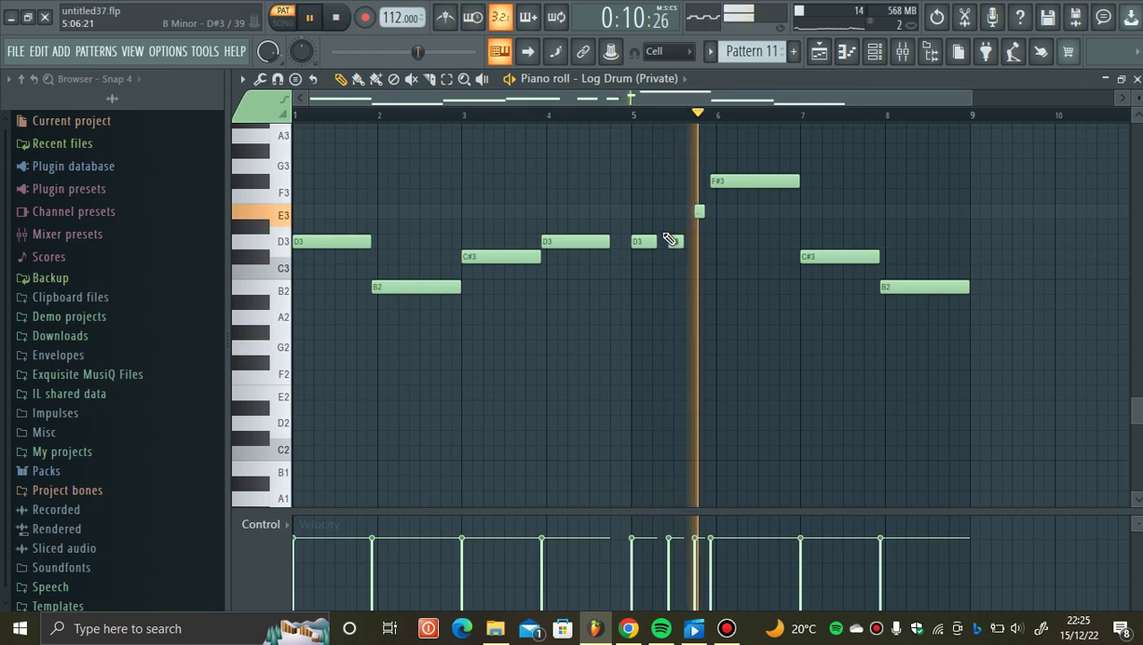
key("F6")
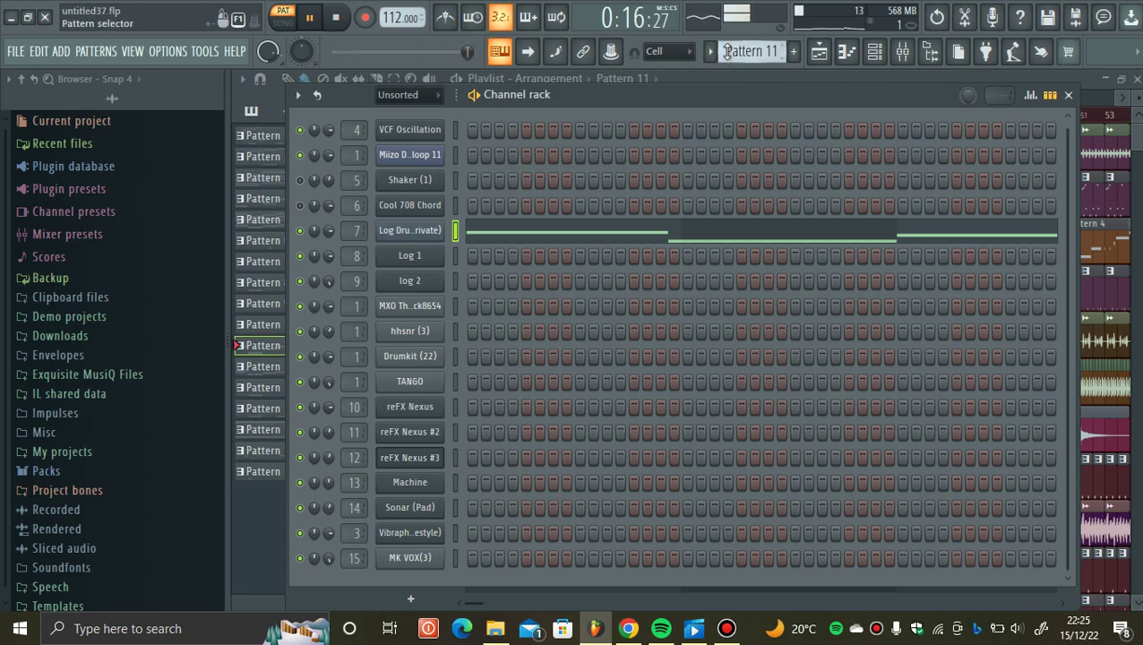
- Switch to Pattern 12 and examine the Log Drum notes in the piano roll while it plays
scroll(726, 51, "down", 1)
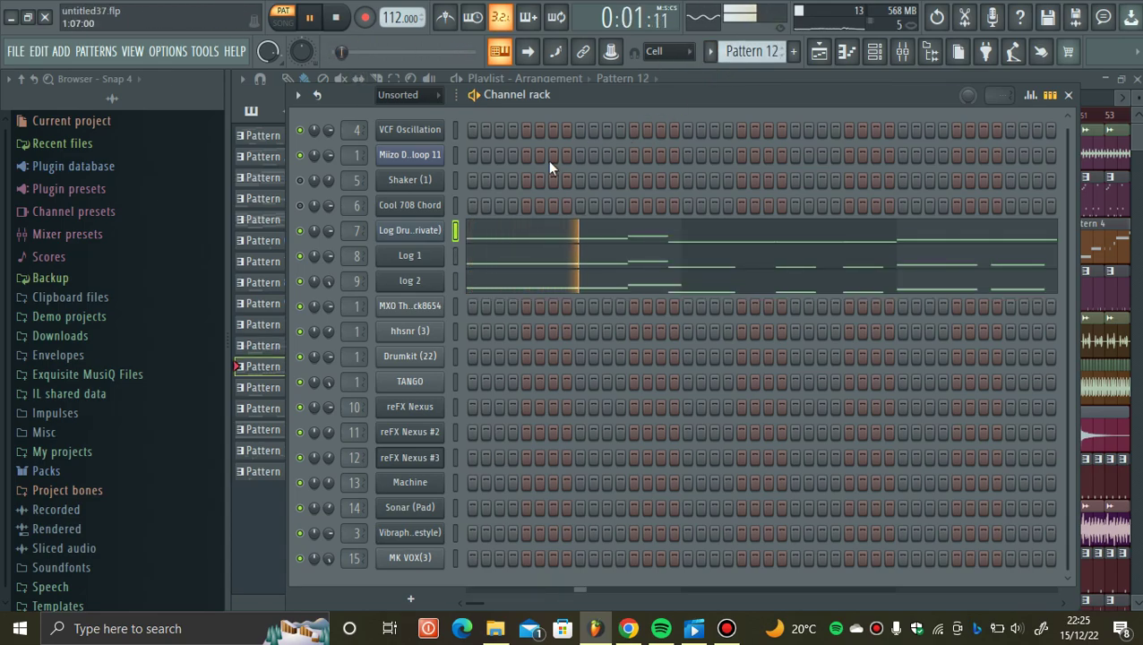
left_click(477, 236)
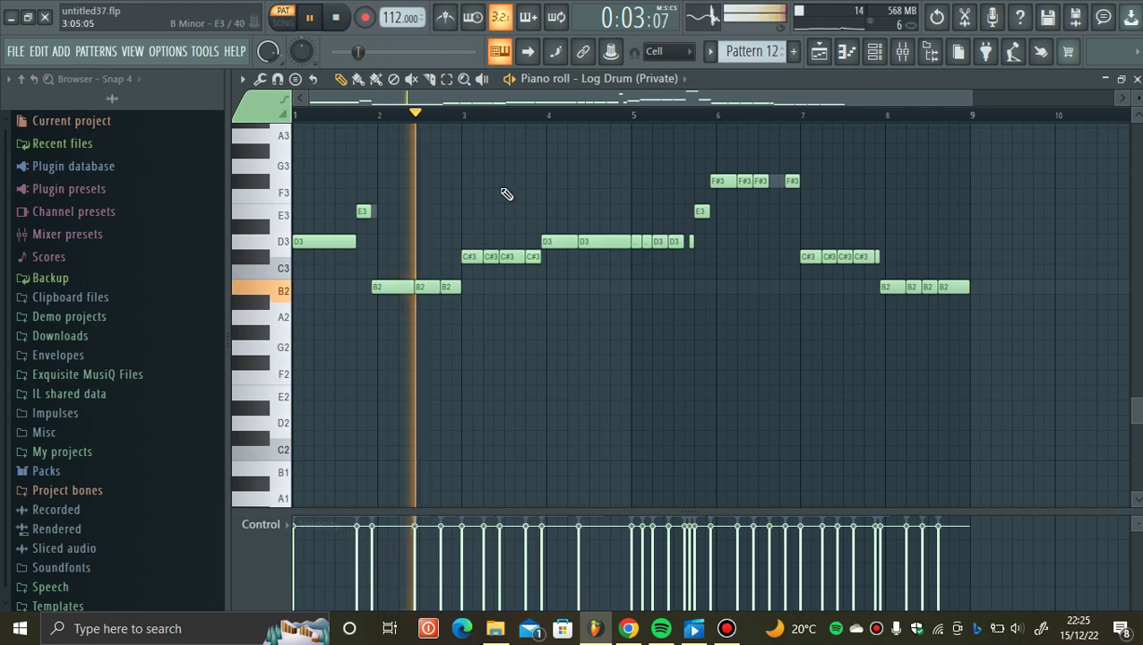
scroll(505, 263, "down", 2, "ctrl")
scroll(548, 224, "up", 3)
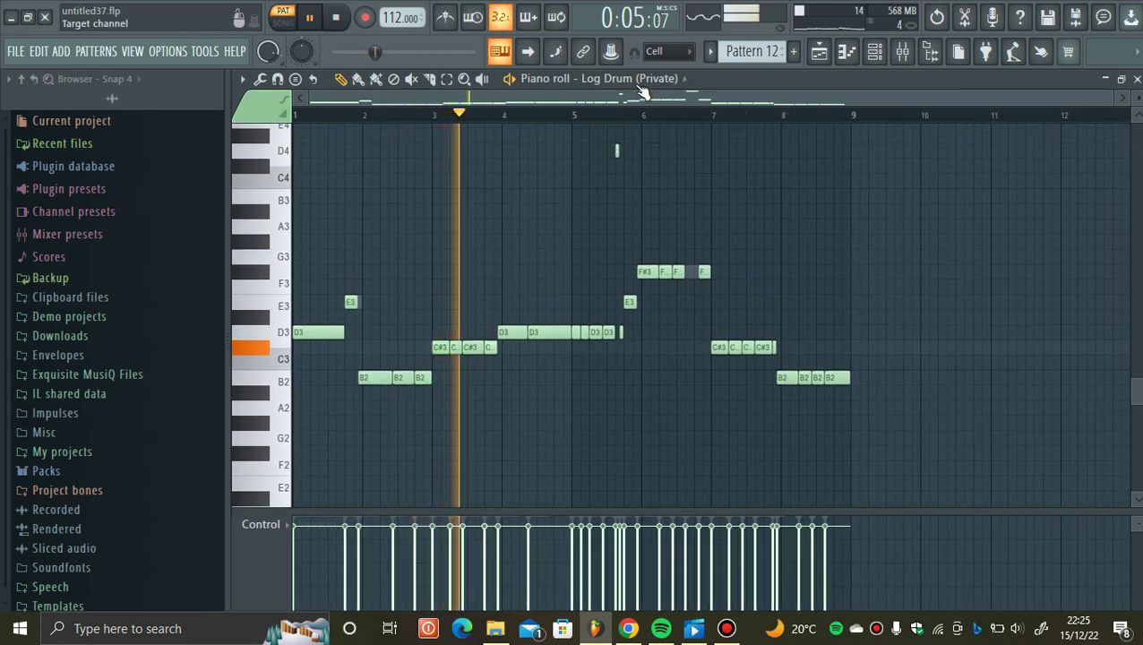
- Change the piano roll's target channel to Log 1, examine its Pattern 12 notes up close, and return to the channel rack
scroll(639, 80, "down", 1)
scroll(563, 134, "down", 3)
scroll(570, 123, "up", 2, "ctrl")
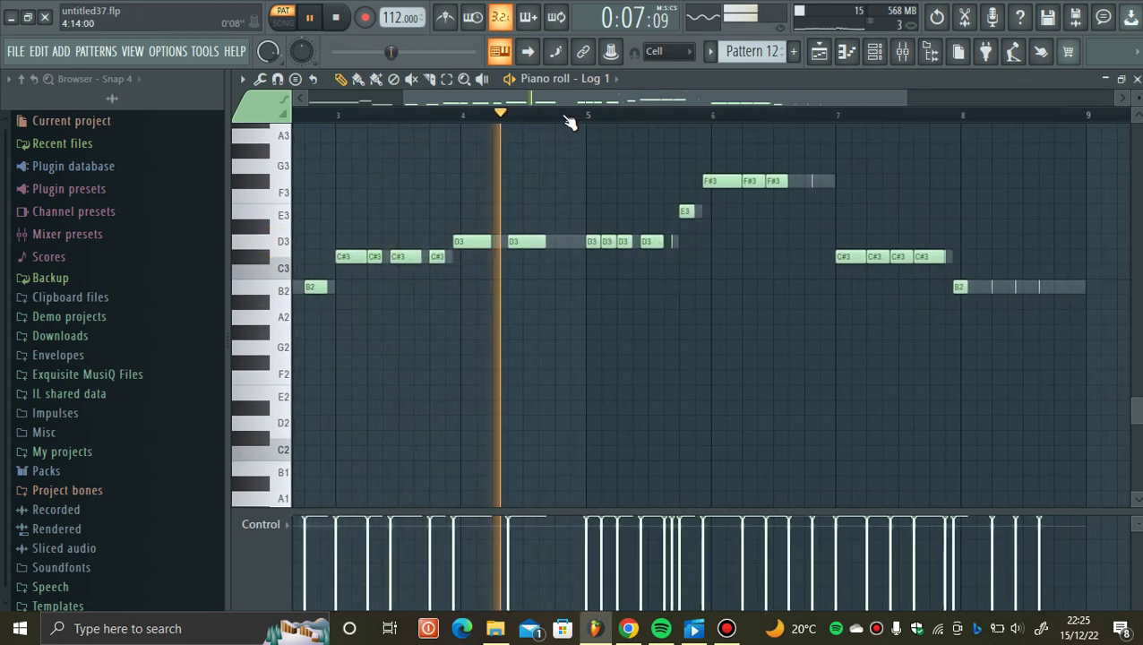
scroll(569, 123, "up", 1, "ctrl")
scroll(695, 322, "up", 1)
scroll(842, 355, "up", 2)
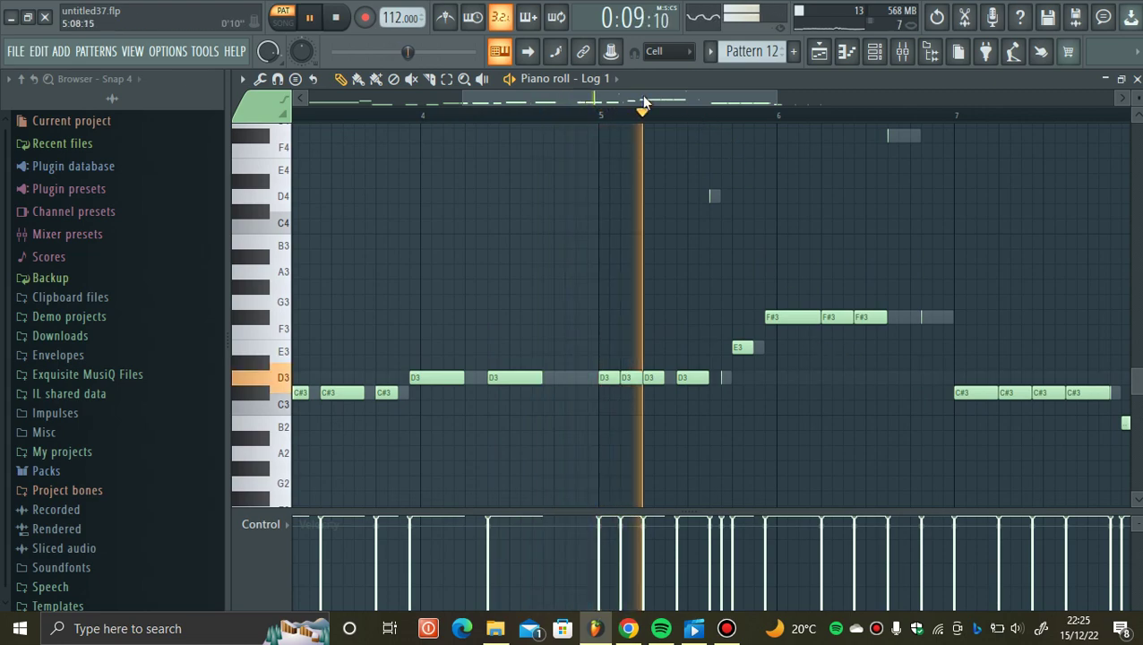
scroll(689, 105, "down", 3)
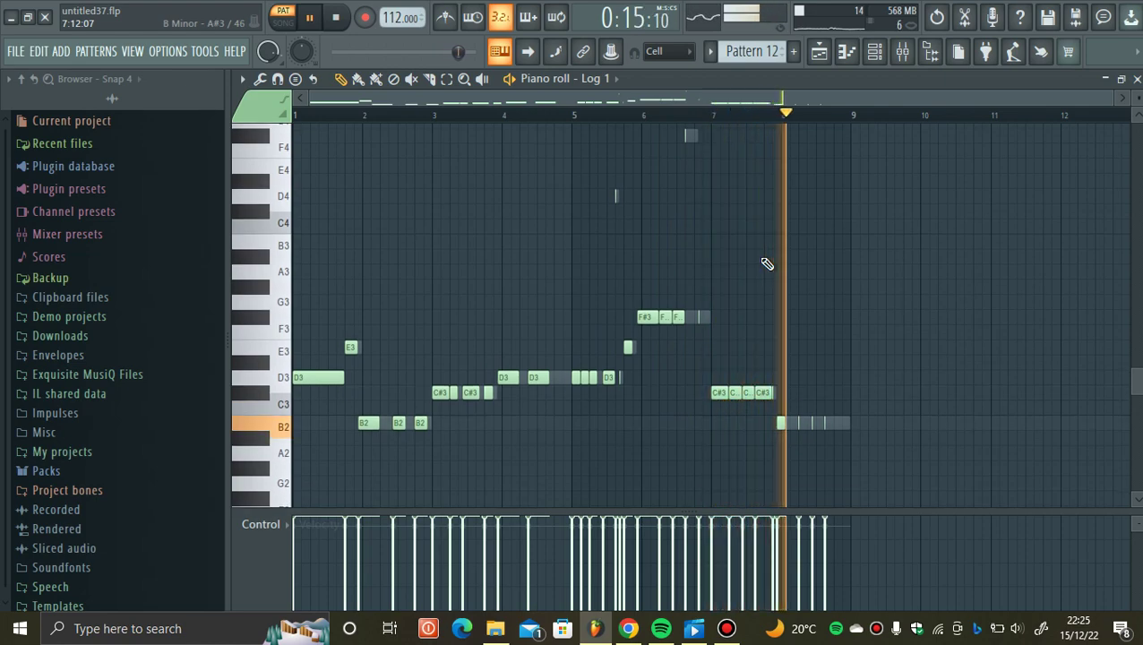
left_click(1137, 79)
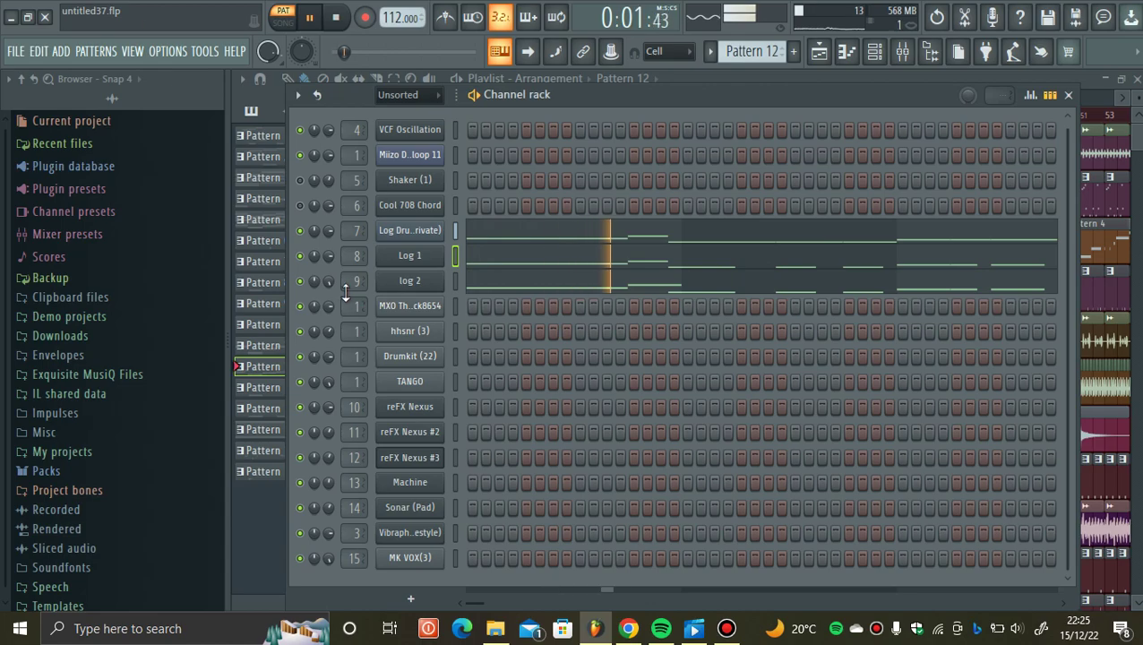
- Check the Fruity DX10 settings of the log 2, Log 1 and Log Drum channels, auditioning their sounds
left_click(409, 282)
left_click(441, 573)
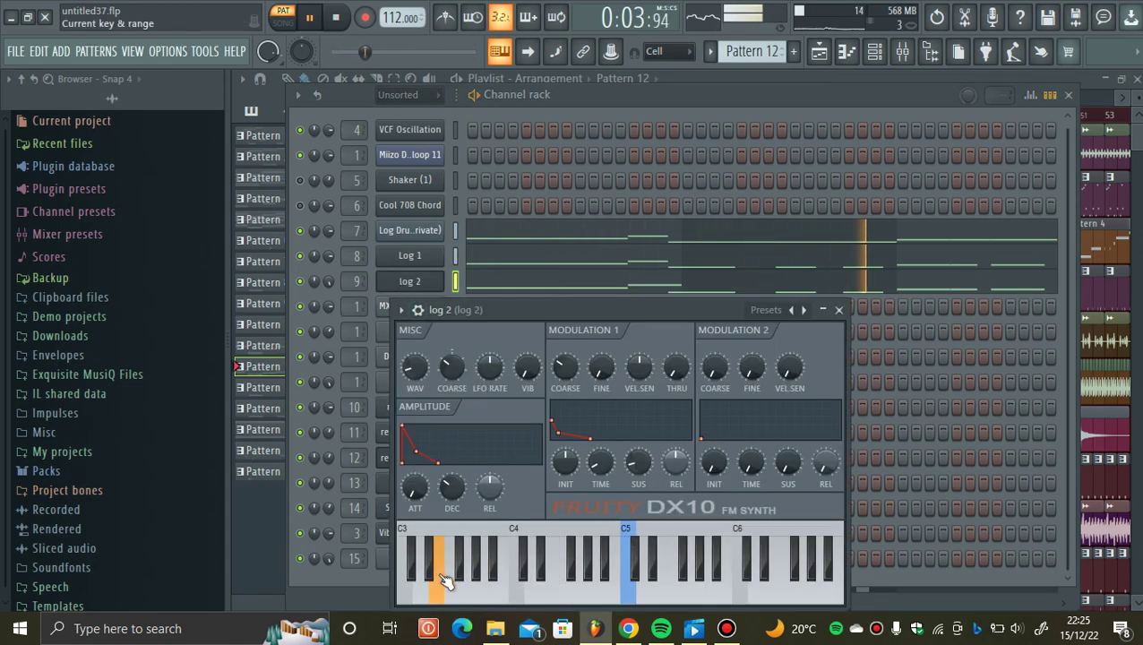
left_click(433, 260)
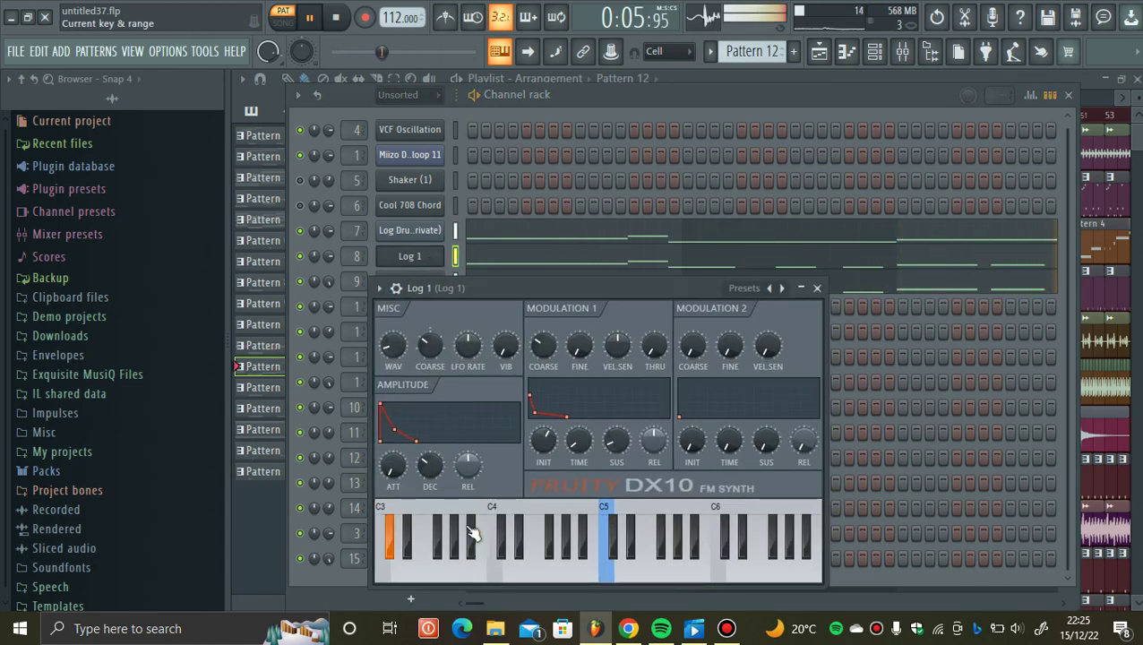
left_click(396, 515)
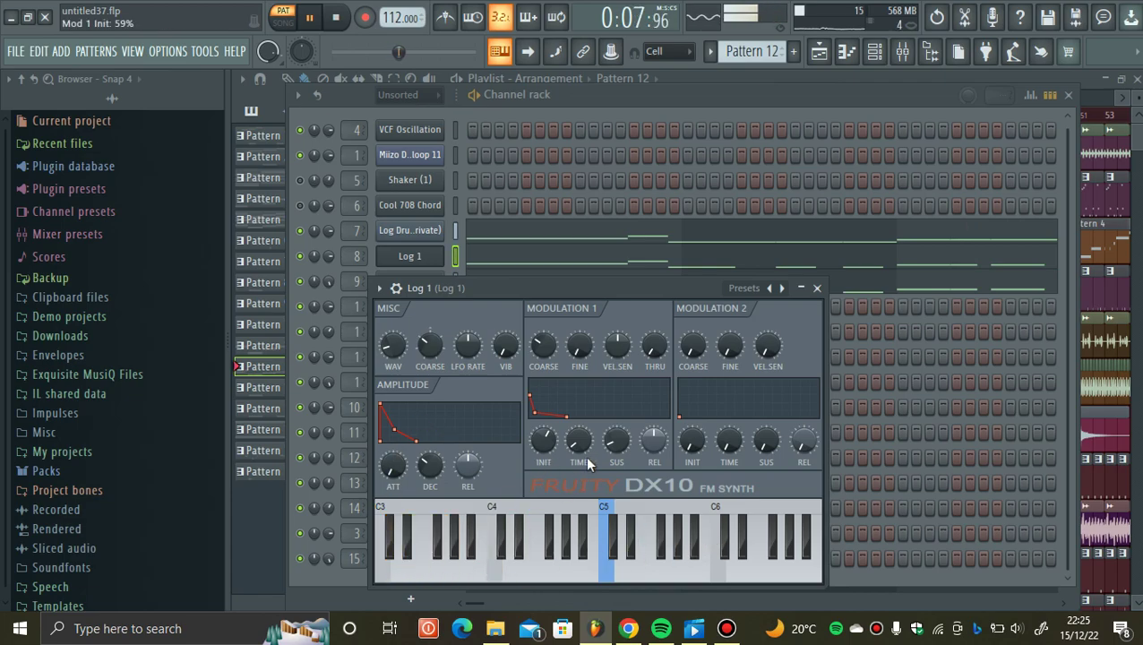
left_click(422, 238)
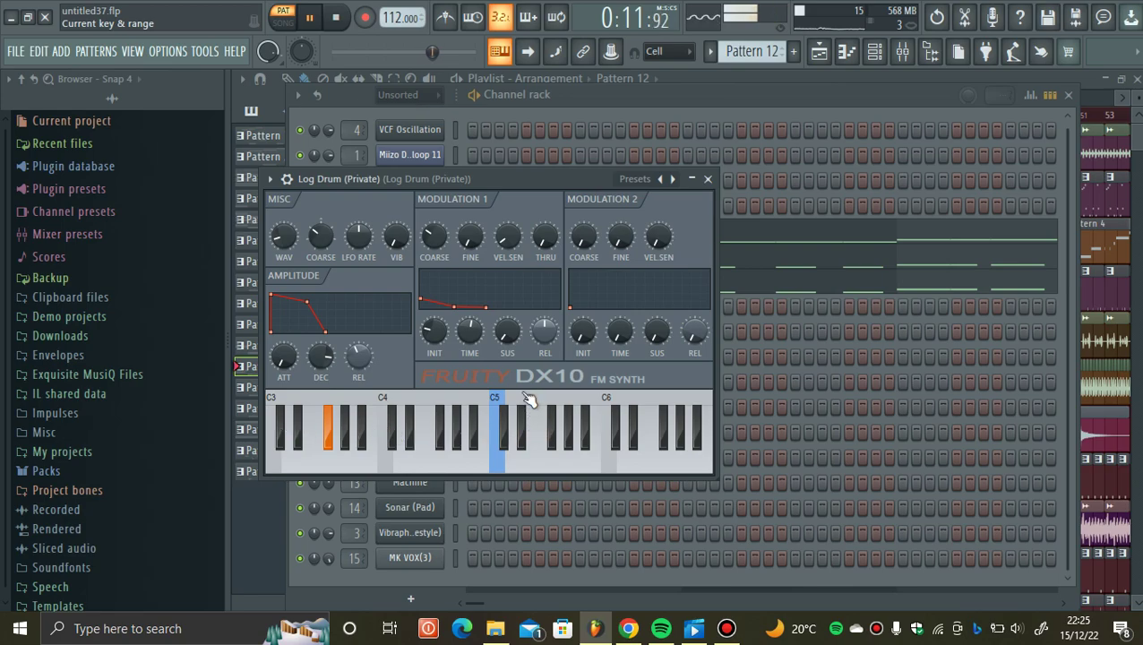
left_click(701, 93)
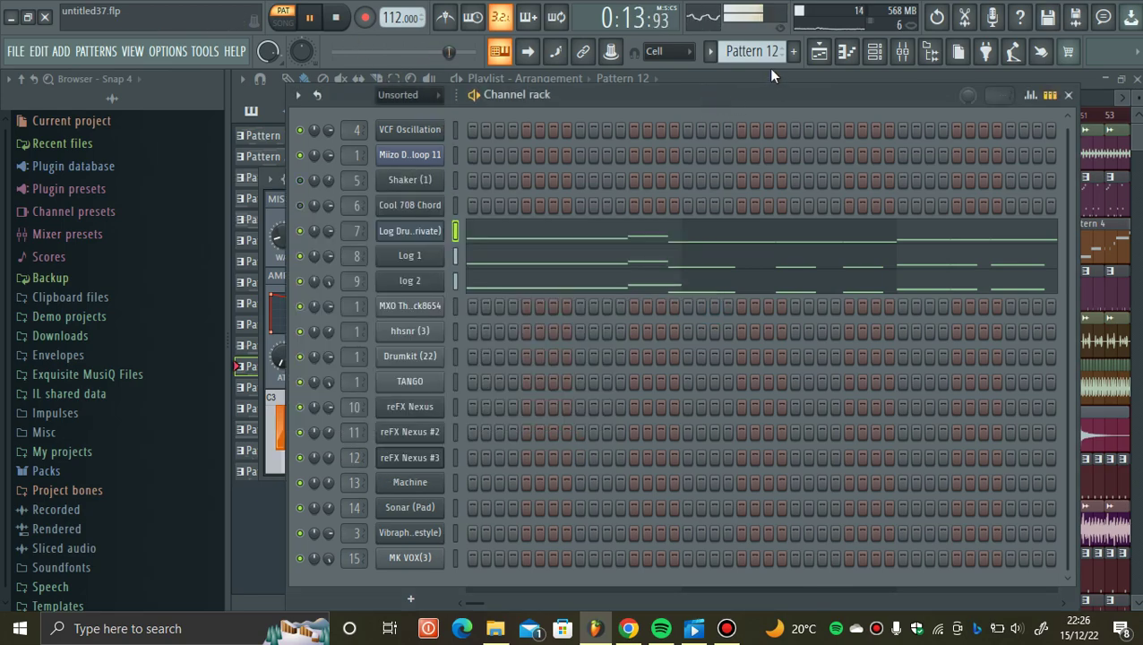
- Switch to Pattern 13 and view the Machine channel's notes in the piano roll, then return to the channel rack
scroll(757, 51, "down", 1)
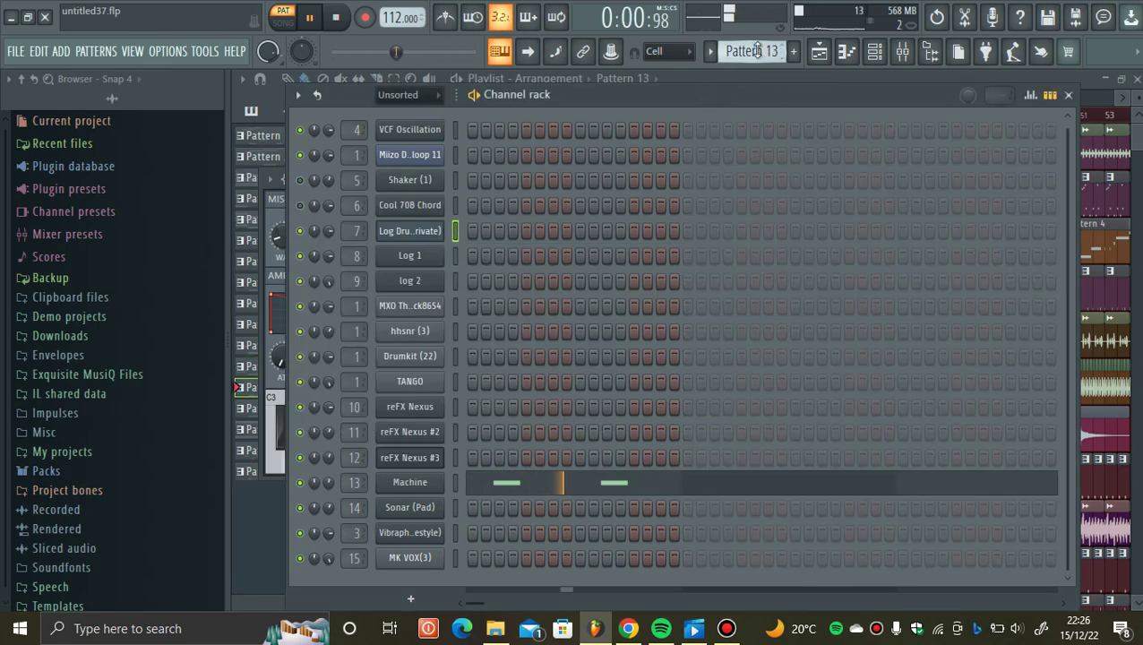
left_click(549, 489)
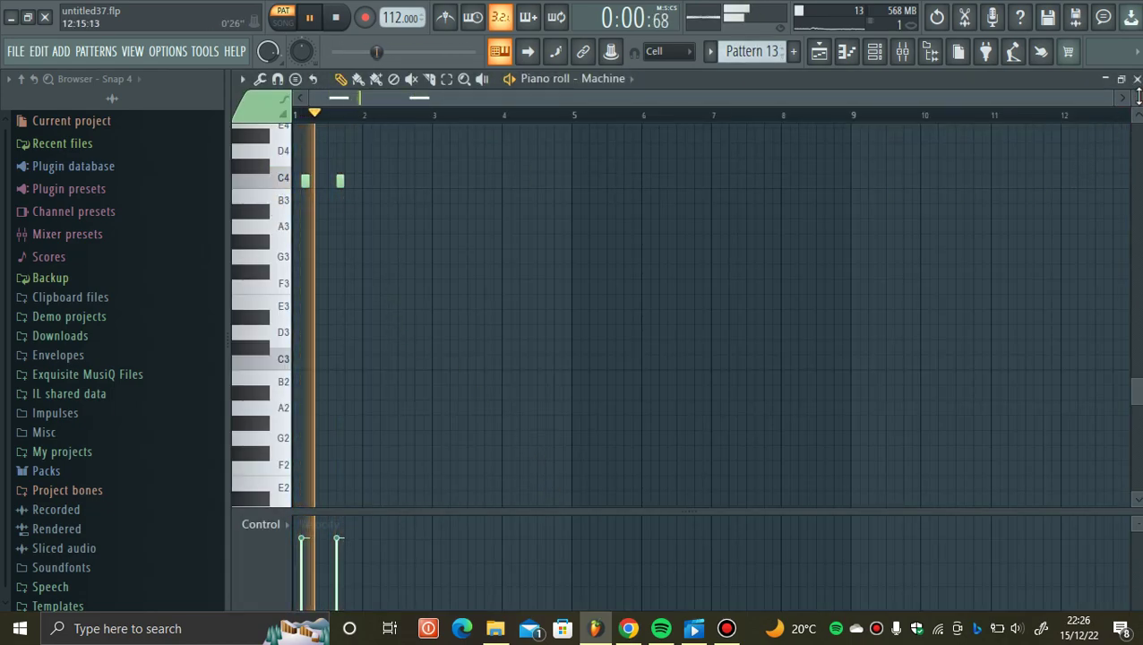
key("F7")
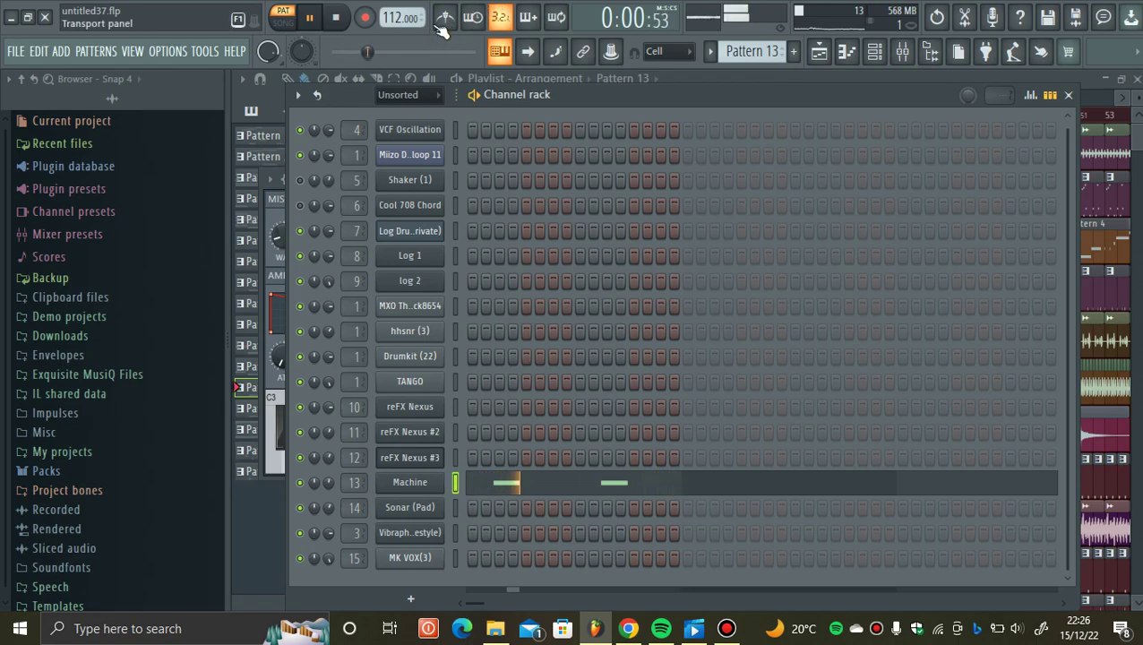
- Advance through Pattern 14 to Pattern 15 and check the Sonar (Pad) channel's preset in the Purity plugin
scroll(748, 56, "down", 1)
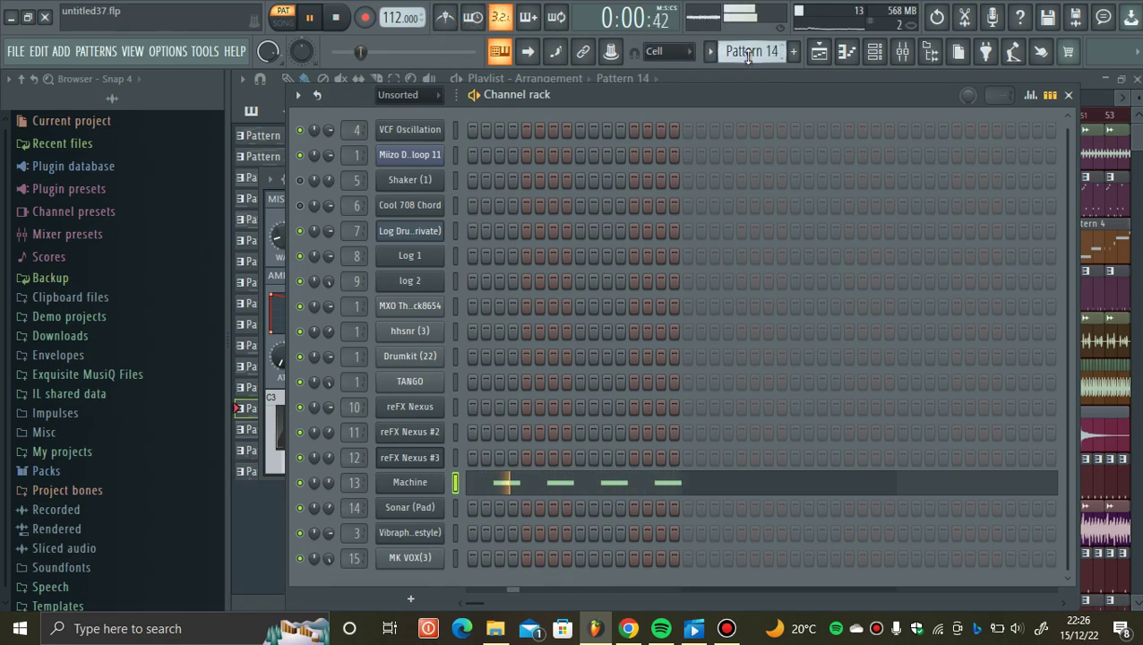
scroll(748, 56, "down", 1)
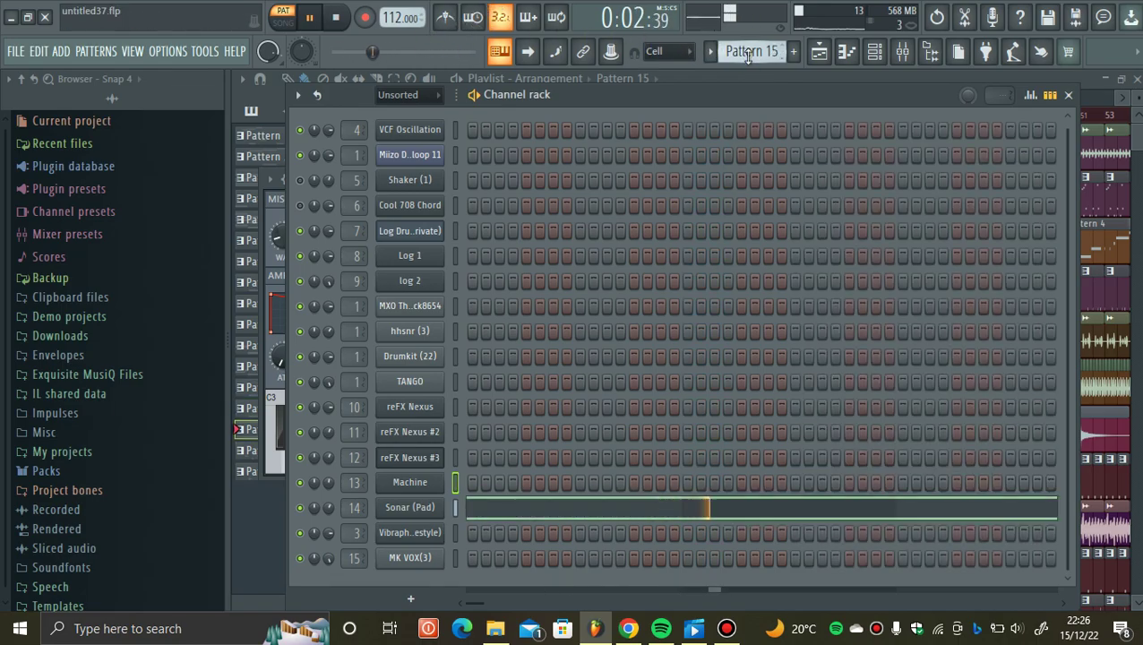
left_click(418, 511)
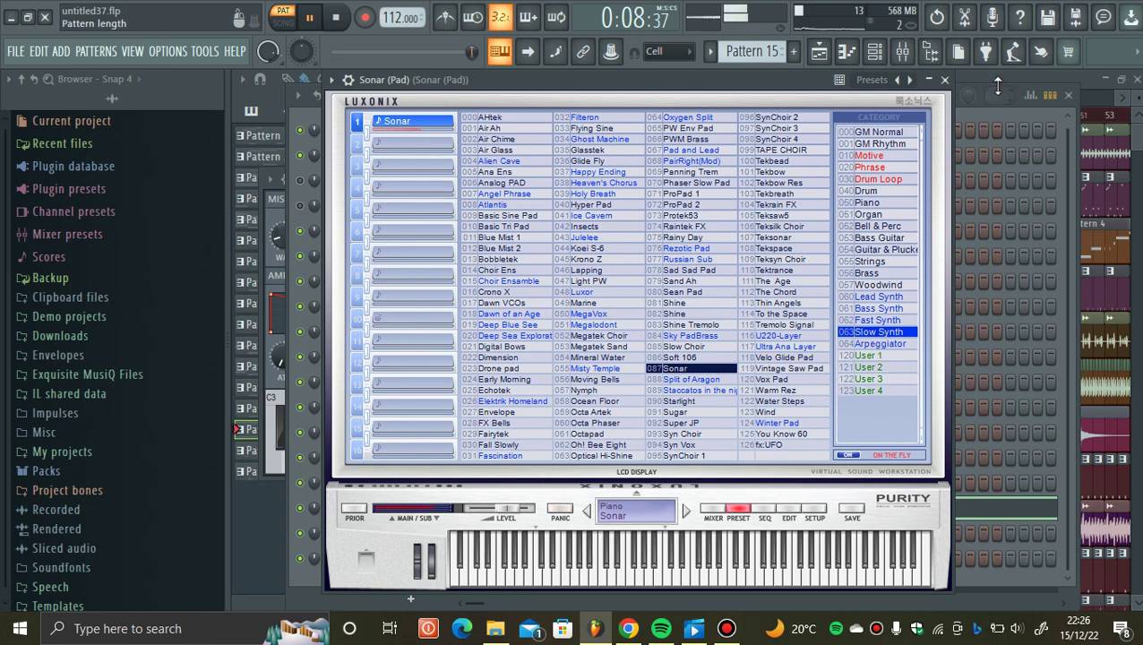
left_click(989, 74)
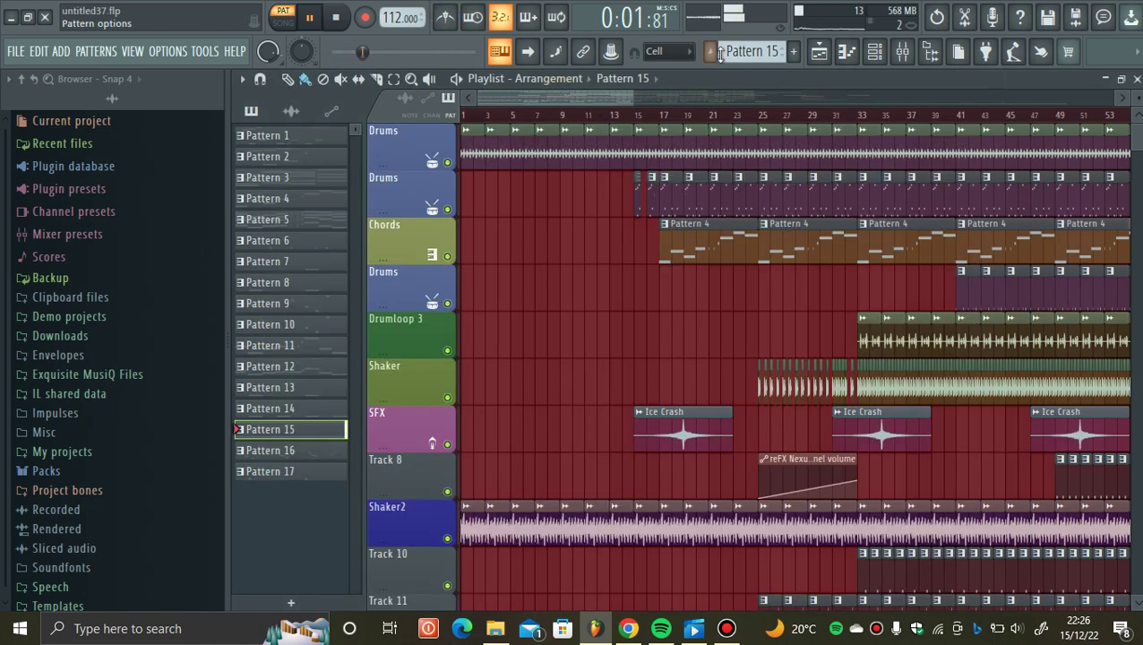
- Examine Pattern 16's Vibraphone notes in the piano roll during playback, then stop playback
double_click(311, 460)
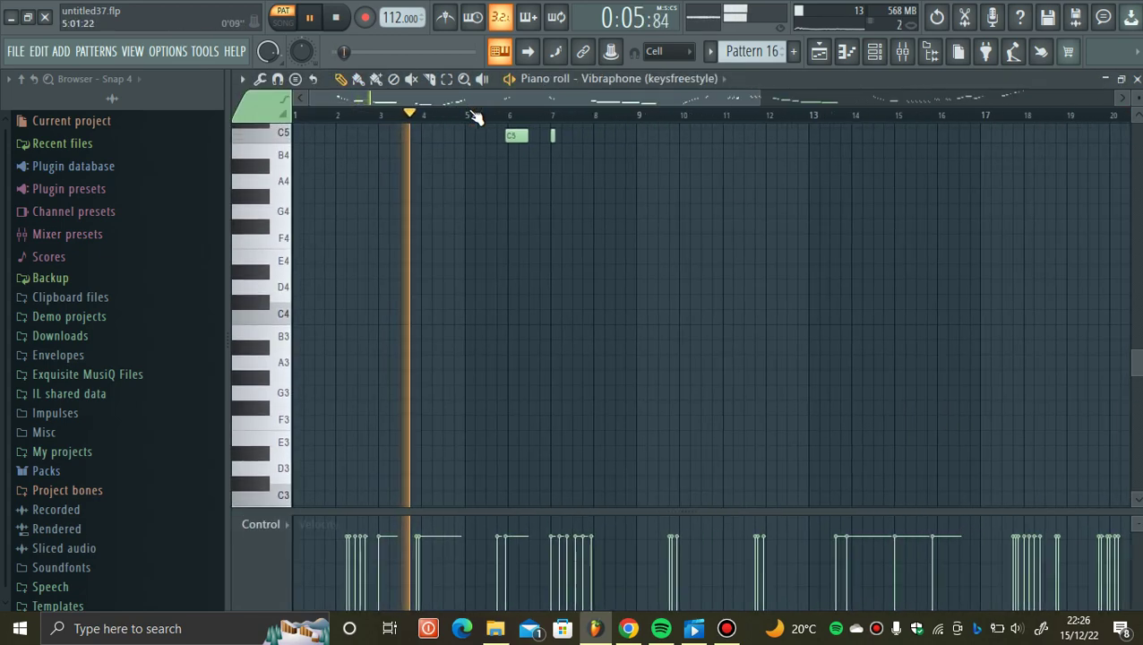
scroll(511, 245, "up", 5)
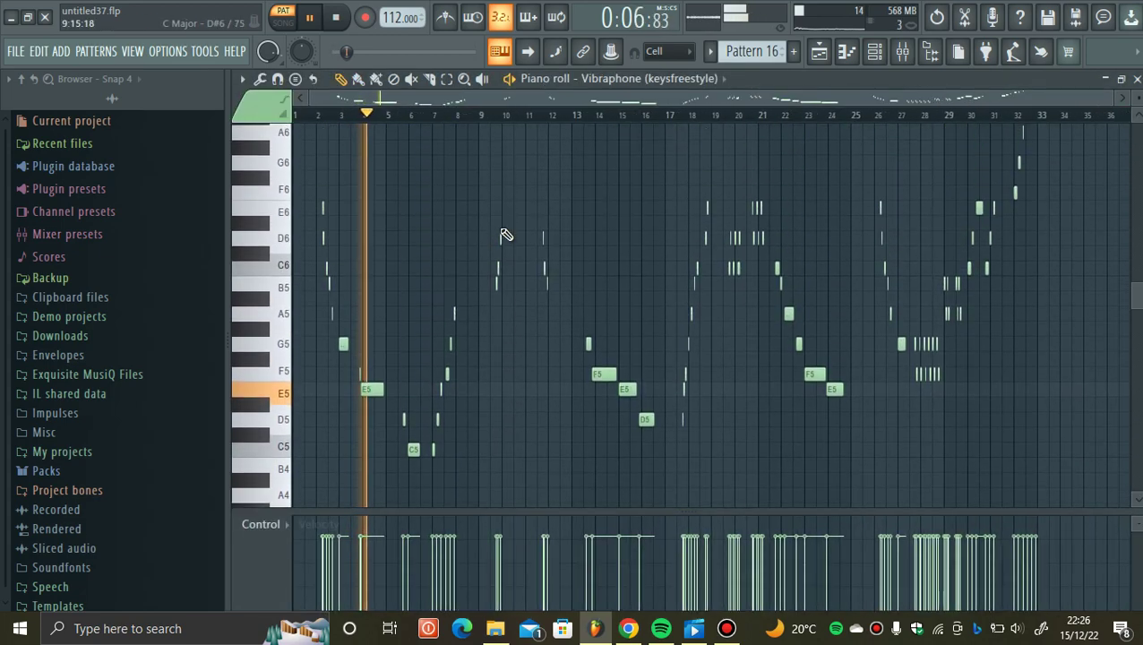
left_click(335, 17)
- Switch to Pattern 17, play its MK VOX(3) notes in the piano roll, and close the piano roll
scroll(761, 49, "down", 1)
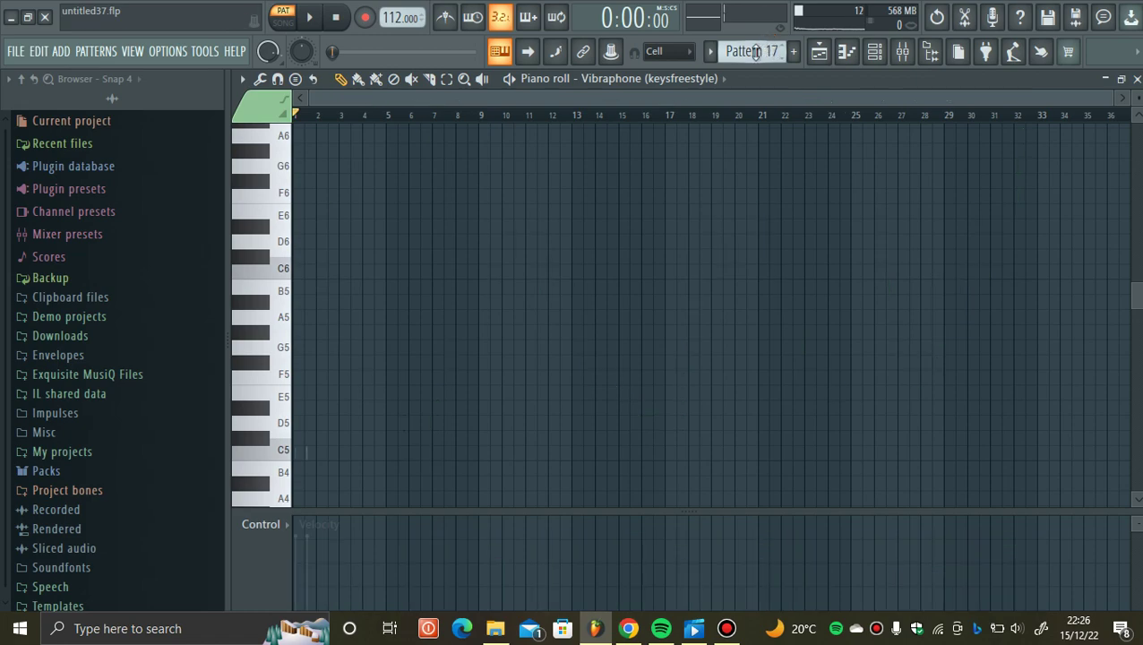
scroll(694, 88, "down", 1)
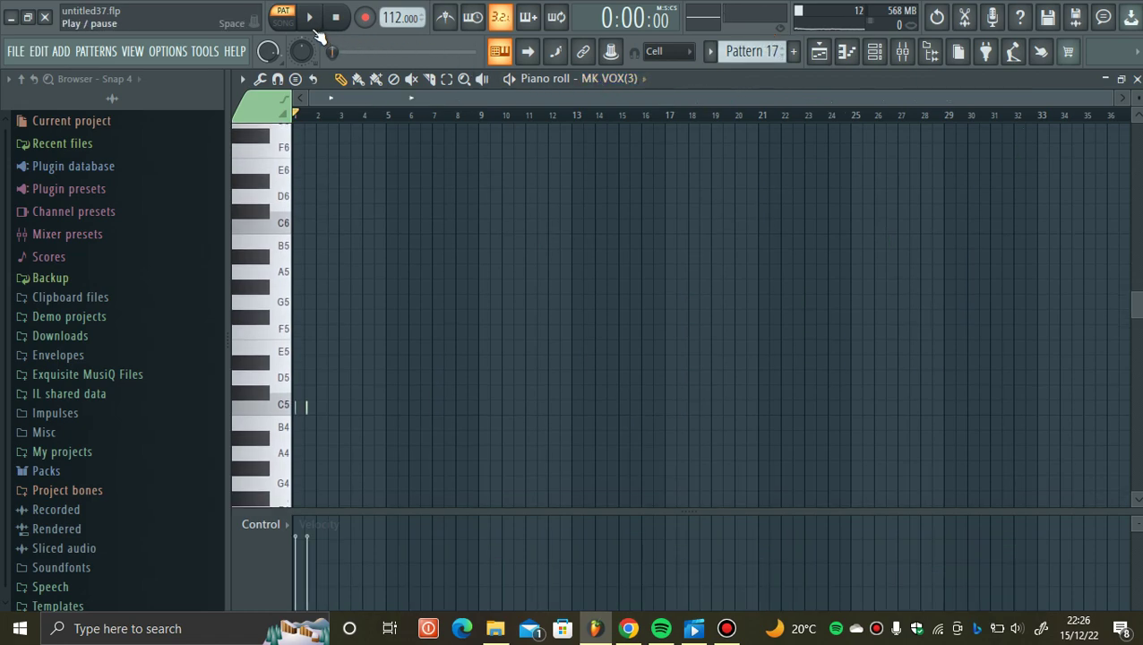
key("space")
scroll(338, 99, "up", 3)
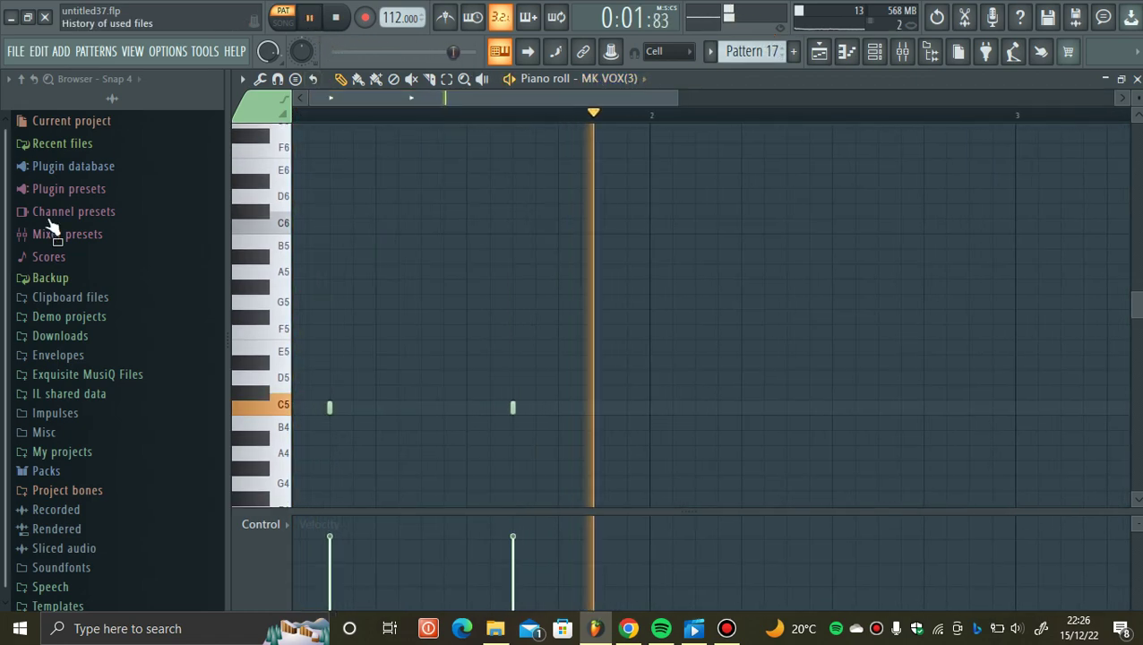
left_click(1136, 79)
- Add an empty Pattern 18, switch to song mode, and move the playlist's playback position to bar 13
left_click(793, 51)
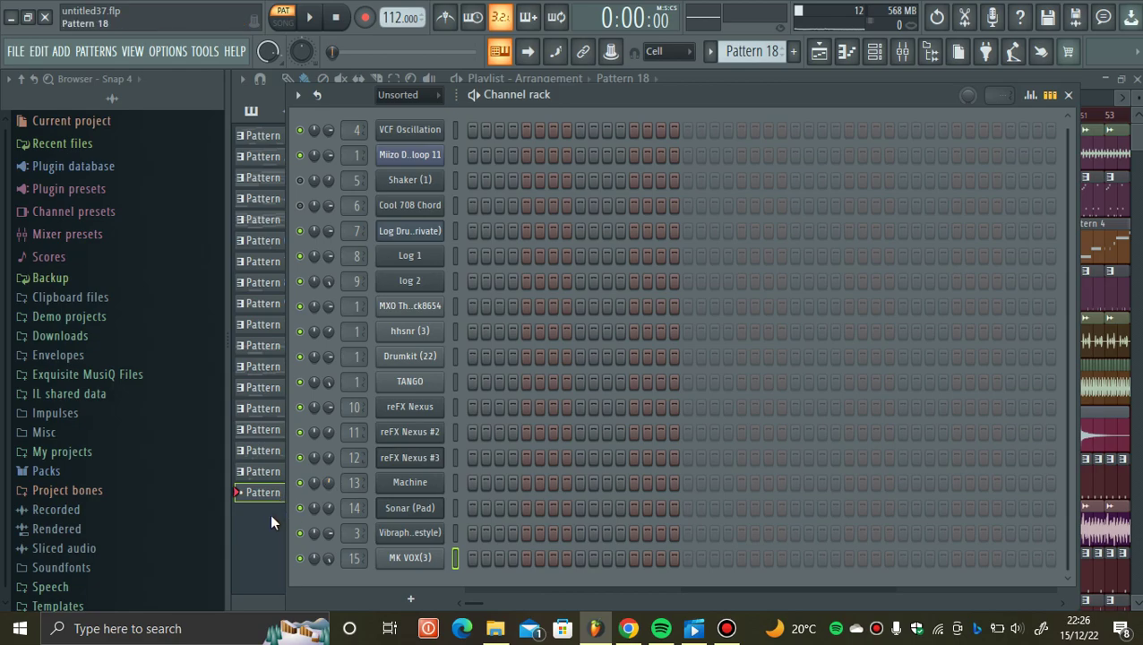
key("F6")
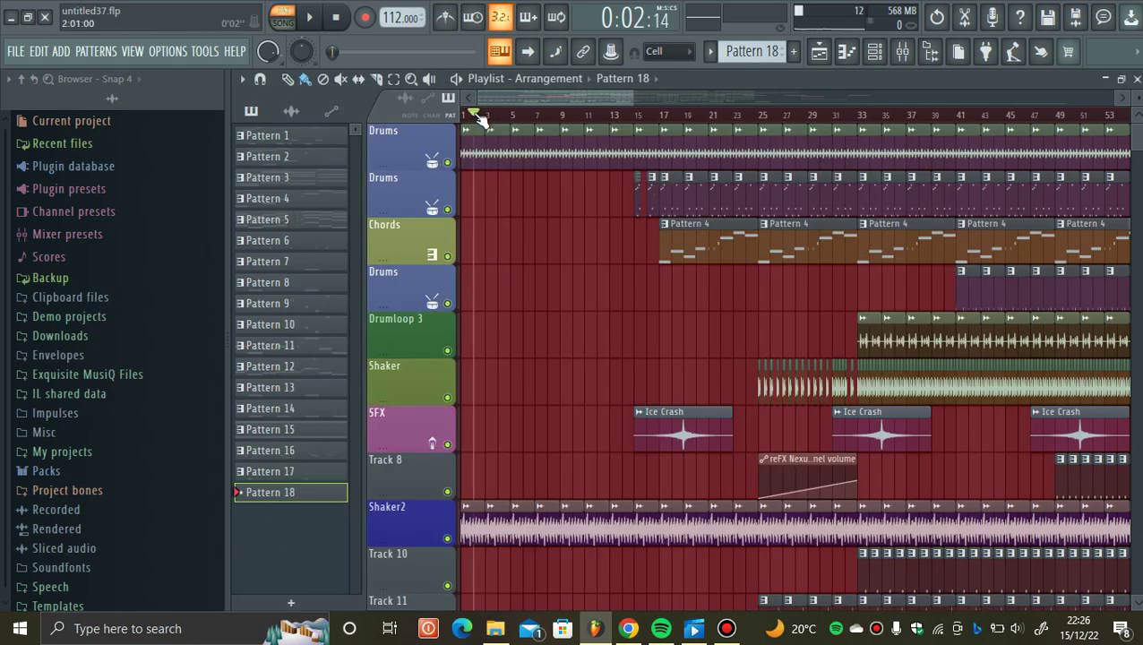
left_click_drag(518, 117, 588, 115)
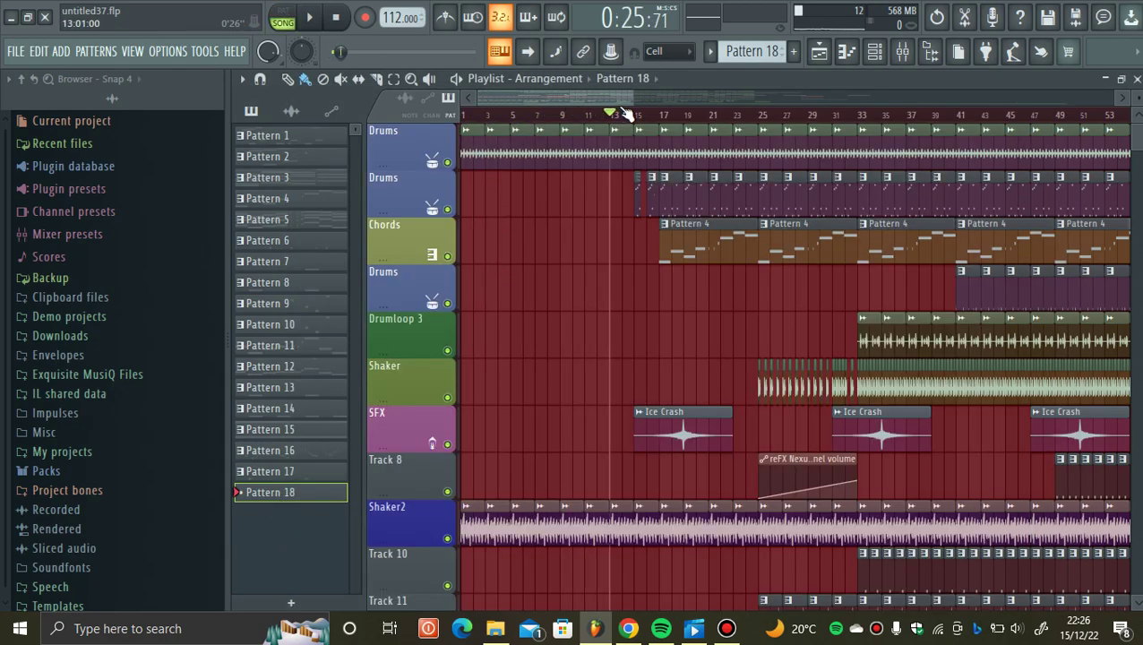
- Play the song from bar 13 and look over the lower playlist tracks down to Track 20
left_click(311, 19)
scroll(571, 340, "down", 5)
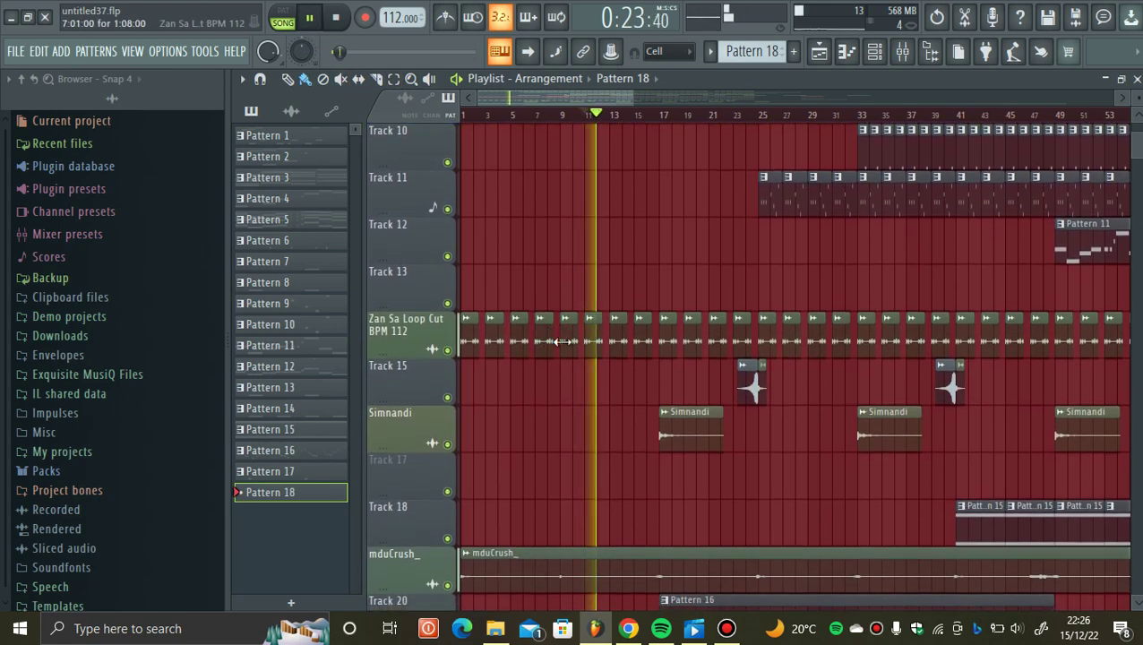
scroll(566, 347, "down", 4)
scroll(607, 377, "down", 4)
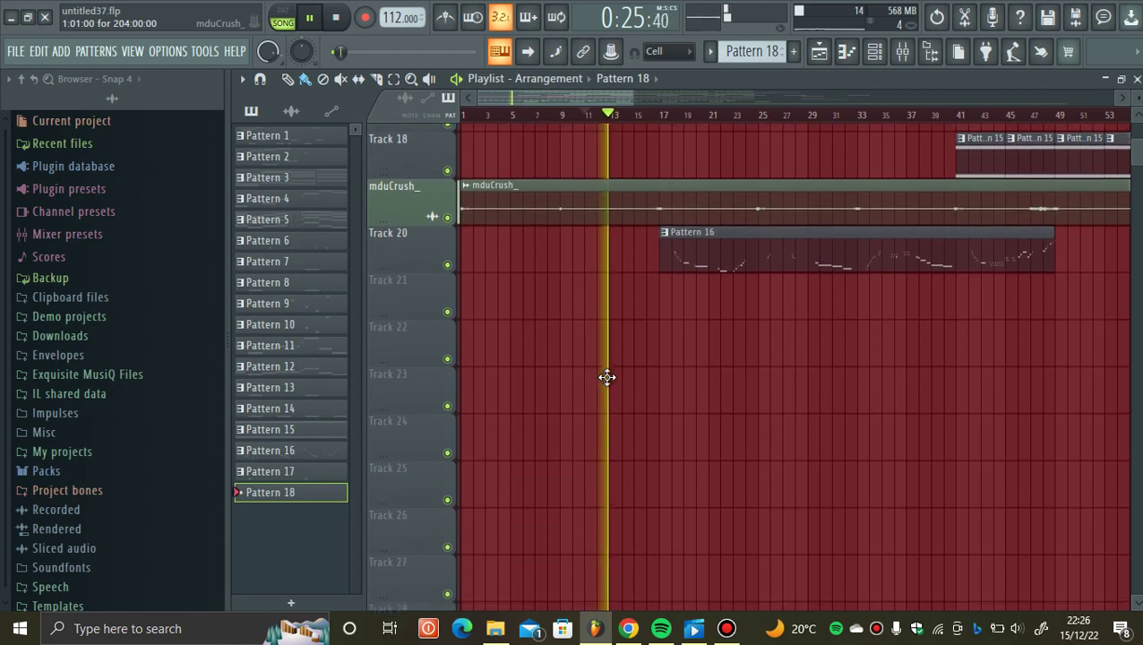
- Check the channel settings of the Zan Sa Loop Cut BPM 112 clip, then close them
scroll(609, 380, "up", 7)
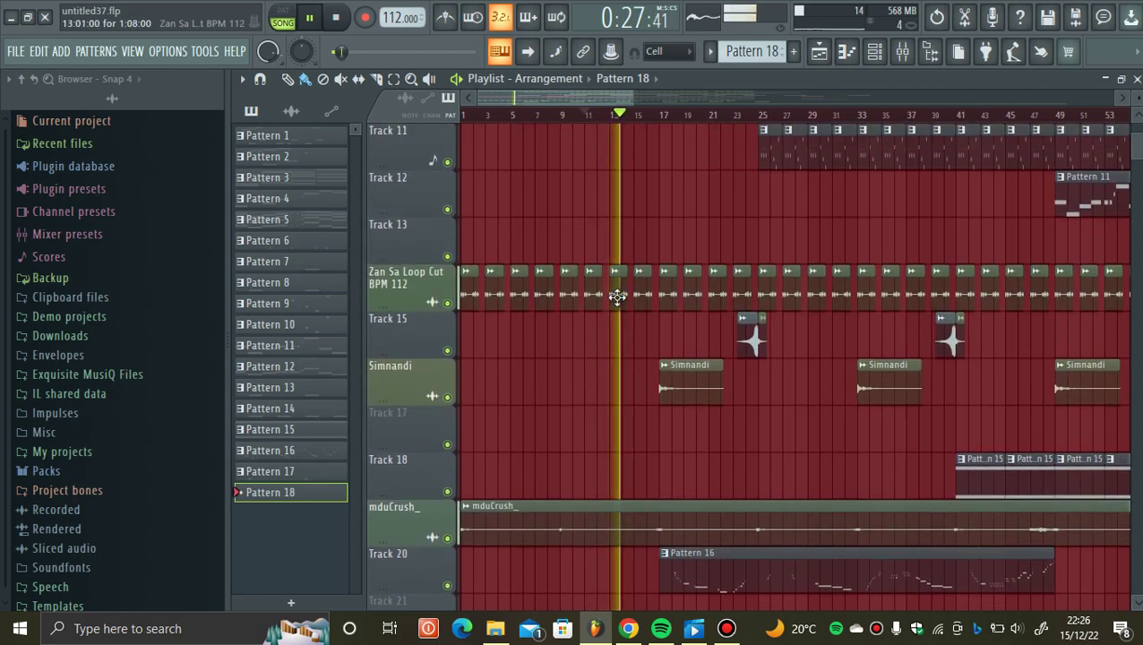
double_click(617, 297)
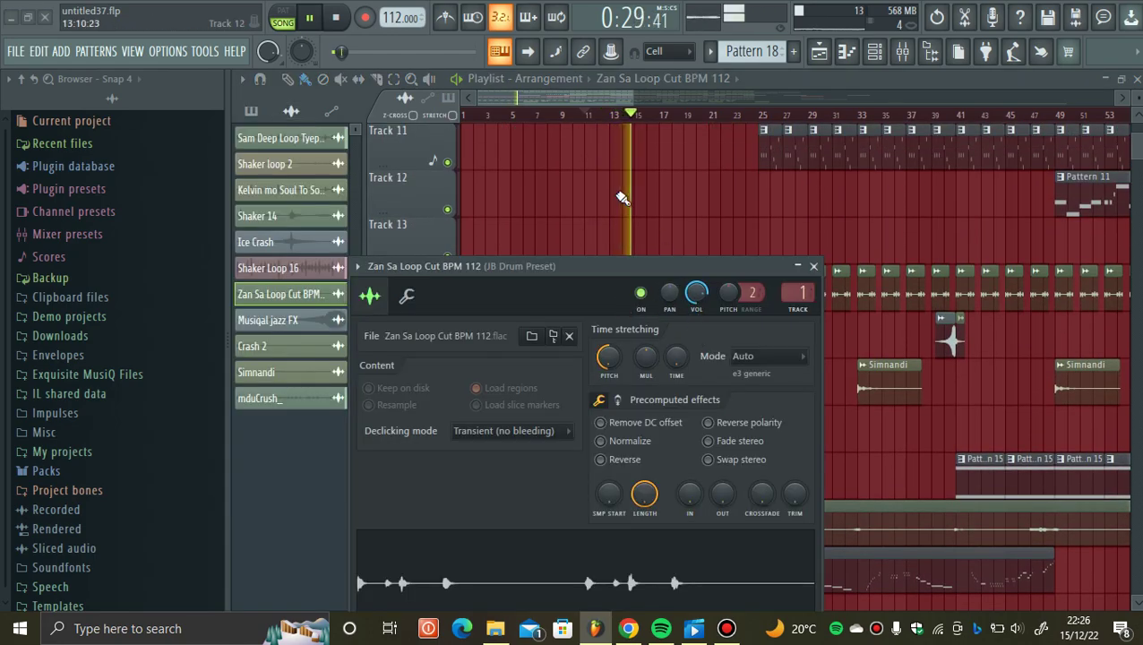
key("Escape")
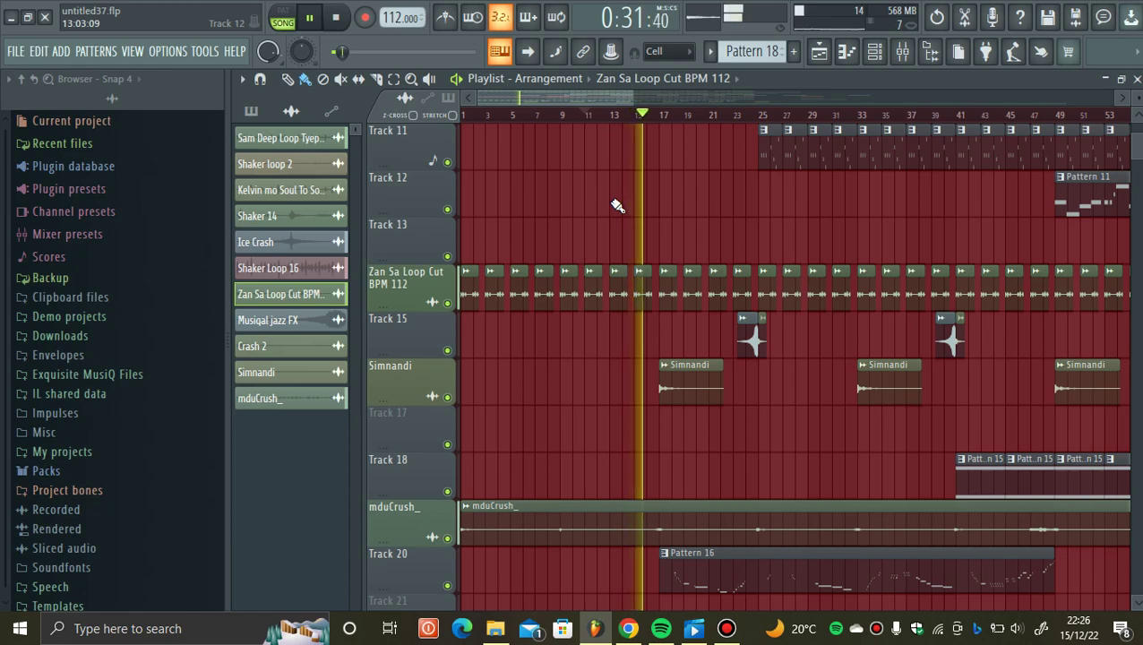
- Pick Pattern 1 from the second Drums track, check it in the channel rack, and close the rack
scroll(689, 193, "up", 10)
scroll(689, 201, "up", 1)
left_click(671, 194)
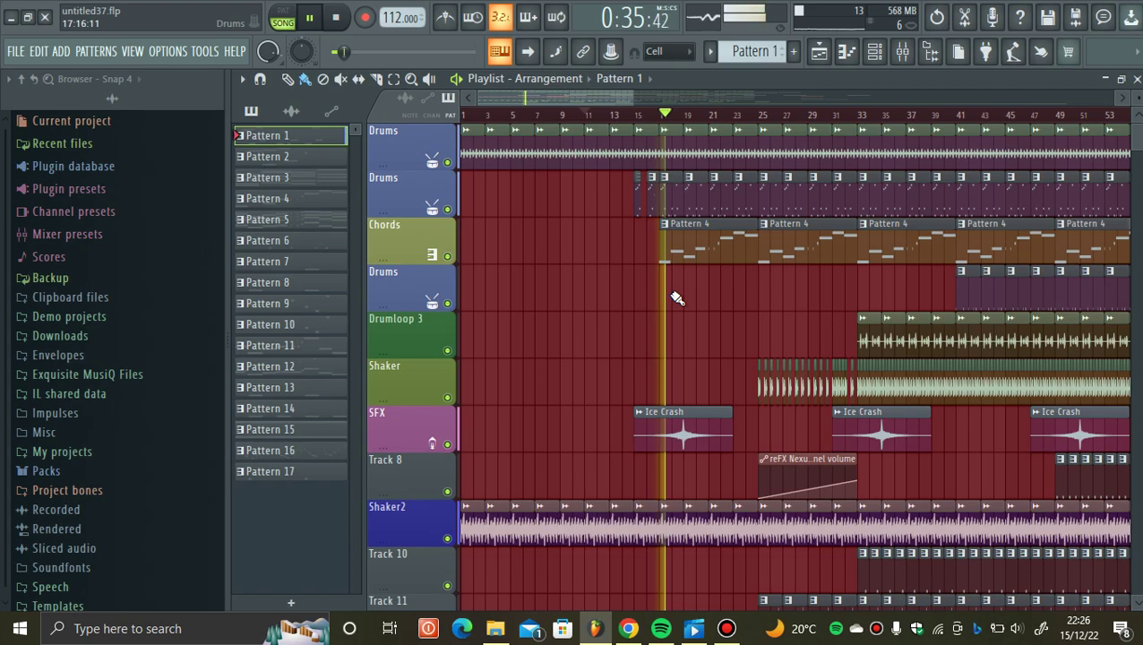
left_click(875, 51)
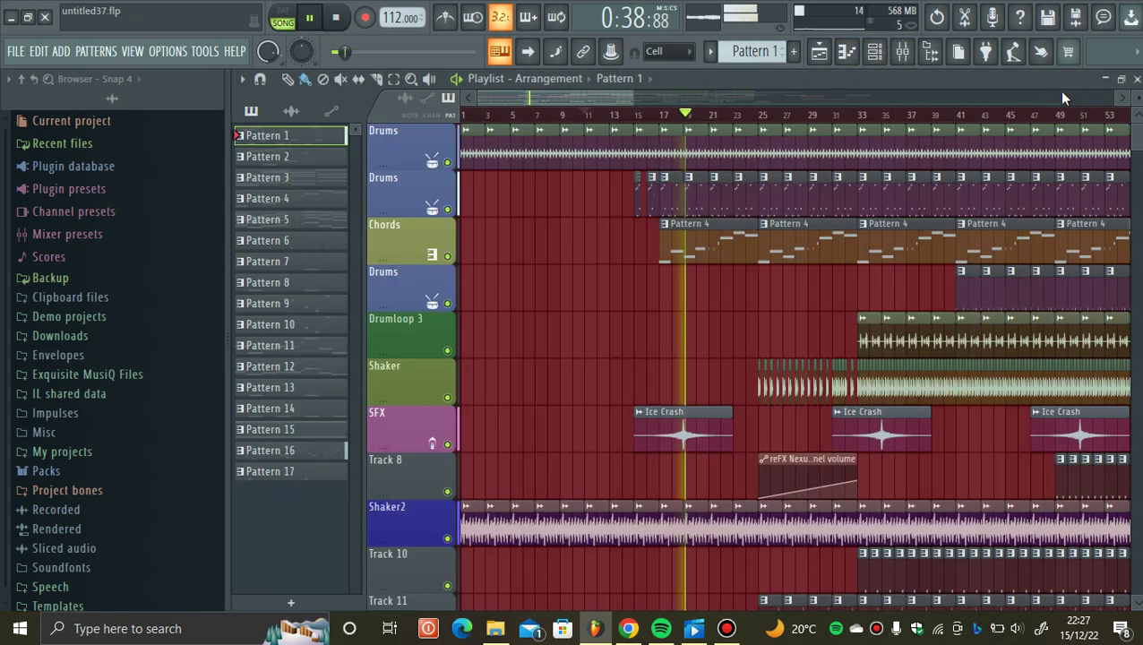
left_click(1067, 94)
- Pick Pattern 4 from the Chords track and compare it with neighbouring patterns up to Pattern 5 in the channel rack
left_click(731, 250)
left_click(875, 51)
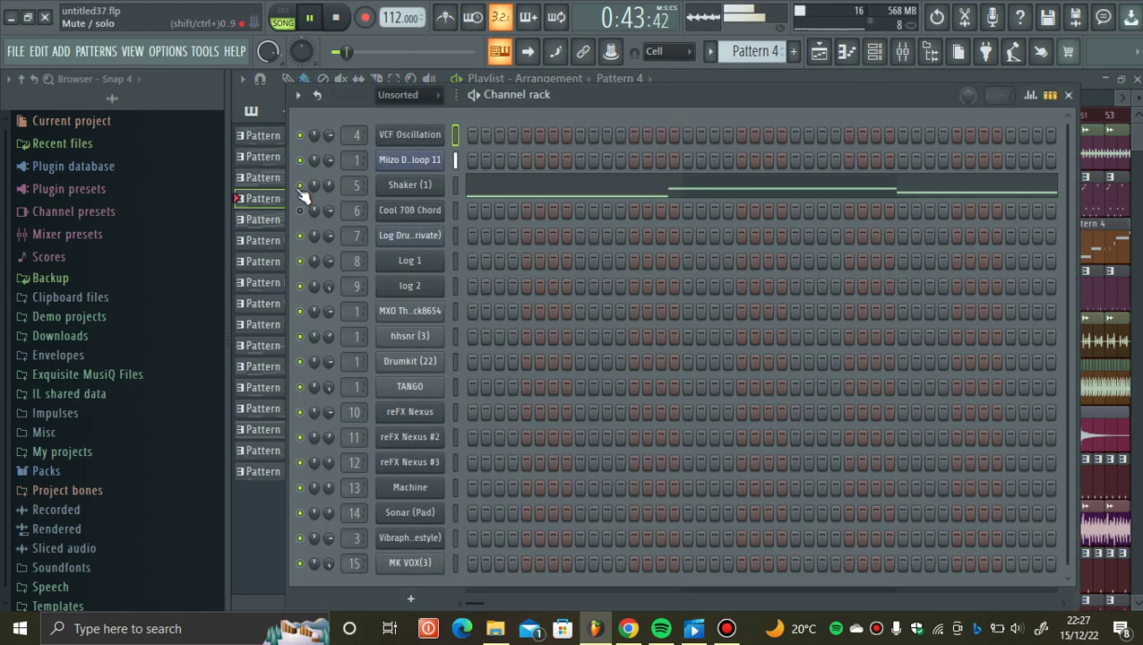
scroll(761, 53, "up", 1)
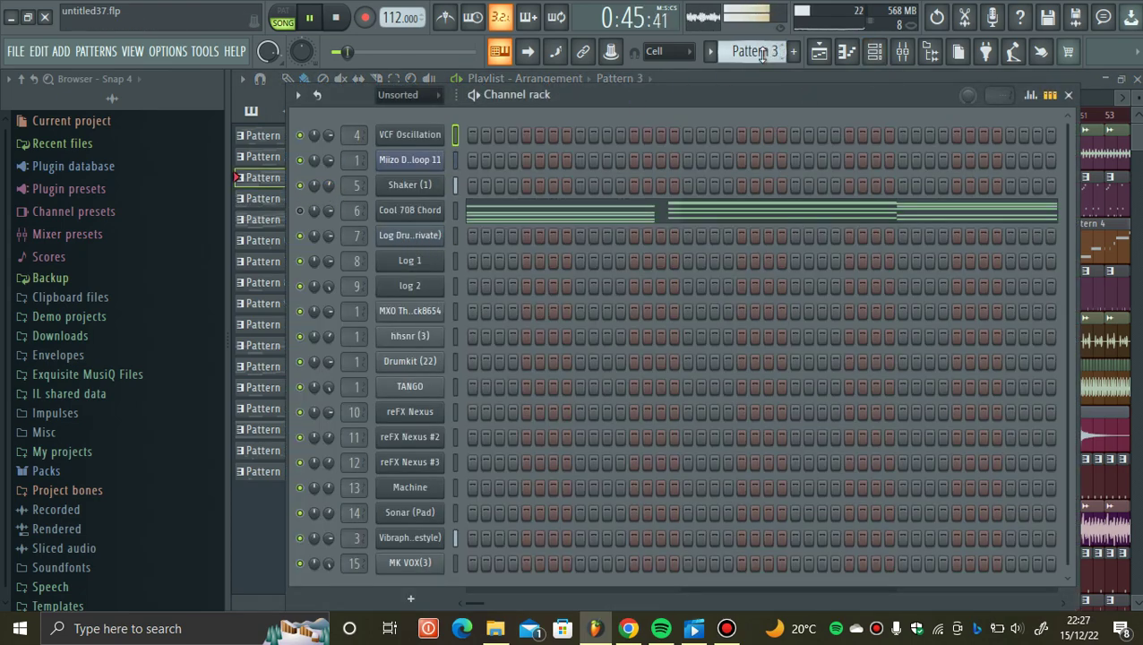
scroll(761, 53, "up", 1)
scroll(761, 54, "down", 1)
scroll(762, 54, "down", 2)
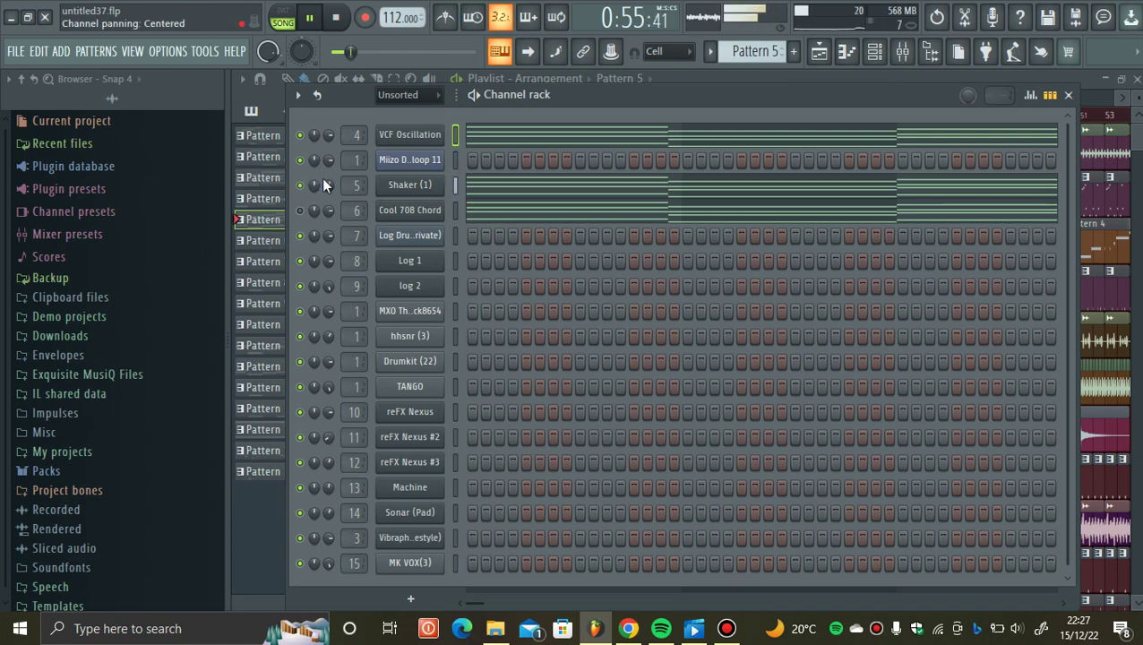
- Select Pattern 16 and survey the following bars of the arrangement in the playlist
left_click(269, 450)
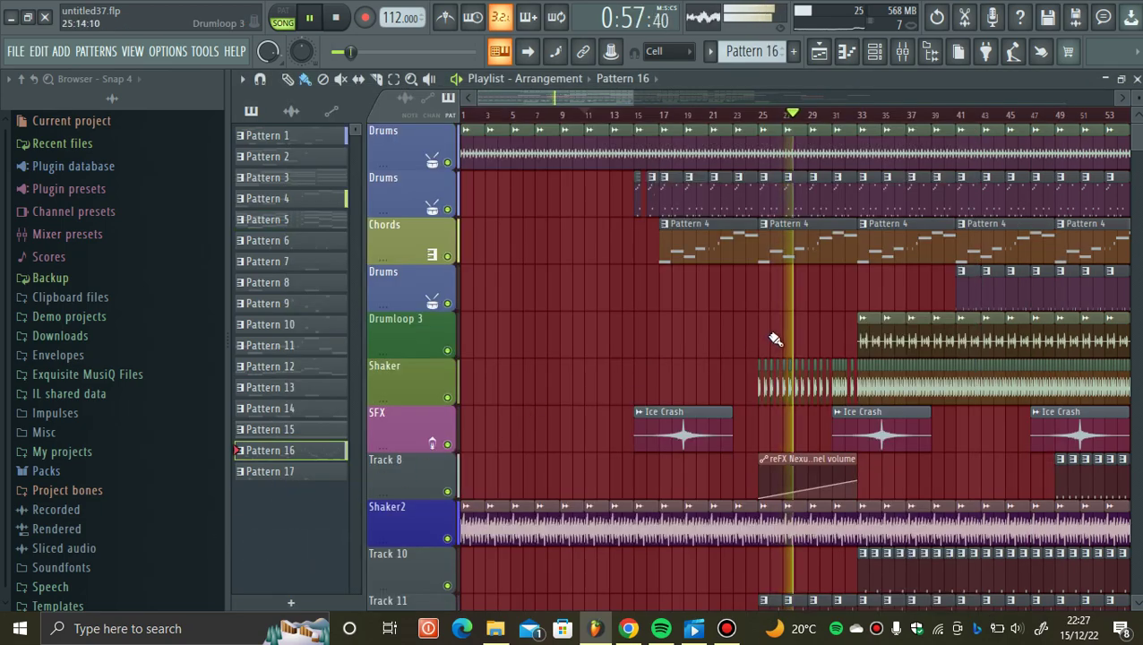
scroll(614, 107, "right", 10)
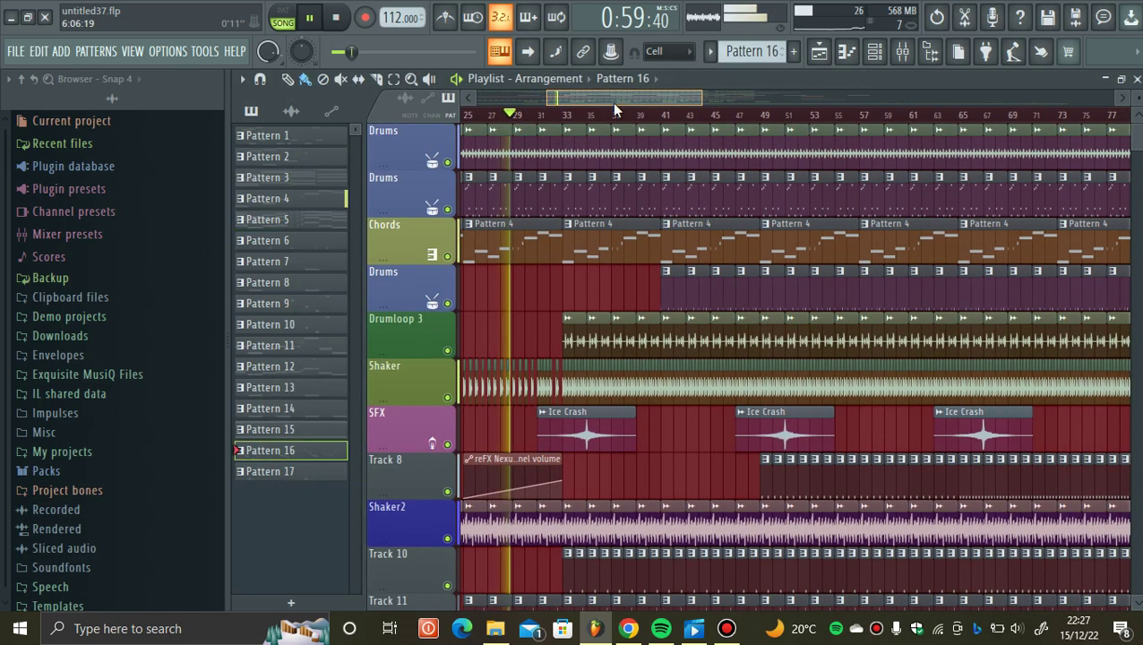
scroll(661, 114, "left", 5)
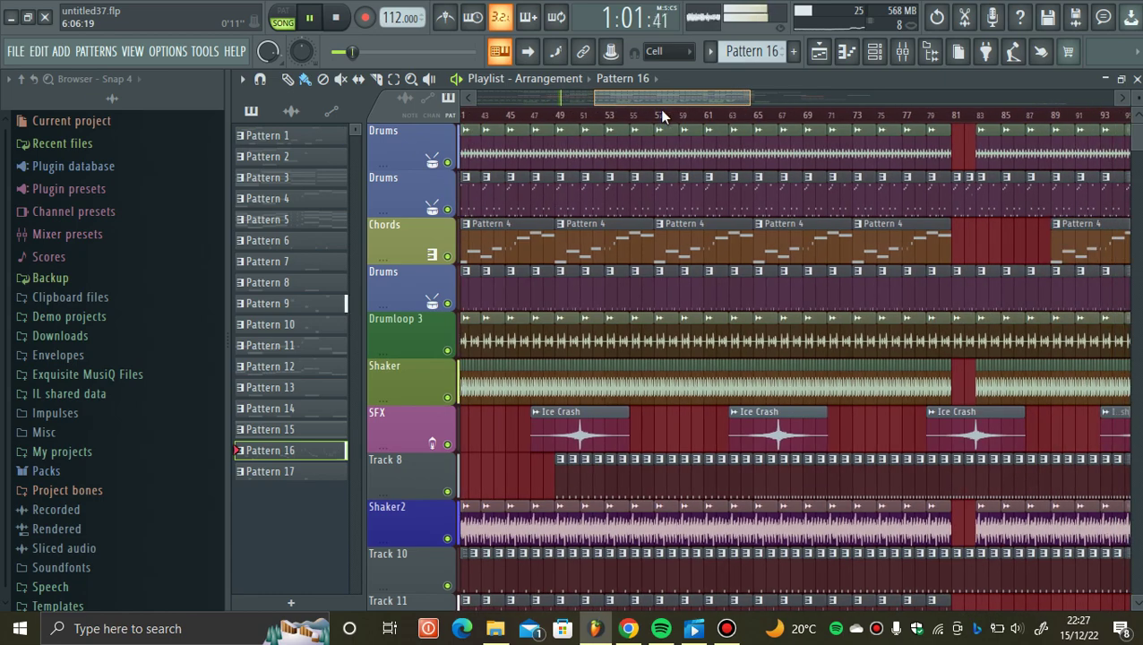
scroll(641, 377, "down", 3)
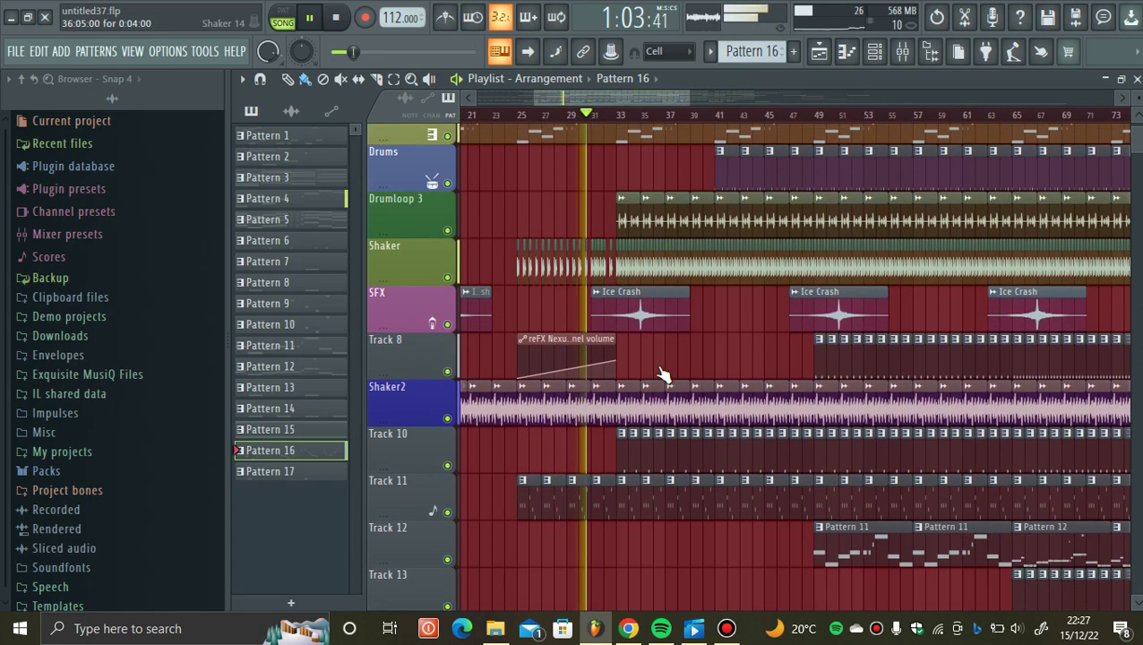
- Select Pattern 5 and look over all arranged tracks across the full length of the song
left_click(322, 224)
scroll(740, 434, "down", 11)
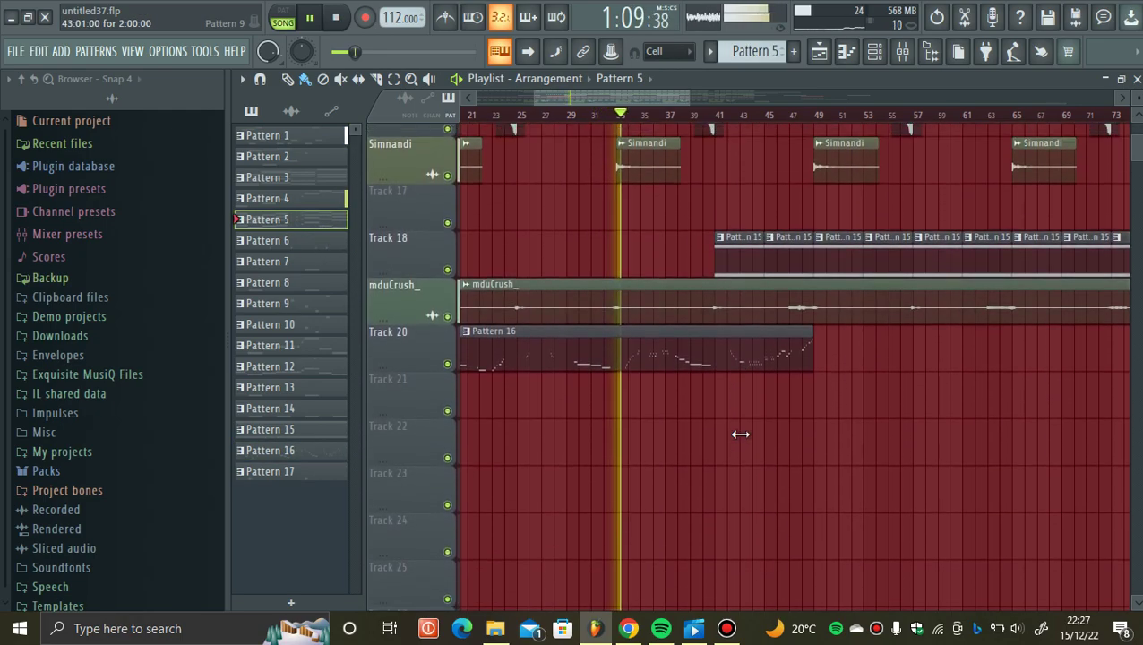
scroll(739, 435, "up", 15)
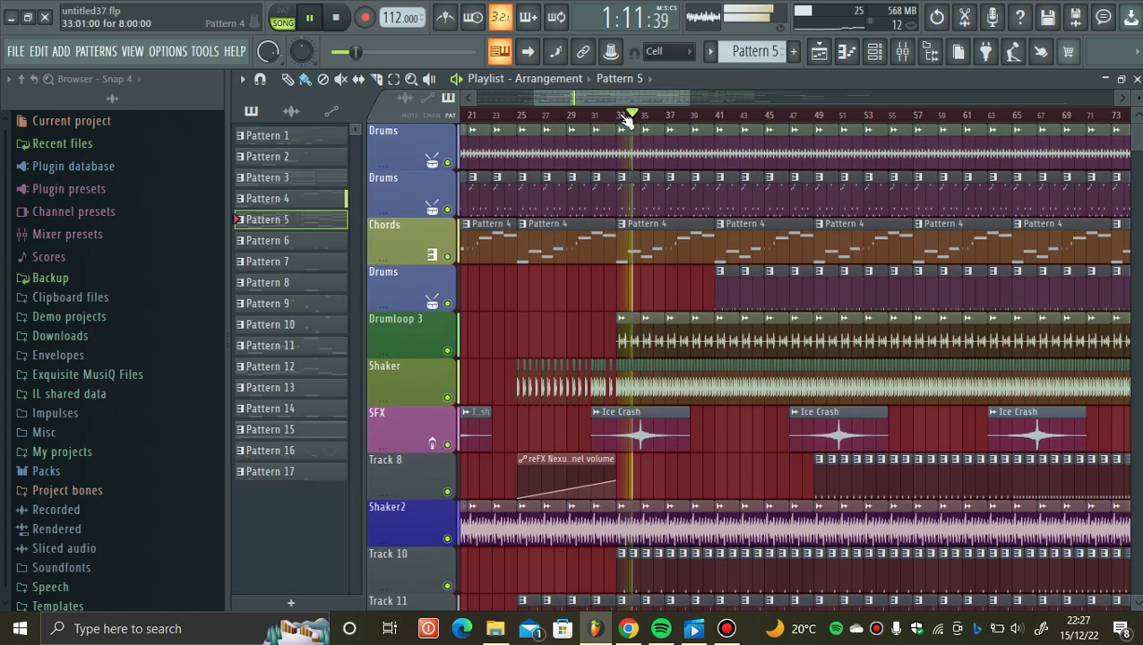
scroll(656, 117, "down", 6)
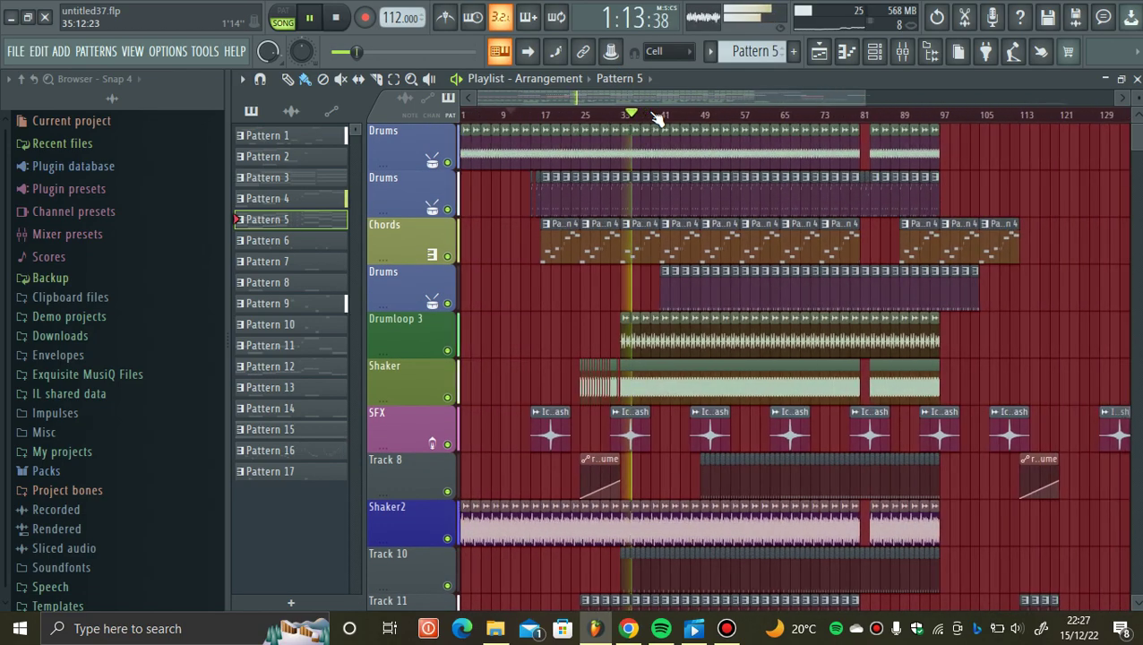
scroll(736, 150, "down", 5)
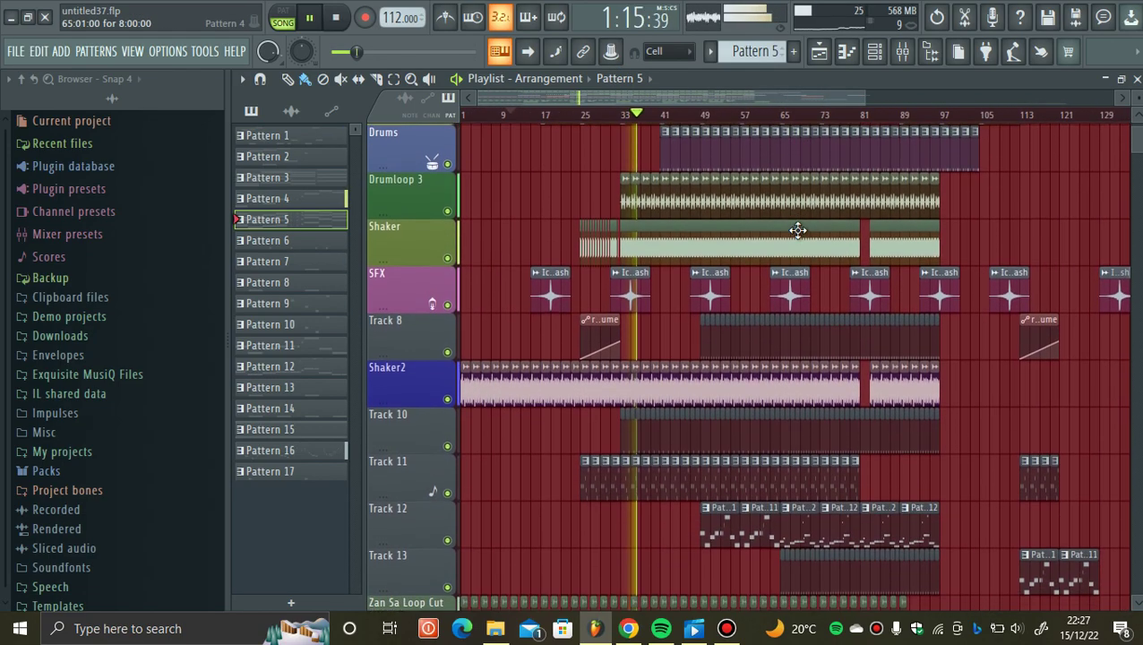
- Run Select in playlist on Pattern 5 and look for its clips among the upper tracks
right_click(324, 221)
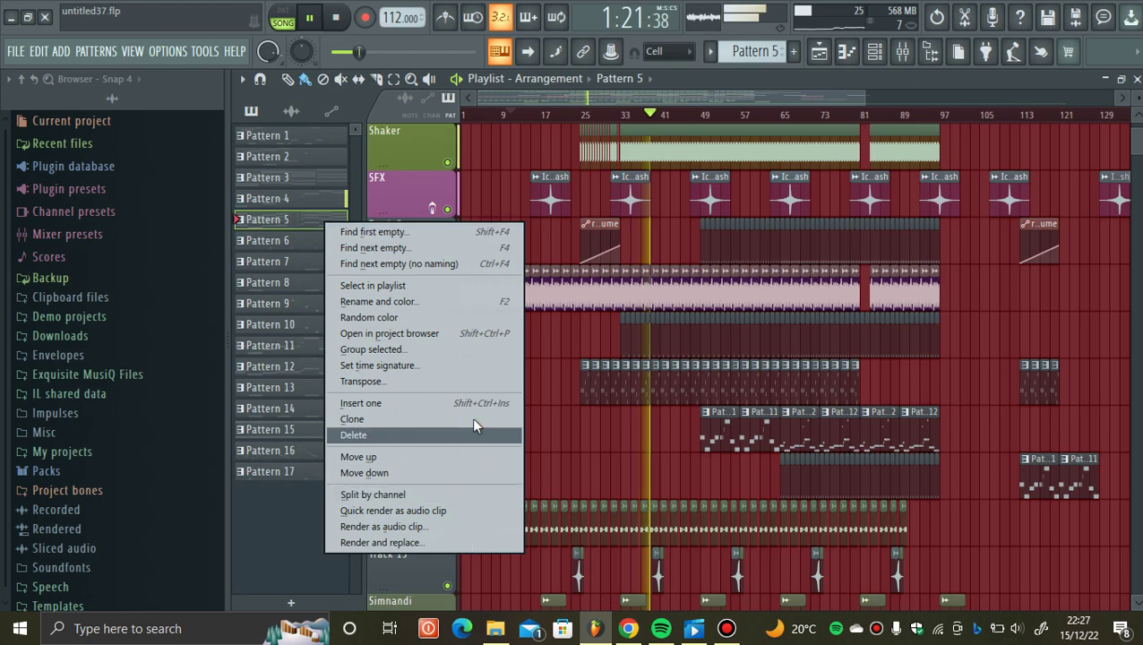
left_click(471, 285)
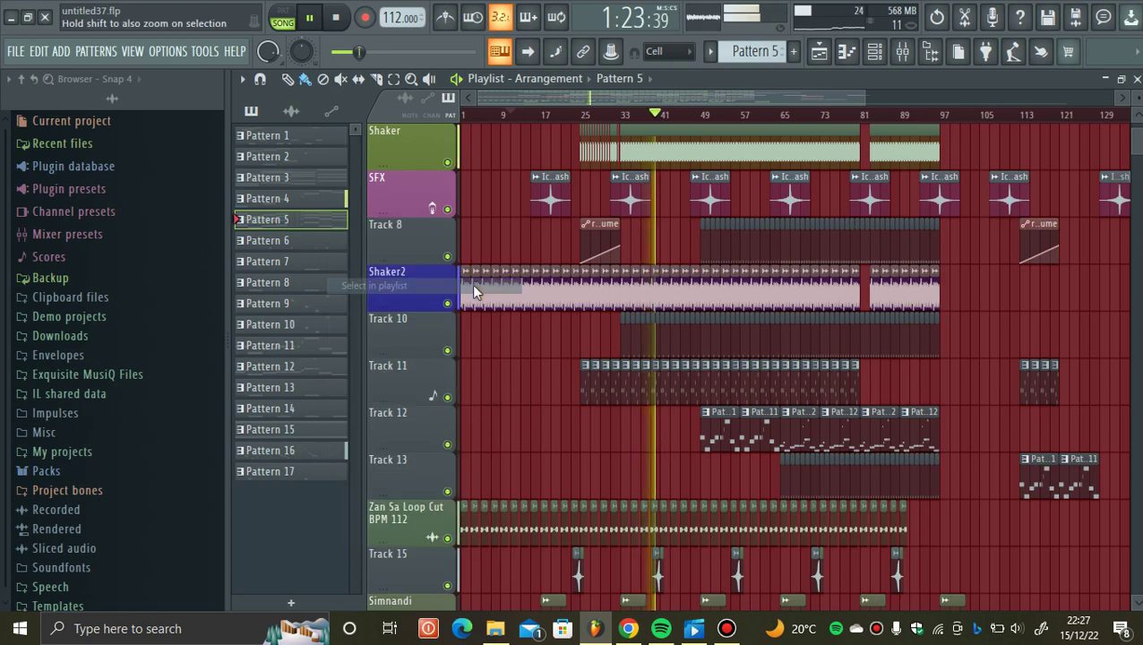
scroll(529, 234, "up", 2)
scroll(529, 234, "up", 3)
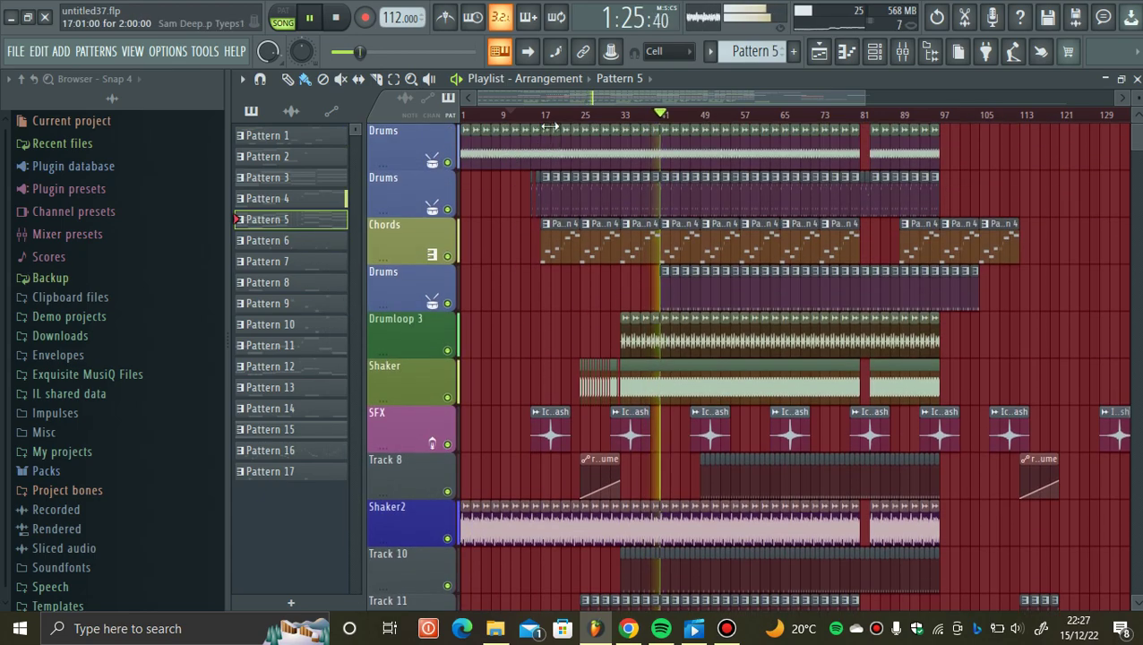
- View the arrangement through to its end and set the system speaker volume to 26
scroll(572, 120, "down", 3)
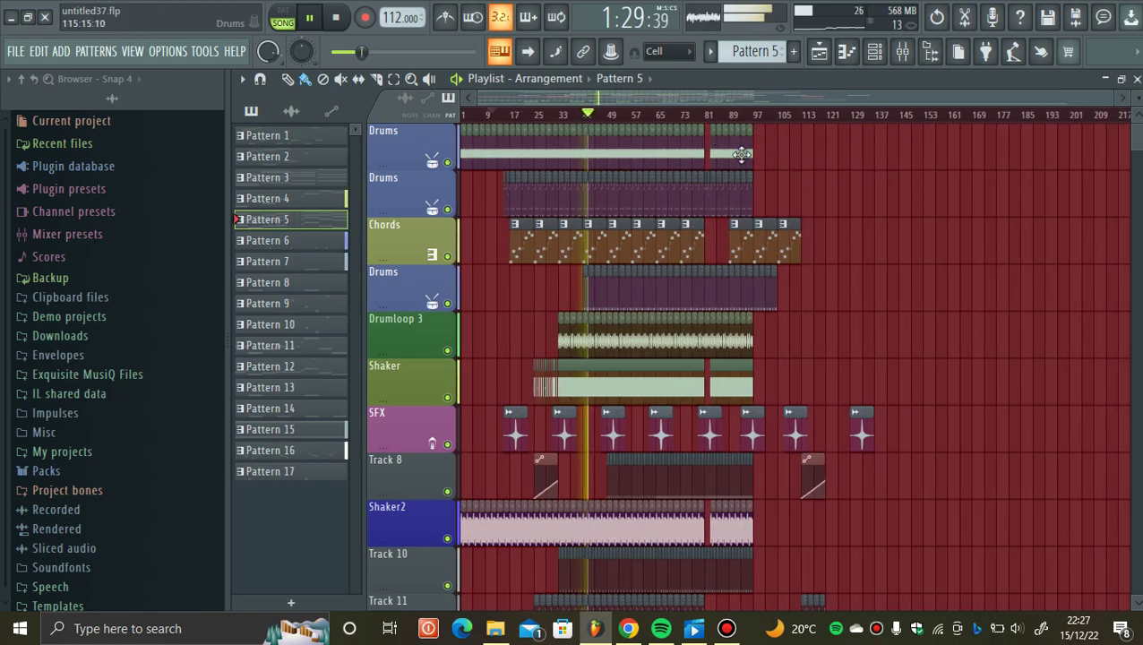
scroll(636, 124, "up", 3)
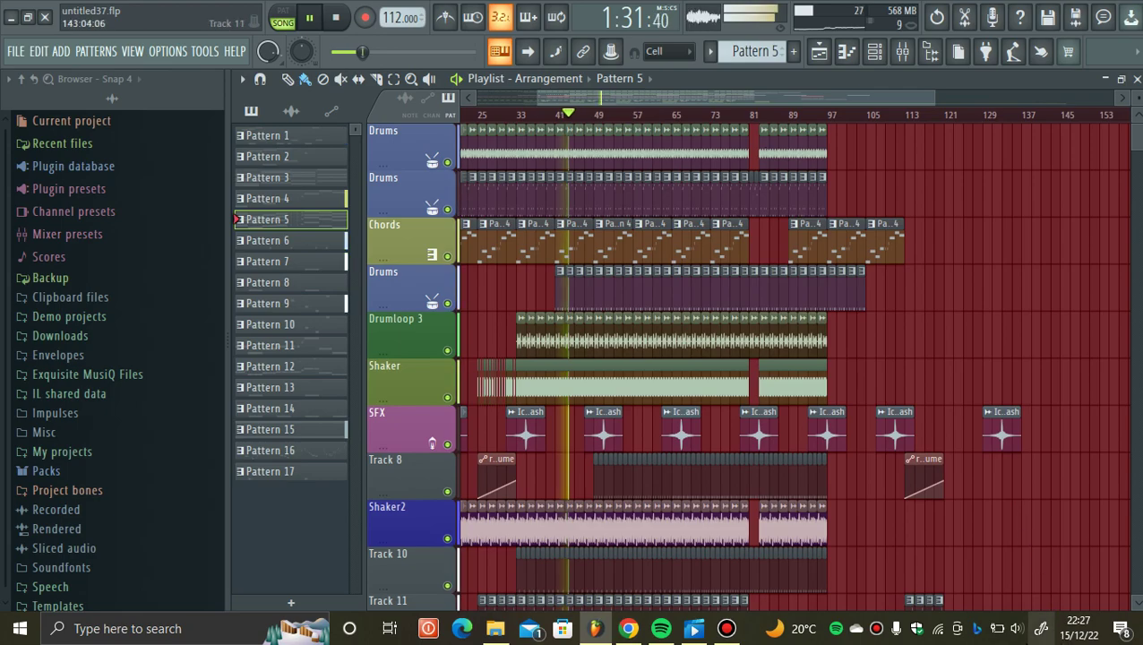
left_click(1016, 628)
left_click(952, 589)
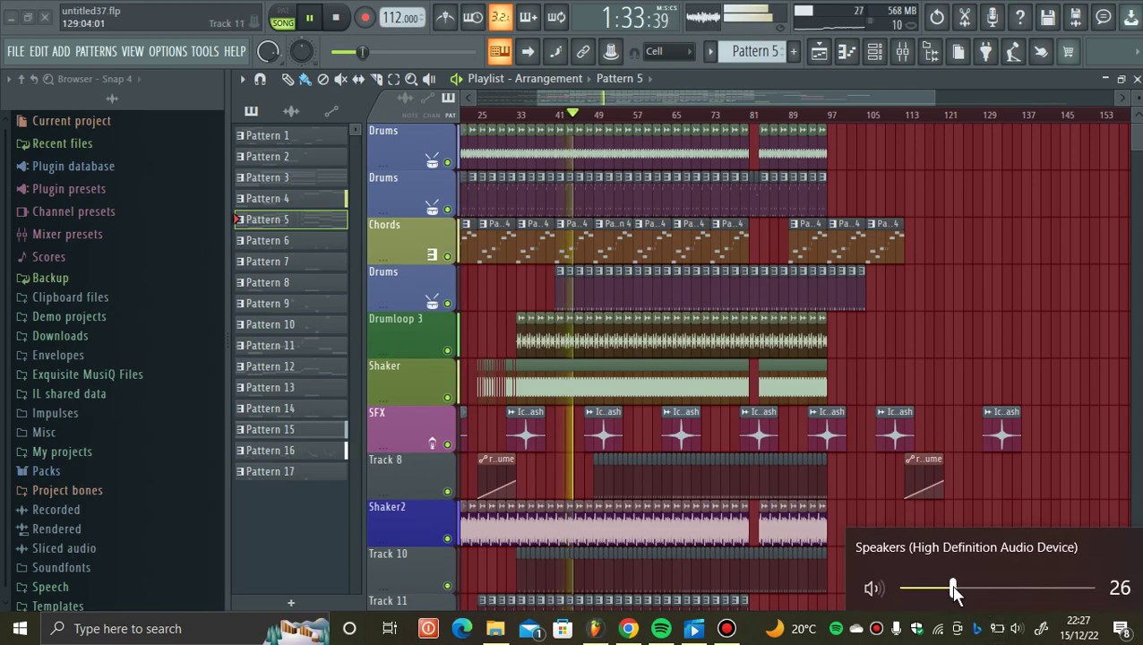
- Open the Pattern 16 clip on Track 20, examine its Vibraphone notes in the piano roll, and close it
scroll(956, 302, "down", 2)
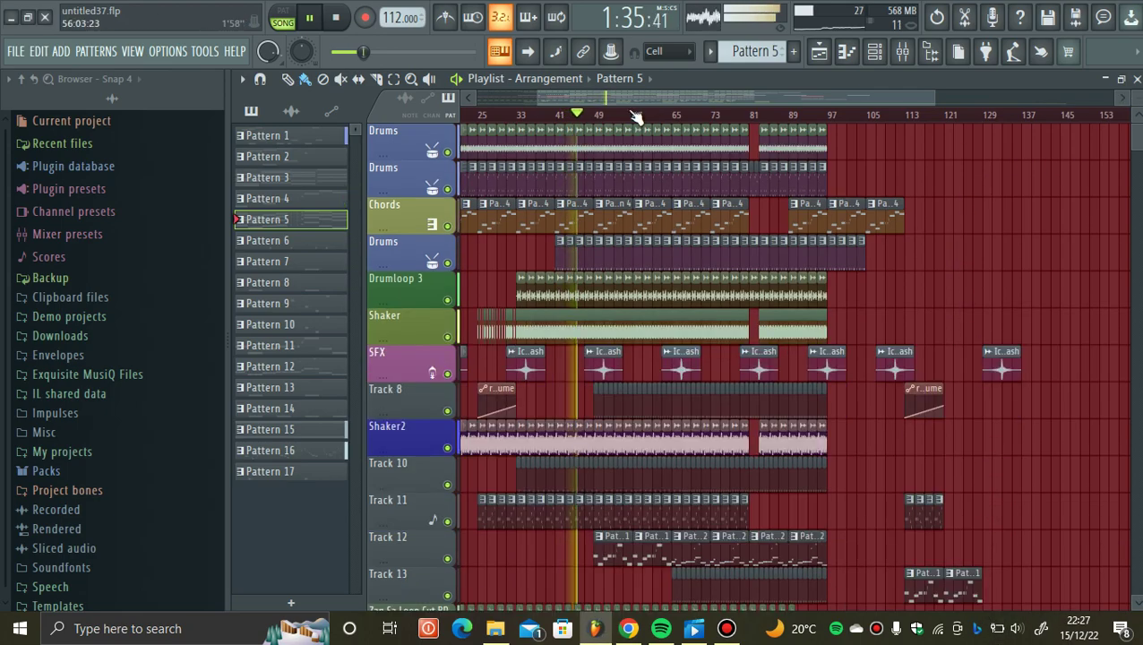
scroll(959, 183, "down", 7)
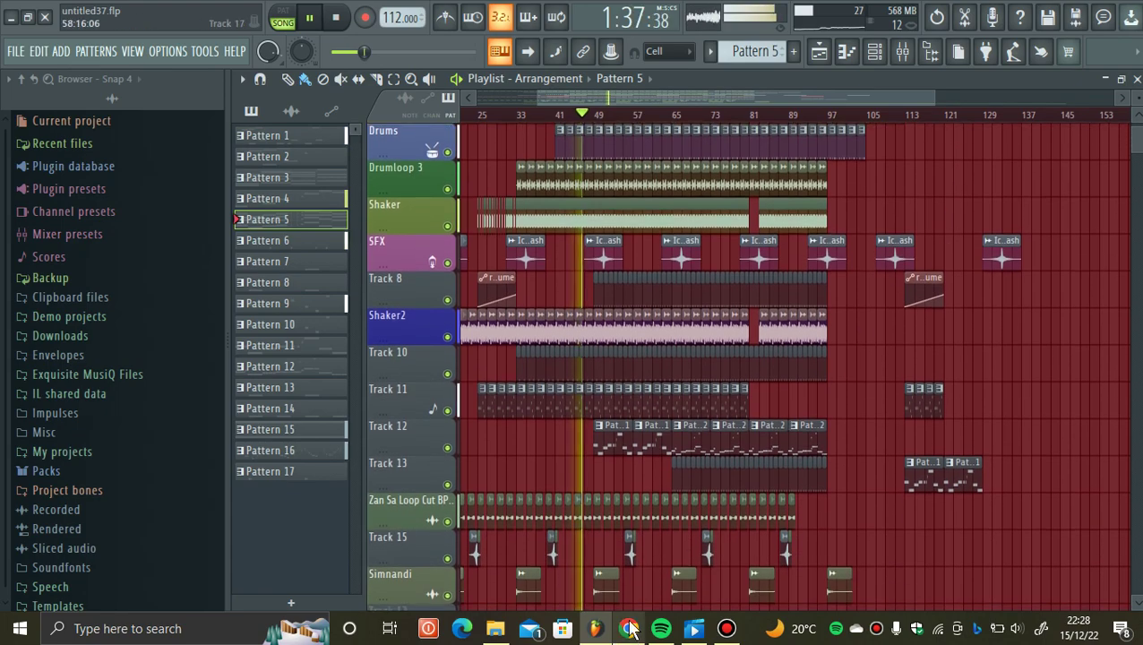
double_click(502, 590)
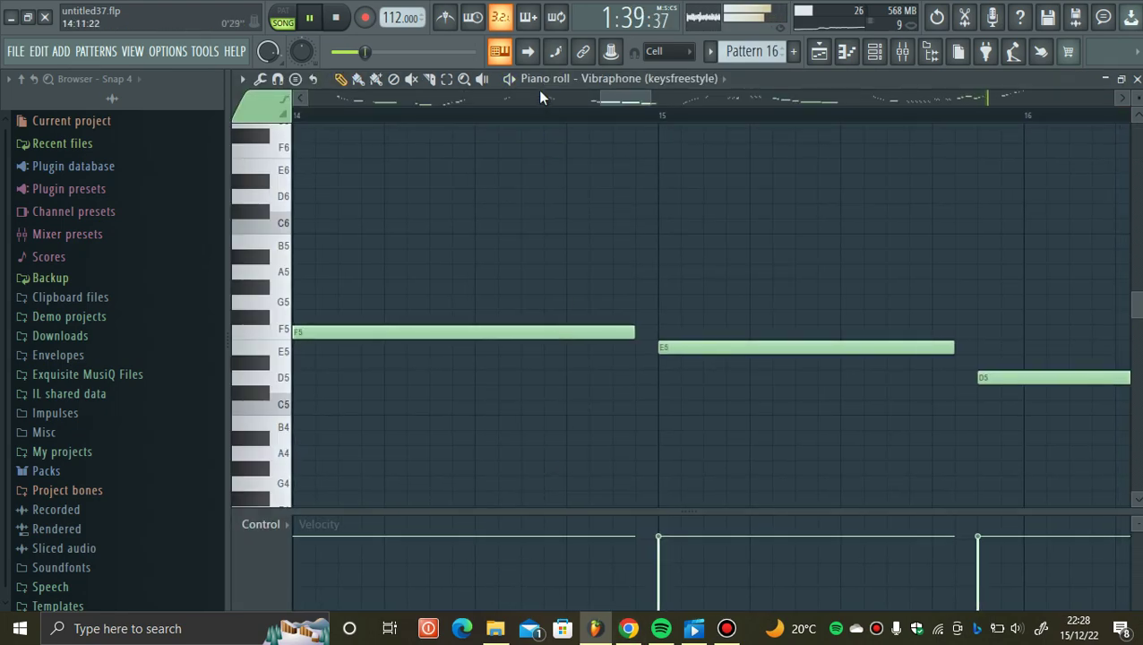
scroll(567, 119, "down", 3)
scroll(987, 306, "down", 2, "ctrl")
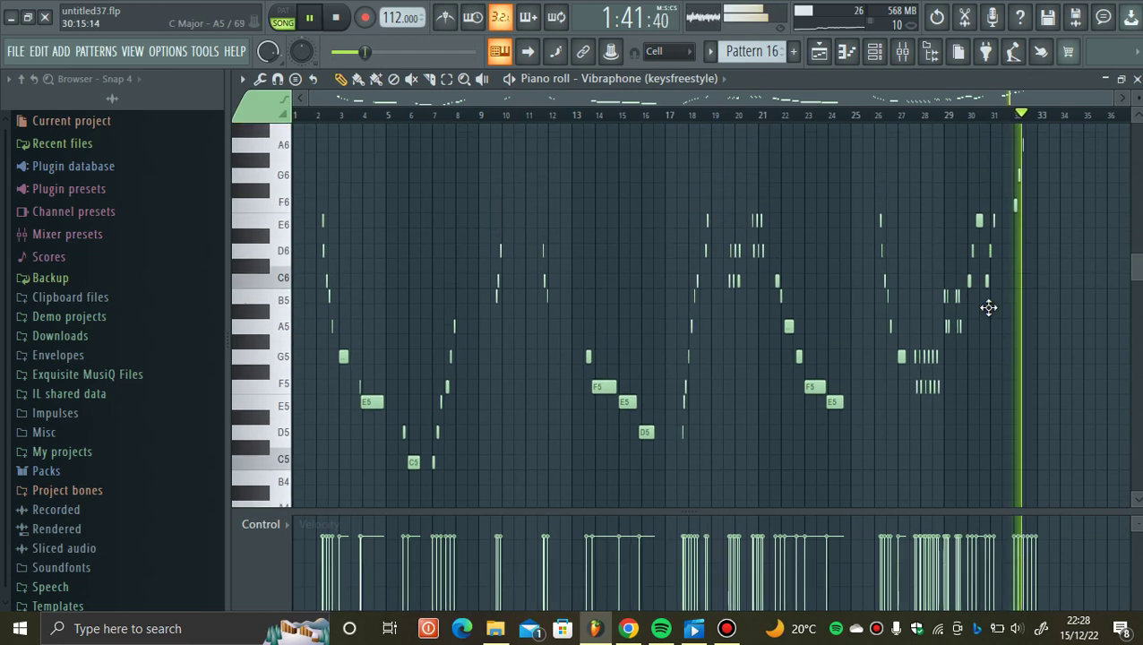
scroll(996, 314, "up", 3)
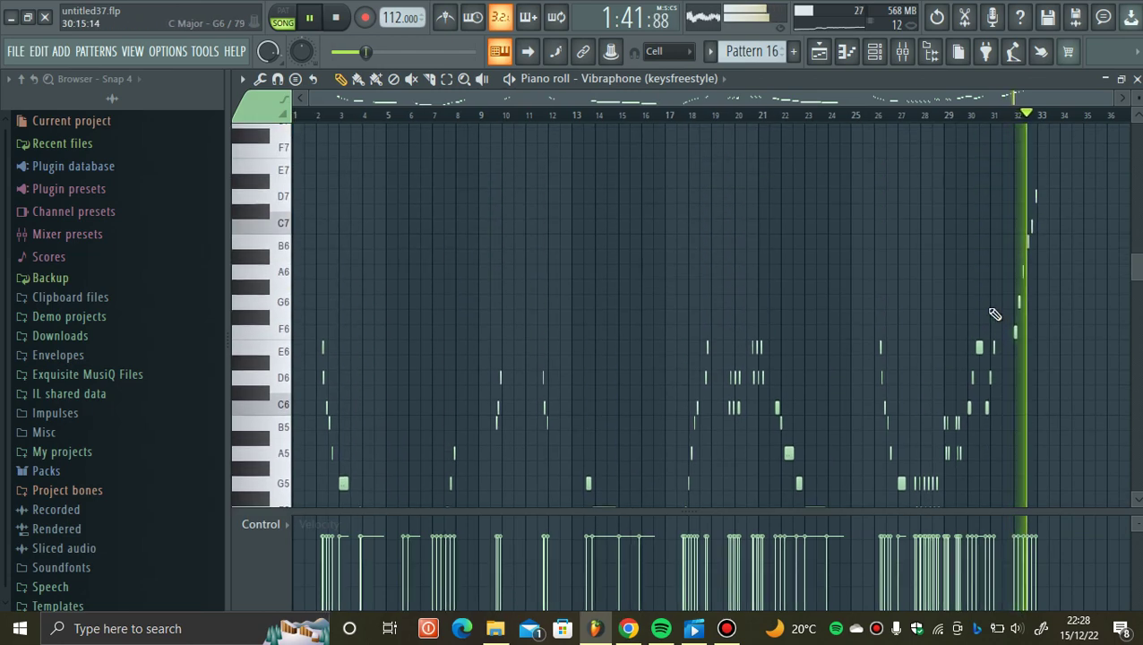
left_click(1137, 78)
- Check the Vibraphone channel's preset in the Purity plugin and return to the playlist
left_click(421, 541)
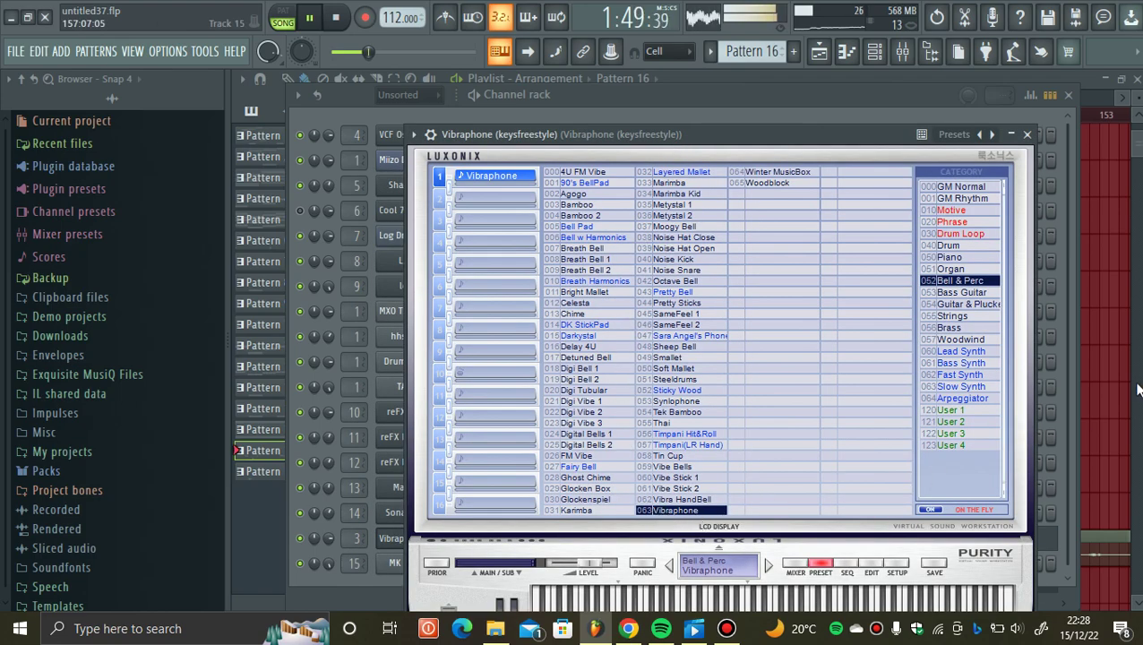
left_click(1136, 389)
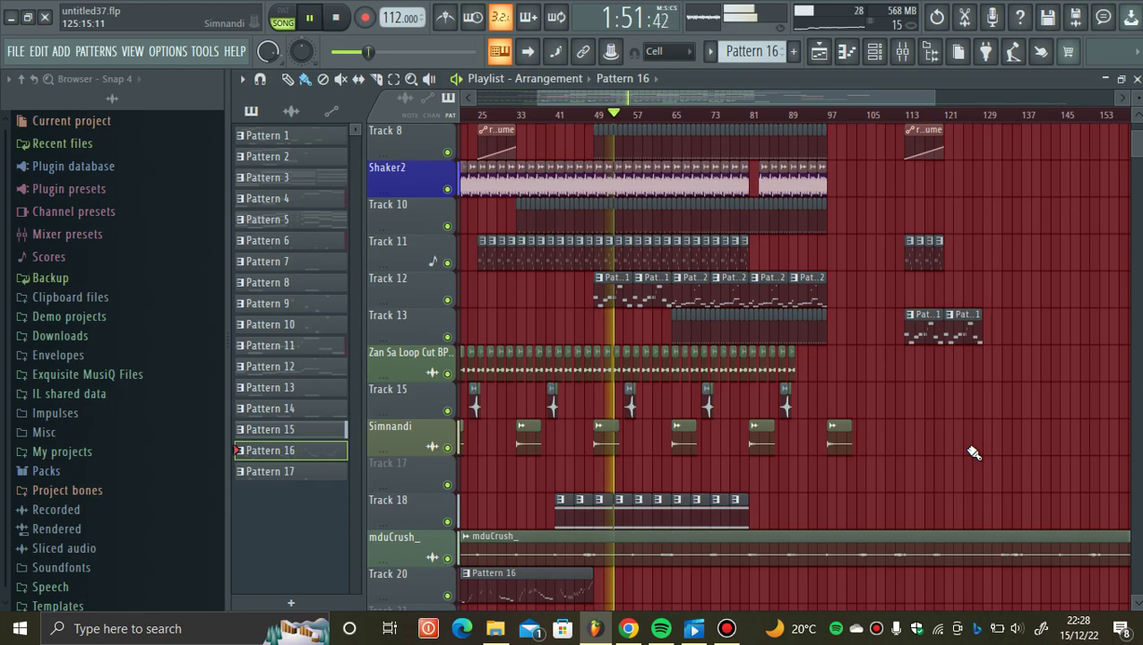
left_click(726, 628)
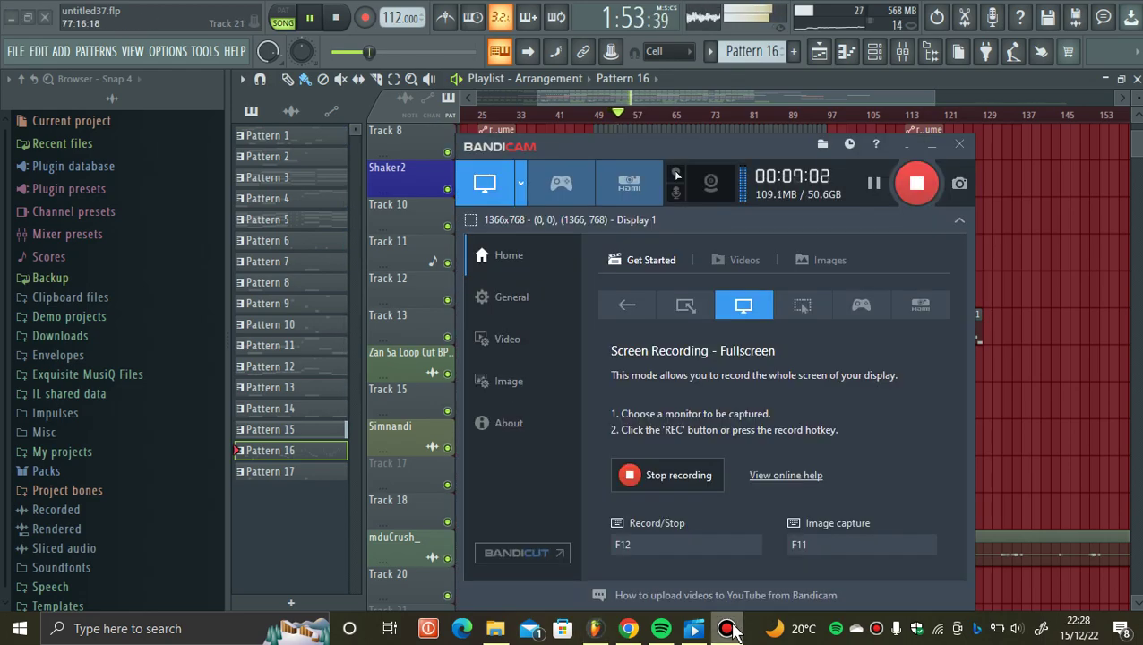
left_click(730, 629)
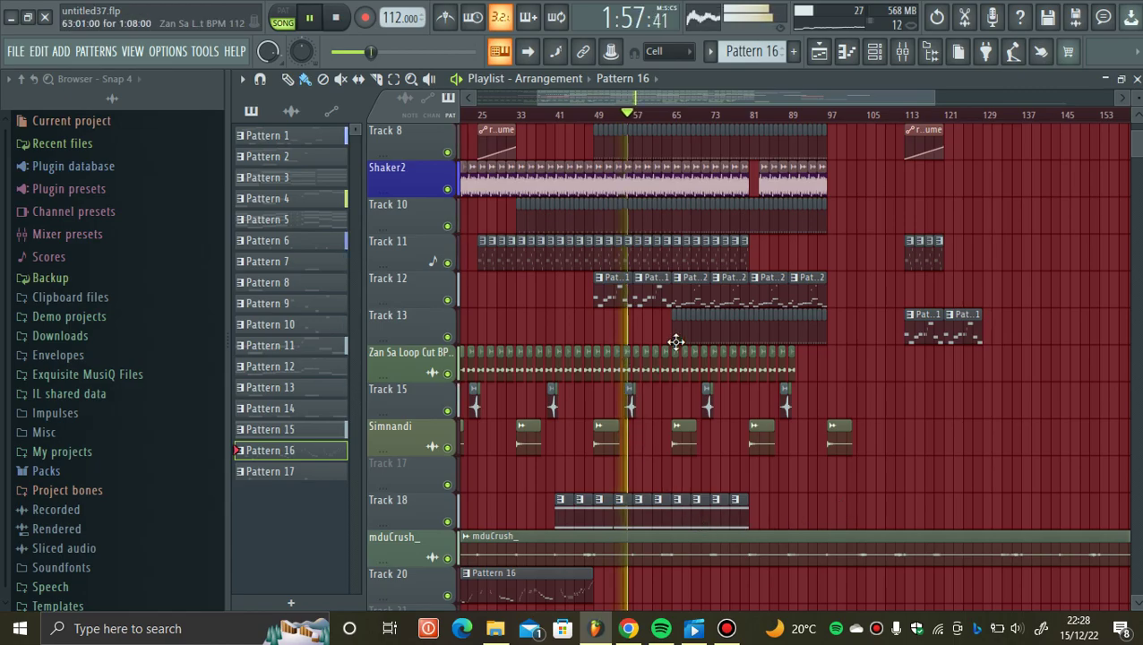
scroll(638, 110, "up", 6)
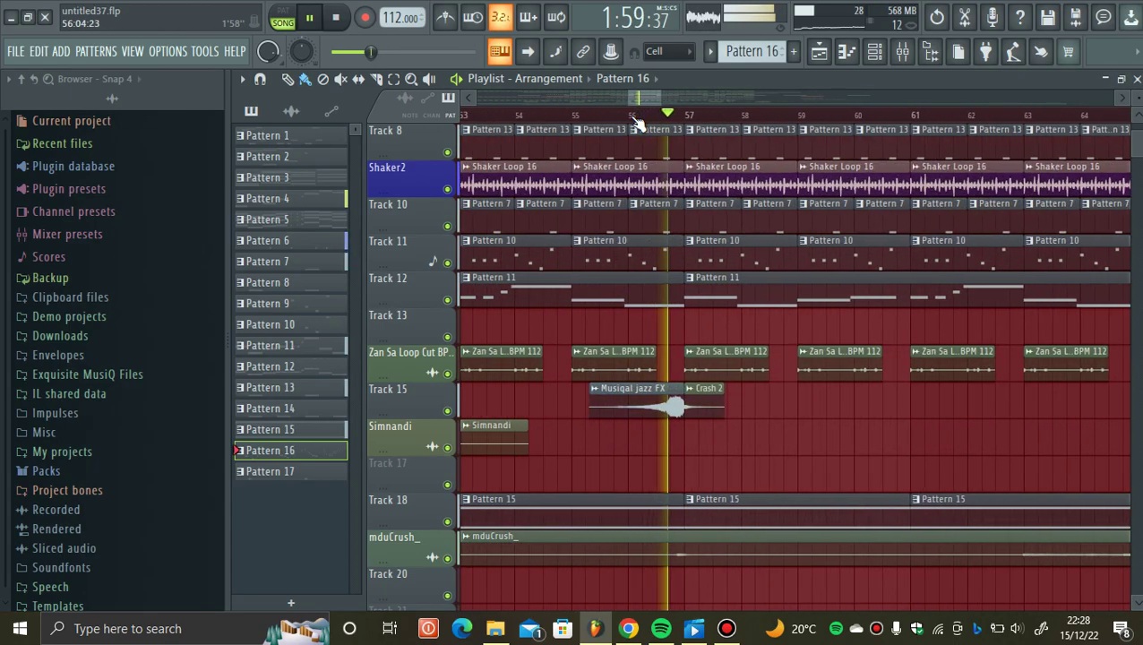
scroll(639, 116, "down", 6)
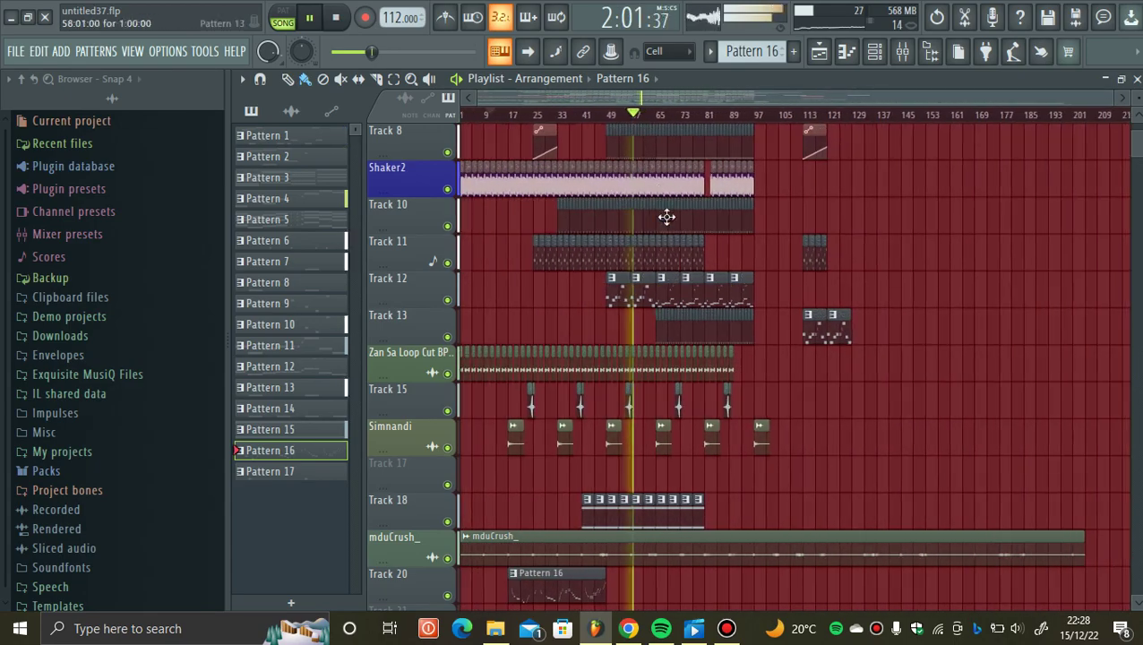
- Step through the patterns from Pattern 16 down to Pattern 3 in the channel rack, ending on Pattern 4, and close the rack
scroll(673, 233, "up", 3)
scroll(753, 311, "up", 4)
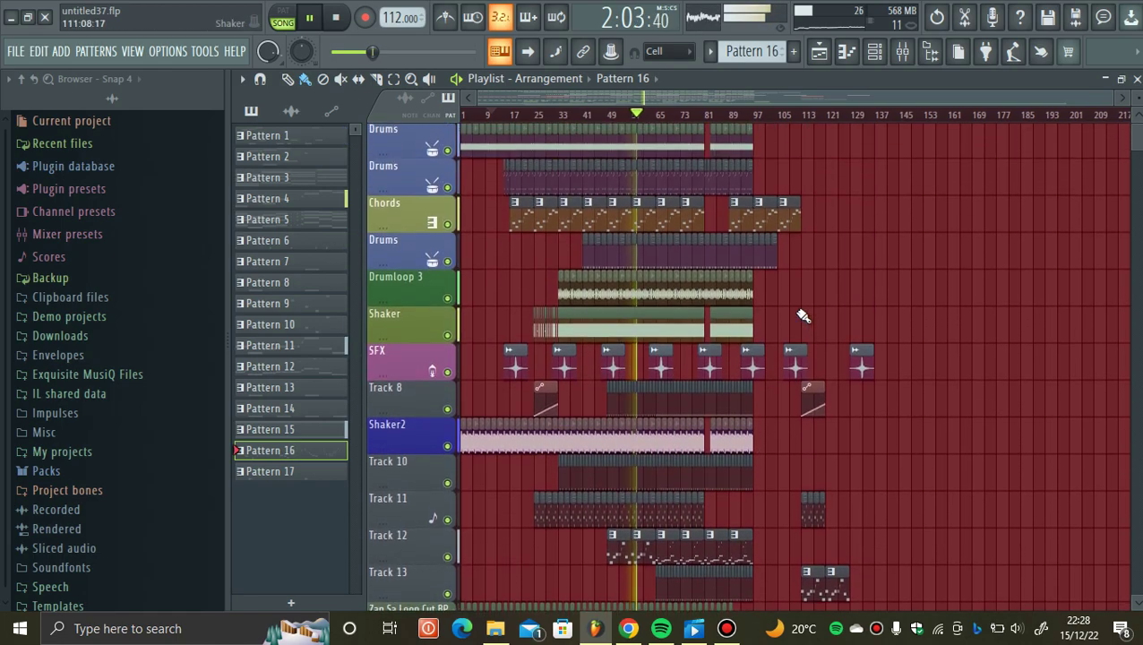
left_click(874, 51)
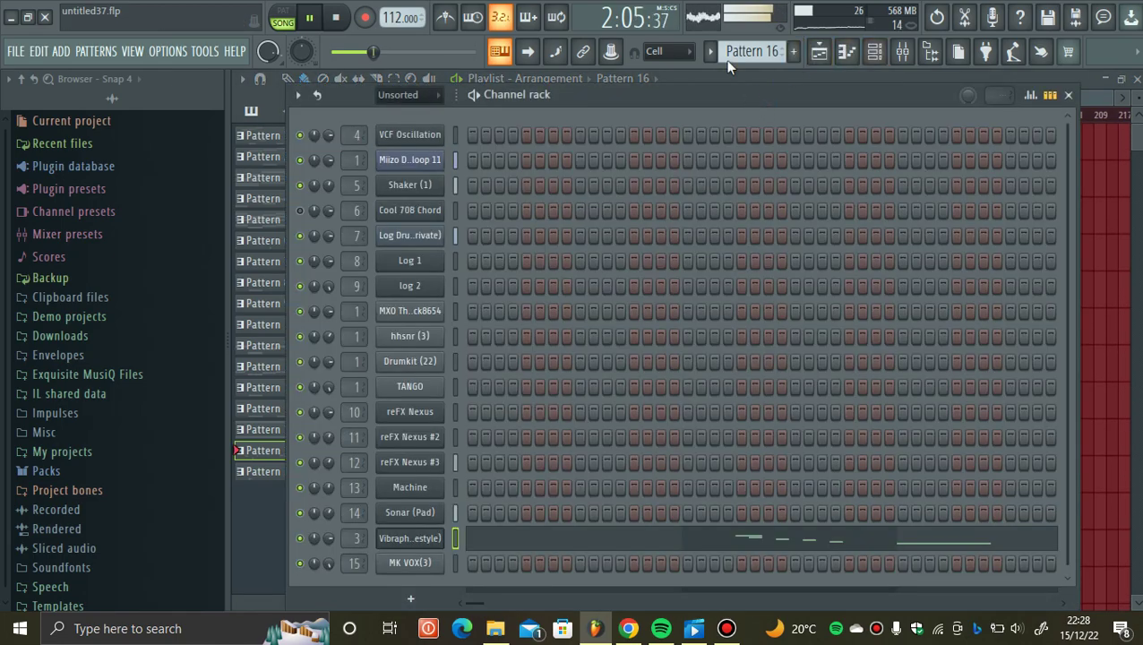
scroll(736, 52, "down", 2)
scroll(737, 52, "down", 6)
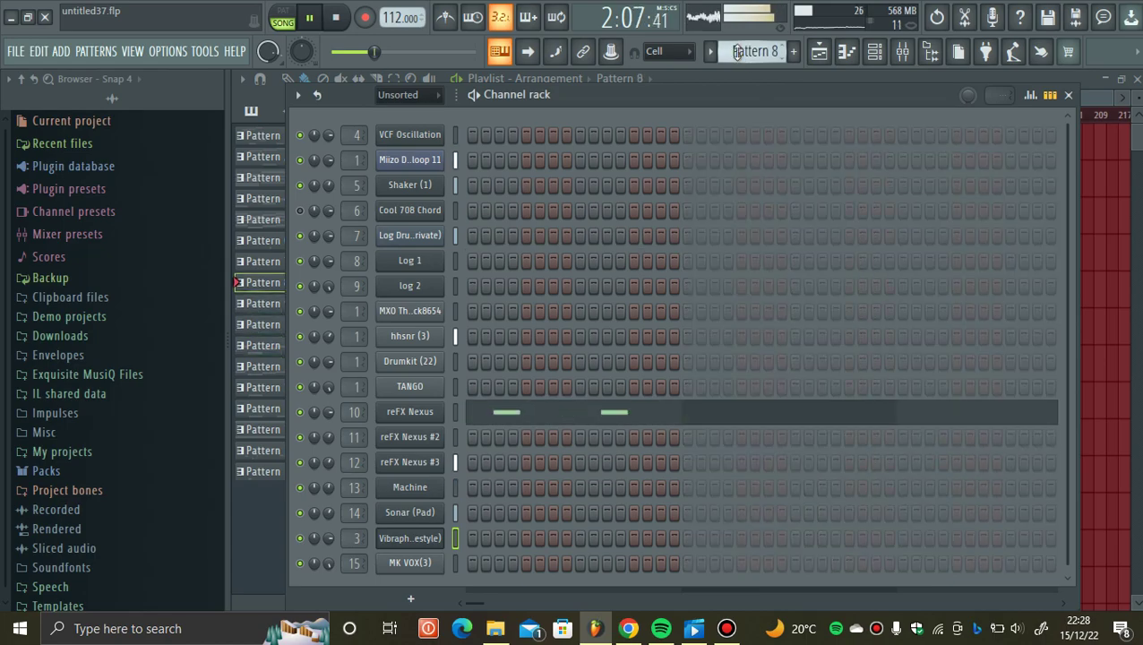
scroll(736, 52, "down", 2)
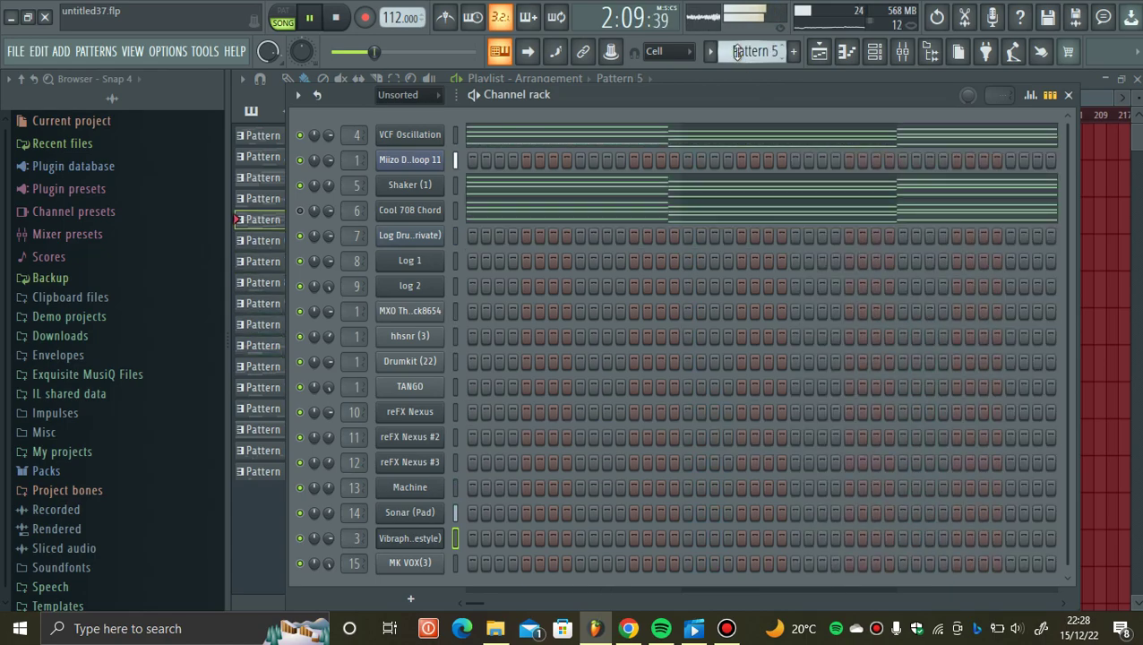
scroll(736, 52, "down", 1)
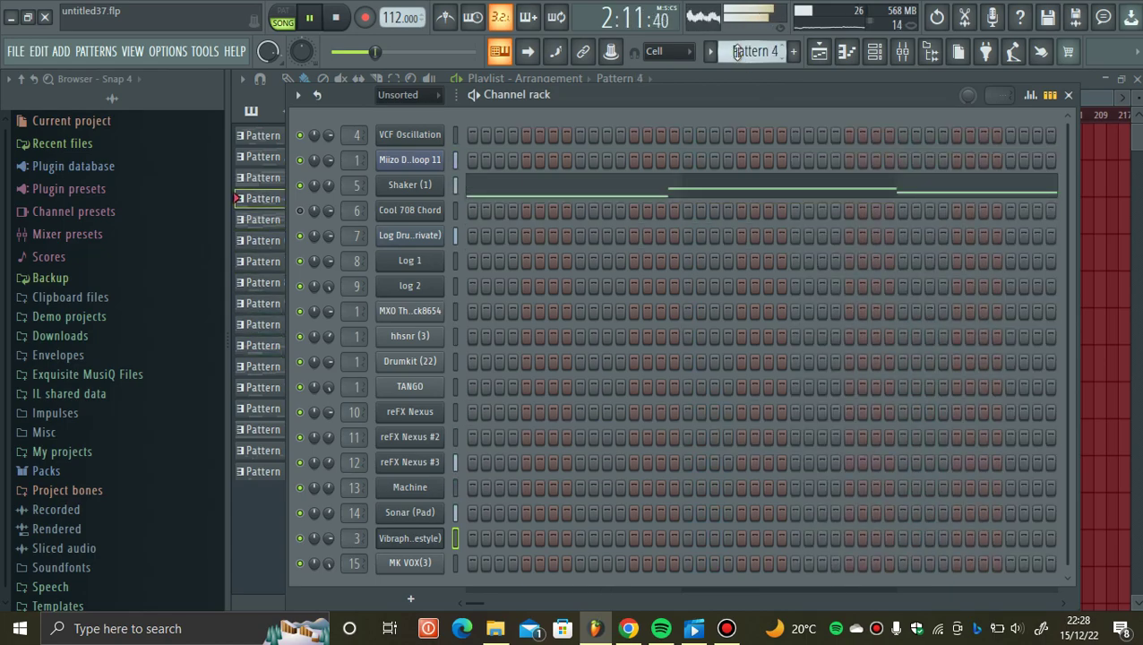
scroll(736, 52, "down", 1)
scroll(736, 52, "down", 1)
scroll(736, 52, "up", 1)
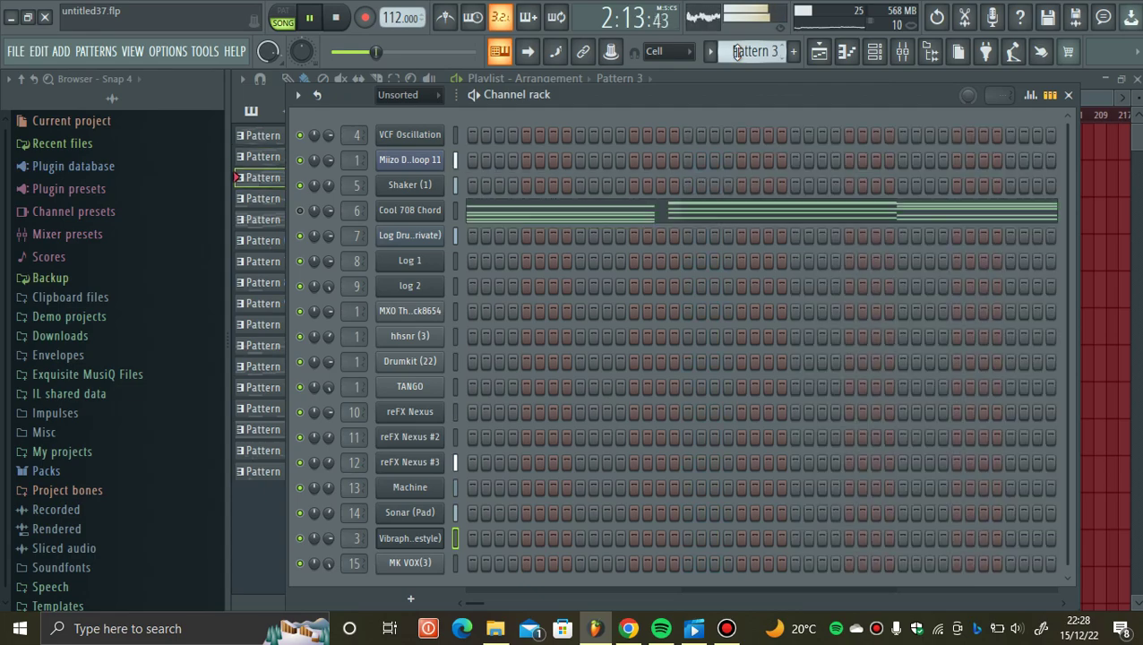
scroll(736, 52, "up", 1)
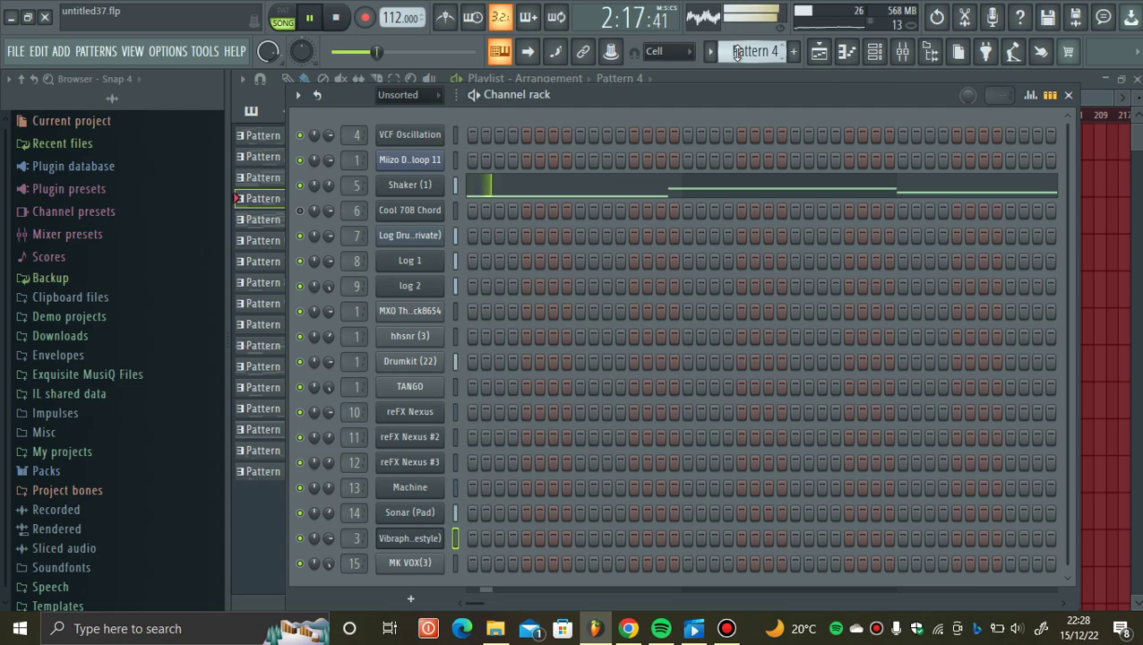
left_click(1091, 181)
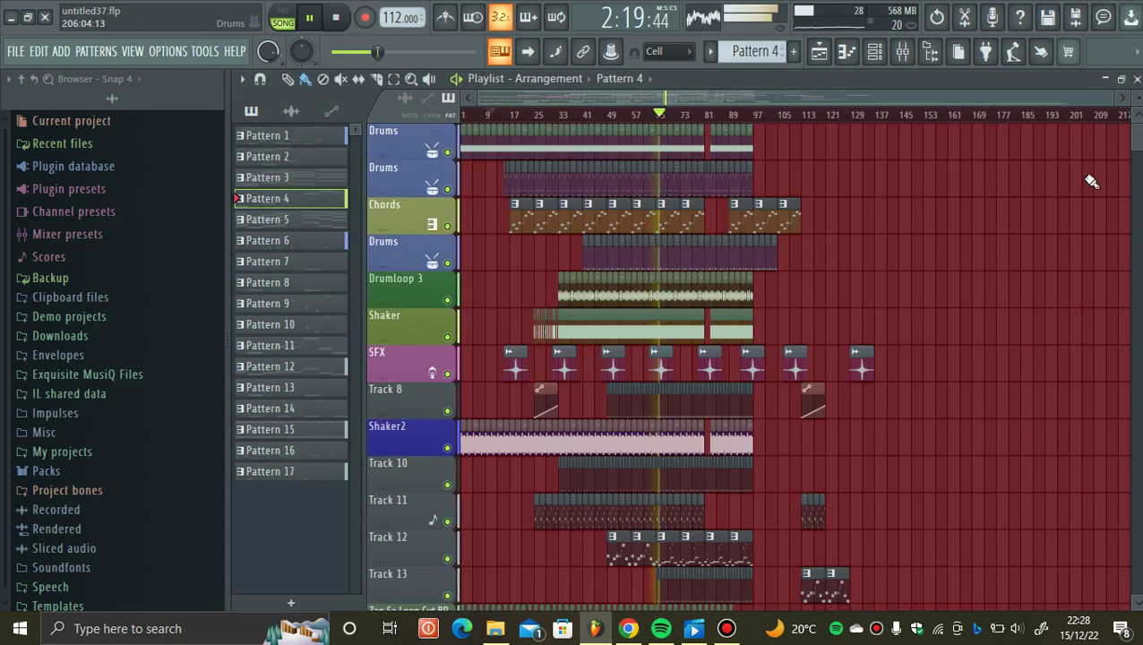
- List the project's audio clips in the picker and choose Shaker loop 2 as the clip to place
scroll(1039, 209, "down", 1)
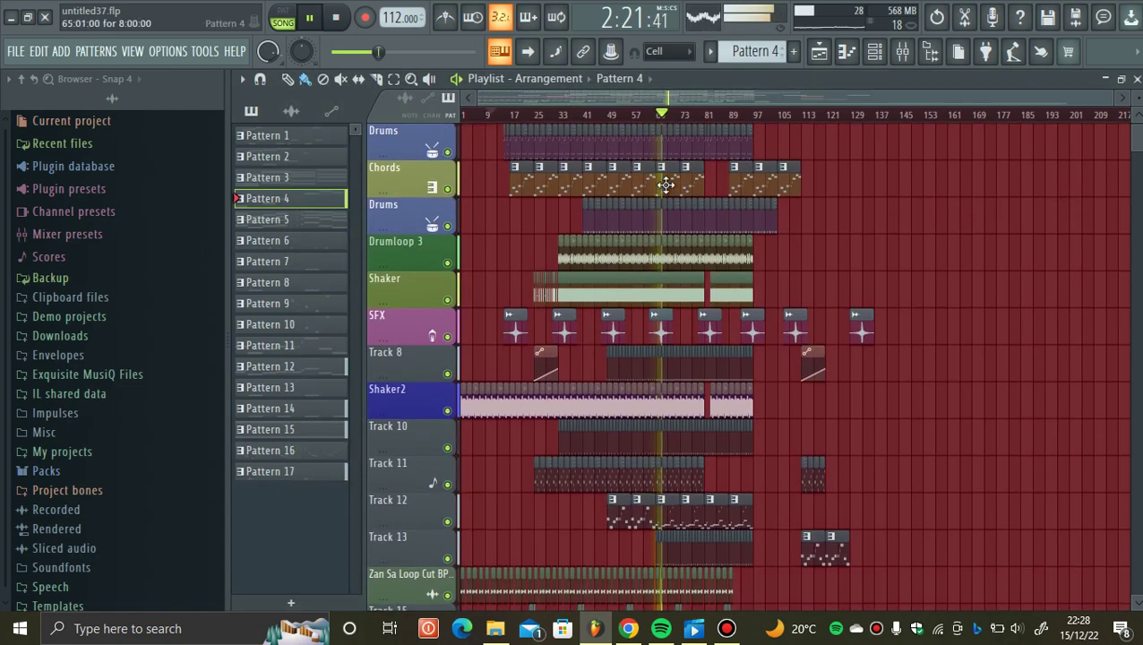
scroll(939, 211, "down", 3)
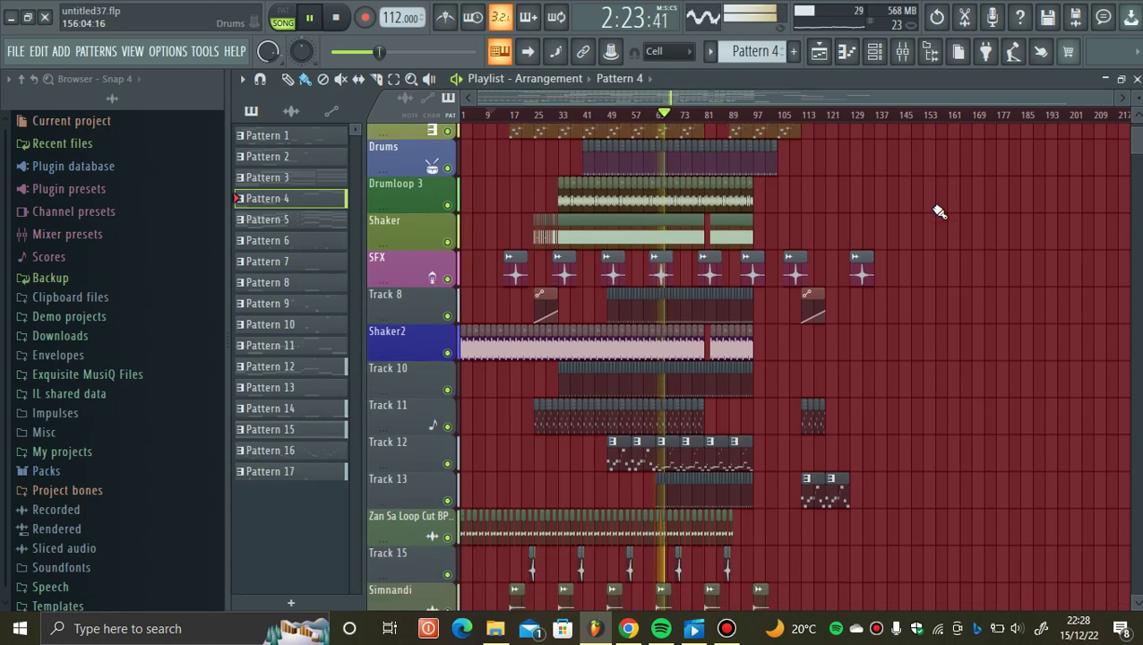
left_click(303, 110)
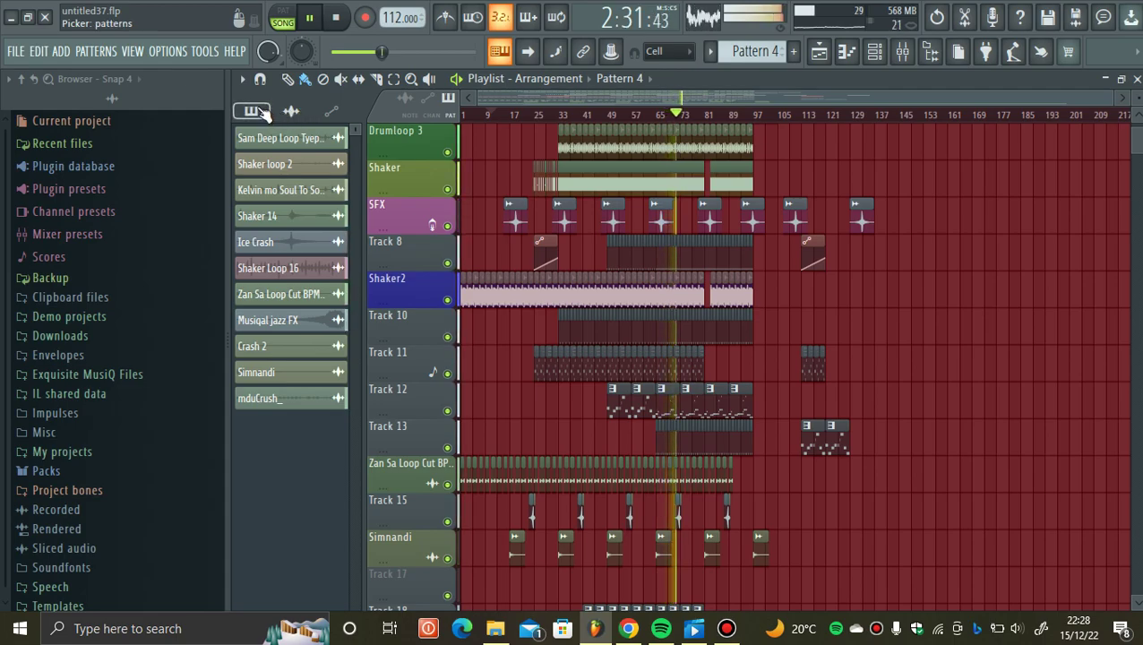
scroll(489, 222, "up", 4)
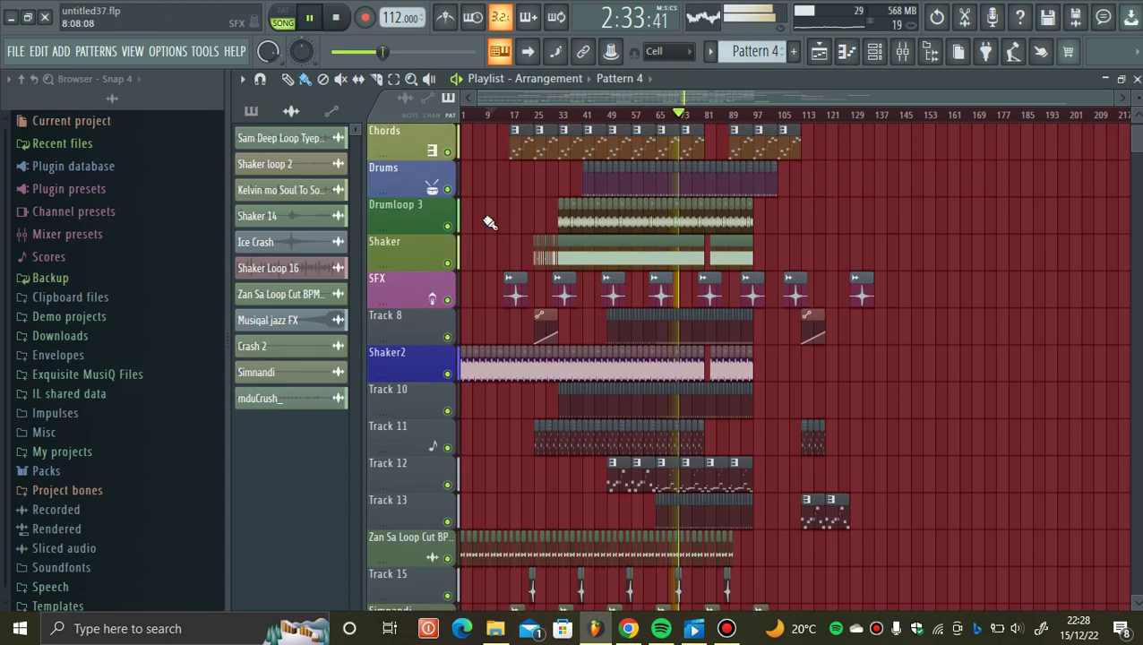
left_click(266, 163)
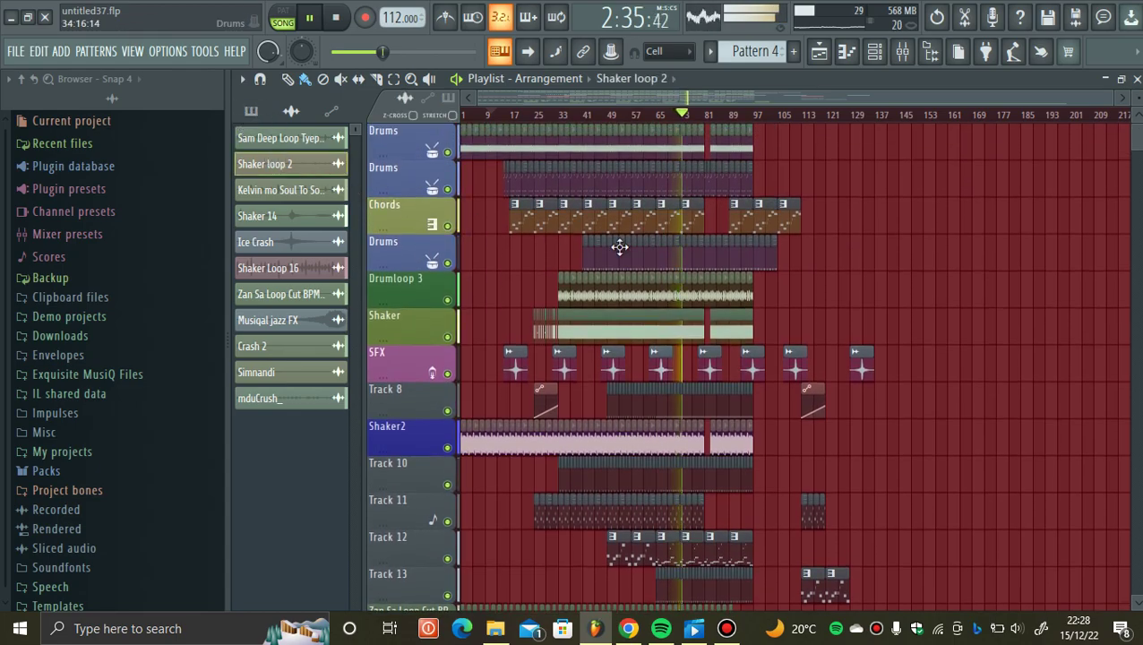
- Try painting Shaker loop 2 clips along Track 17 from bar 77 to about bar 93, and mute the track
scroll(703, 457, "down", 7)
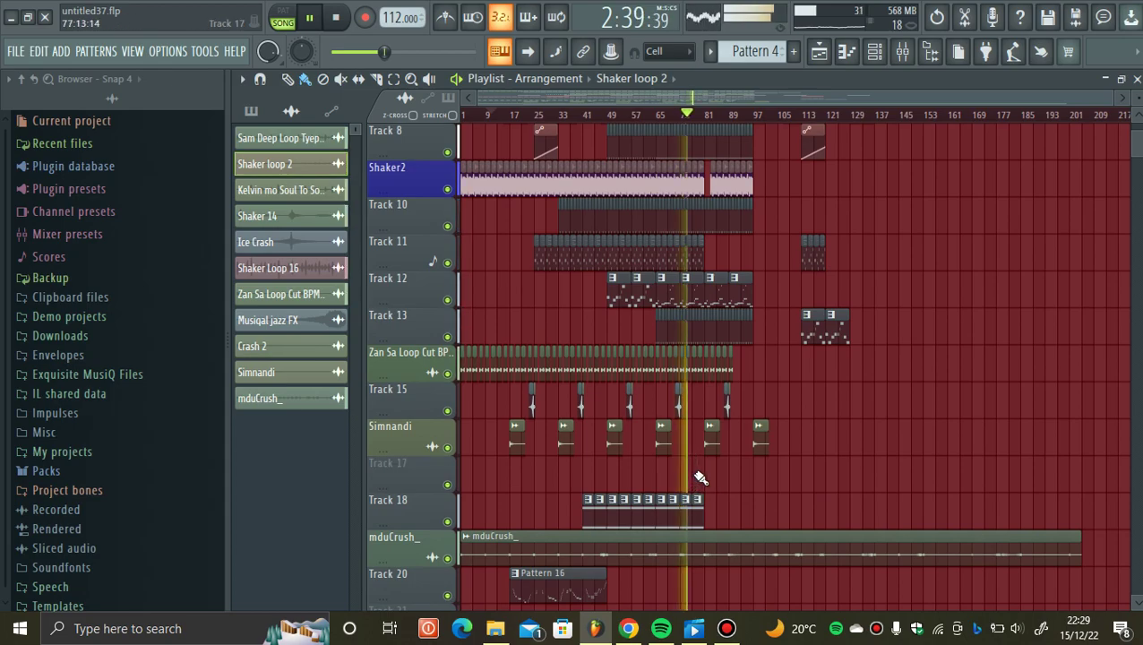
left_click(695, 474)
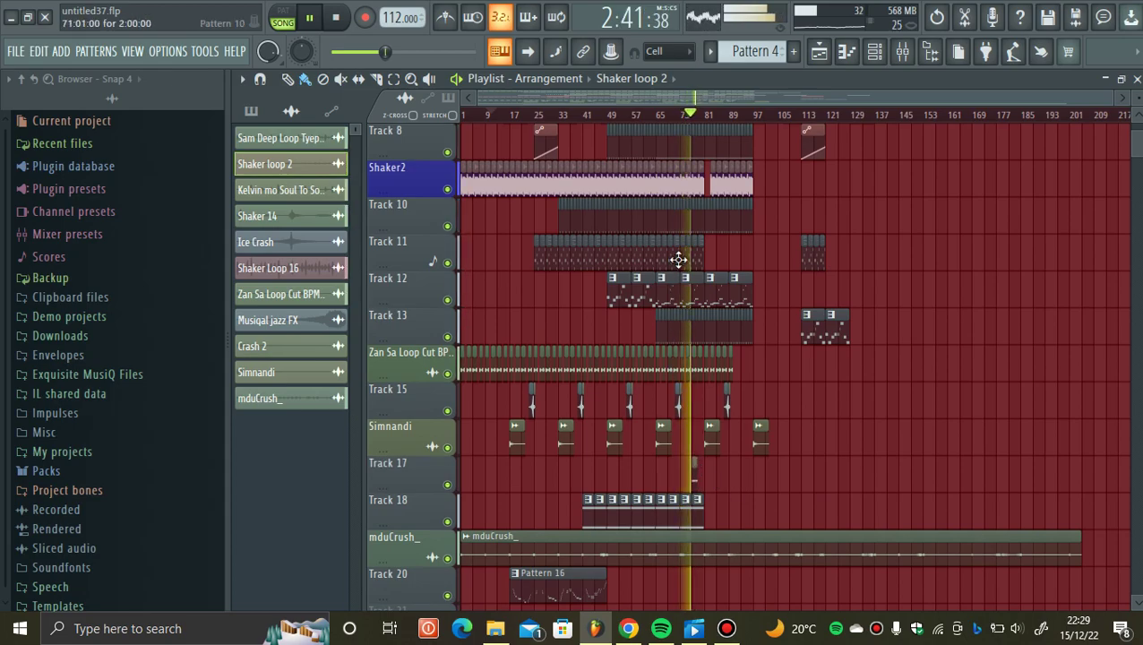
scroll(707, 145, "up", 5)
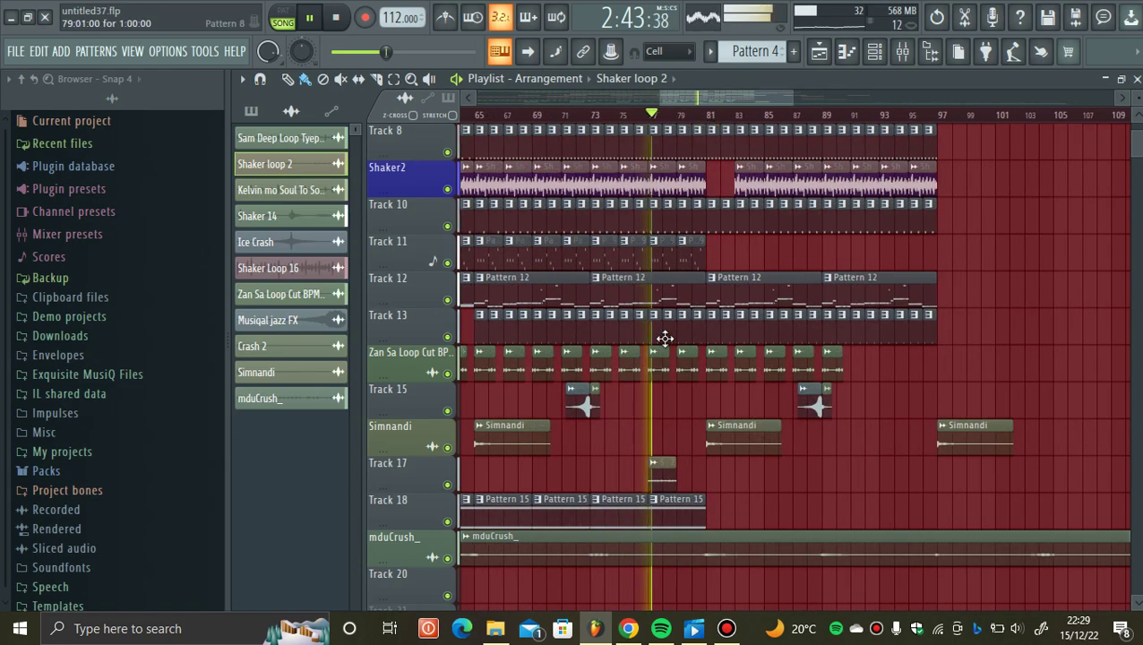
left_click(689, 477)
left_click_drag(695, 481, 883, 481)
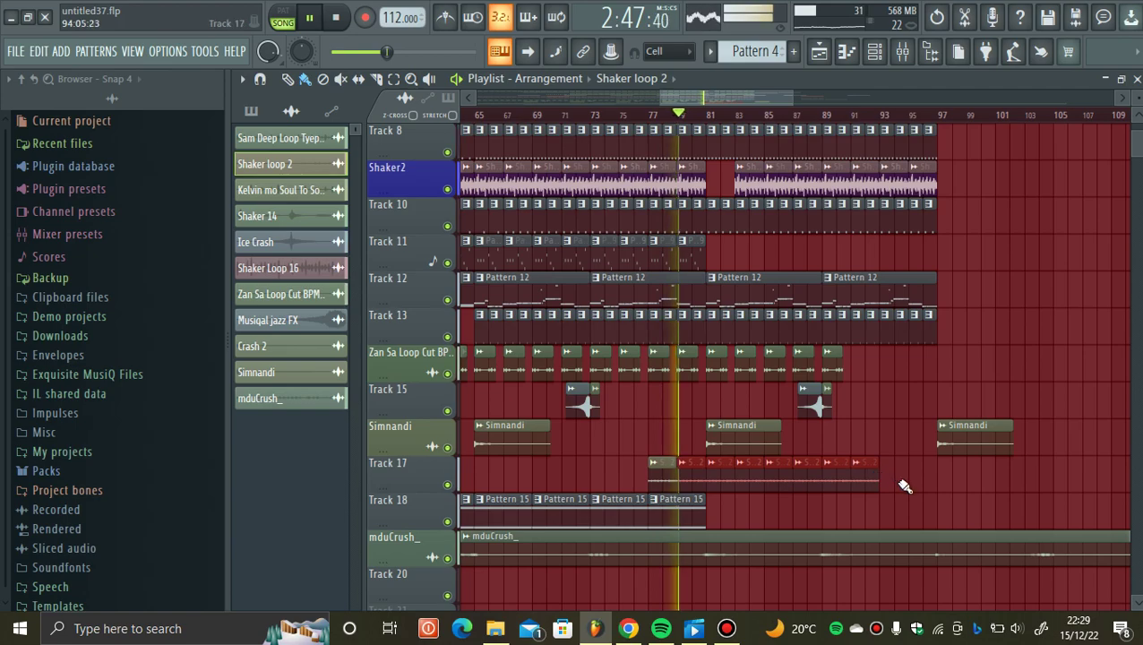
left_click(447, 485)
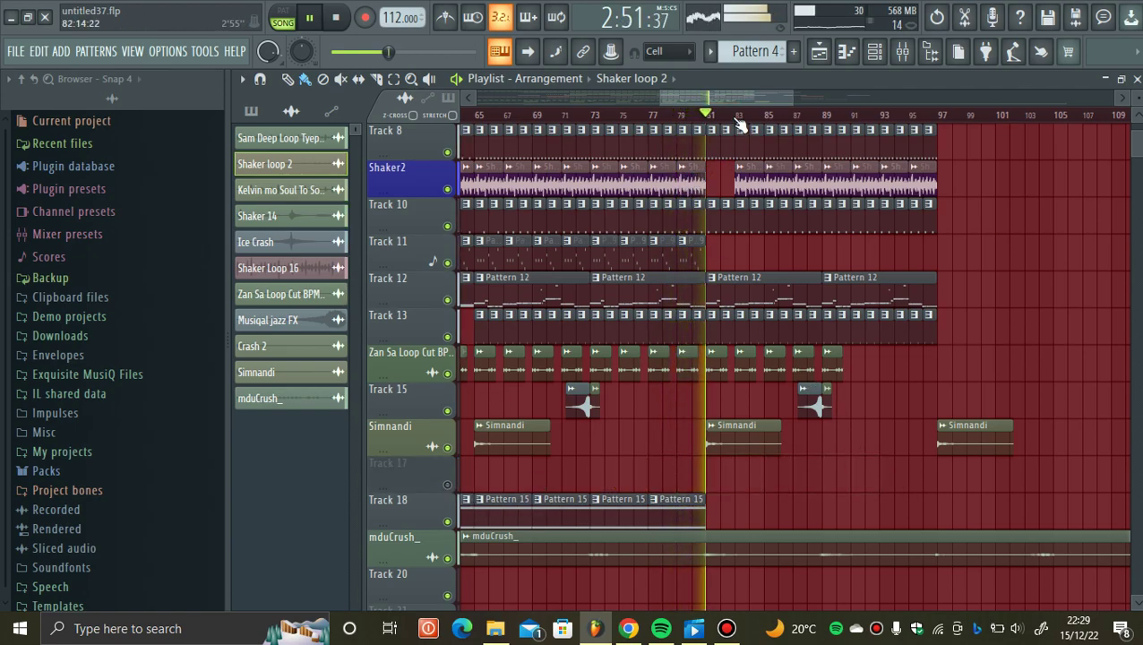
- Shrink the playlist tracks for an overview, choose Pattern 5 among the patterns, and view its notes in the channel rack
scroll(739, 122, "down", 3)
scroll(770, 276, "up", 5)
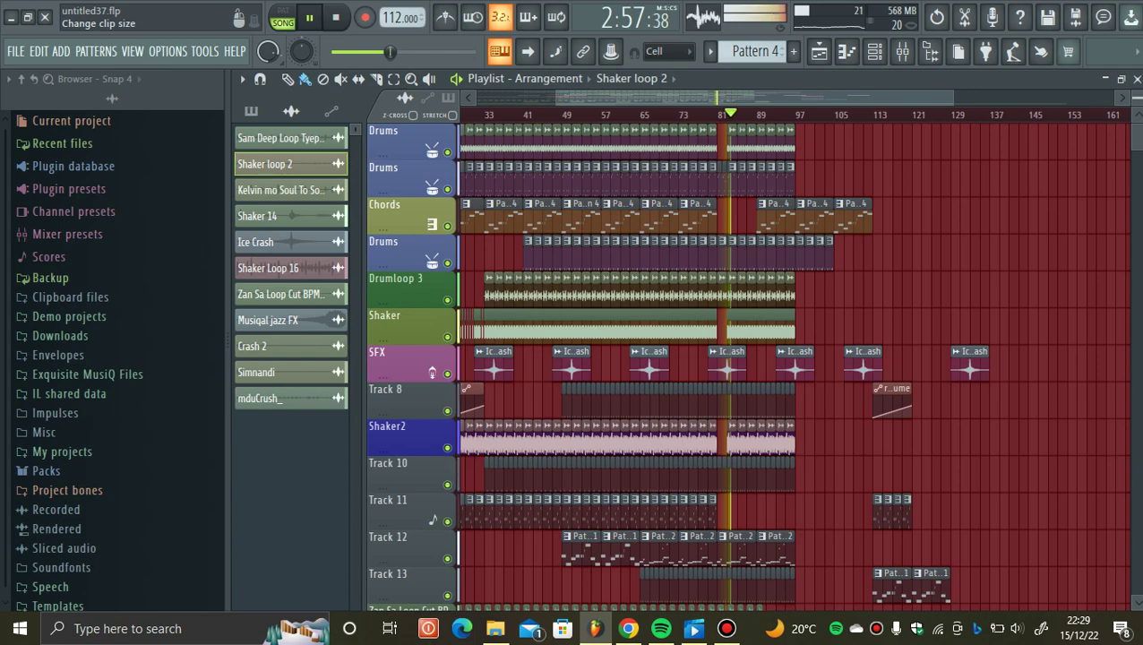
scroll(1134, 98, "down", 2)
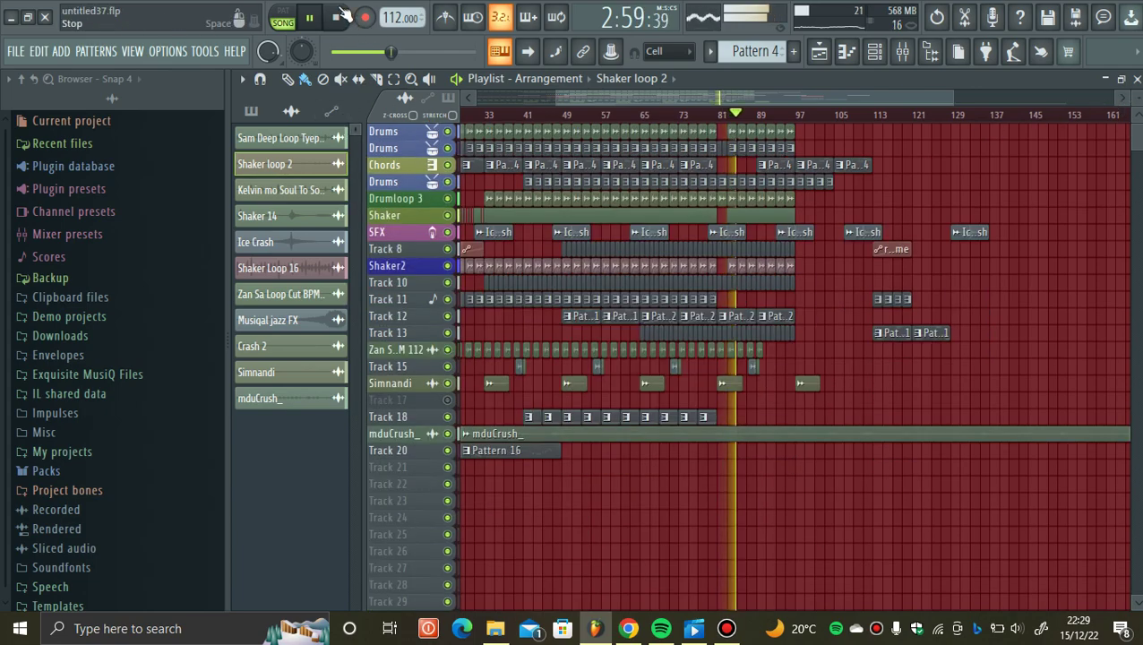
left_click(251, 111)
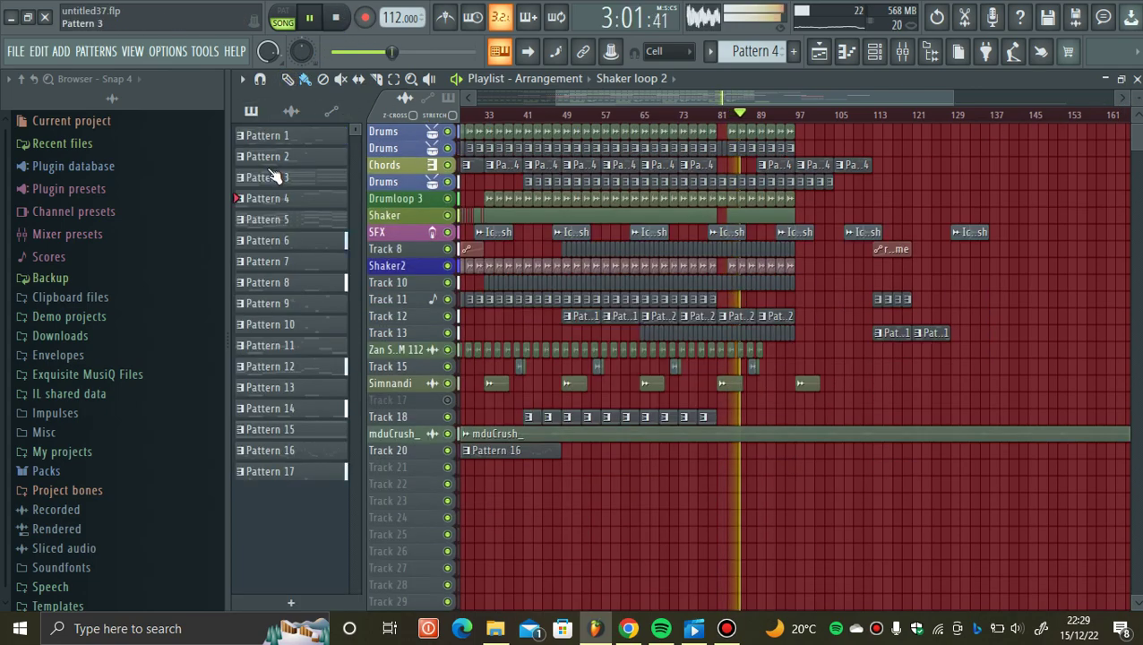
left_click(315, 221)
left_click(884, 56)
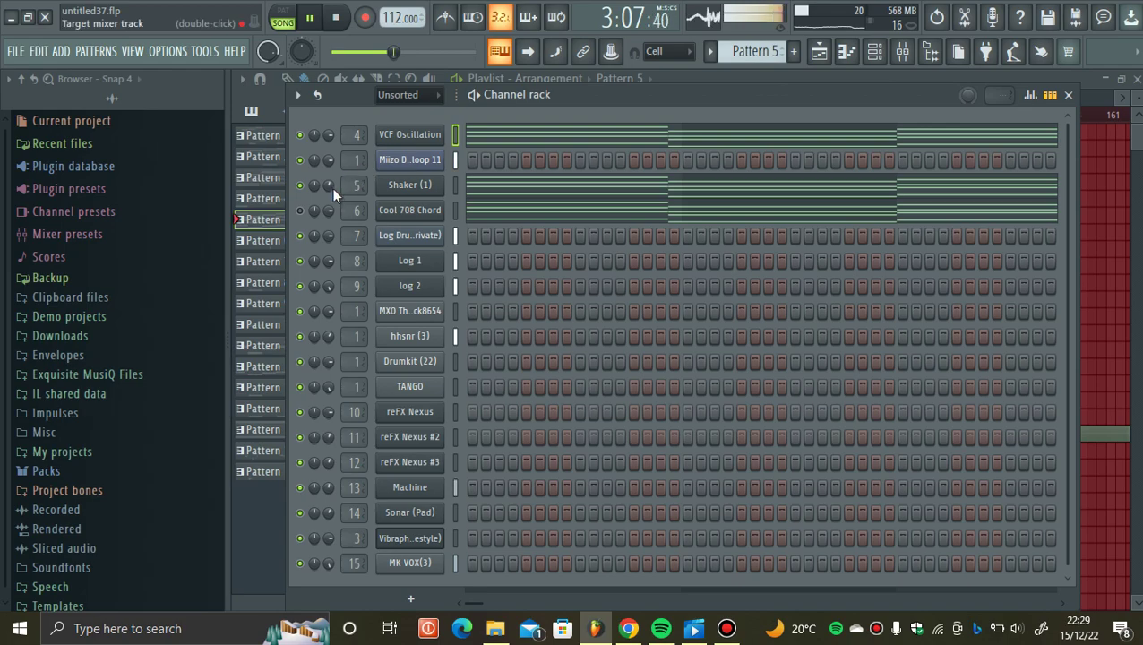
left_click(274, 508)
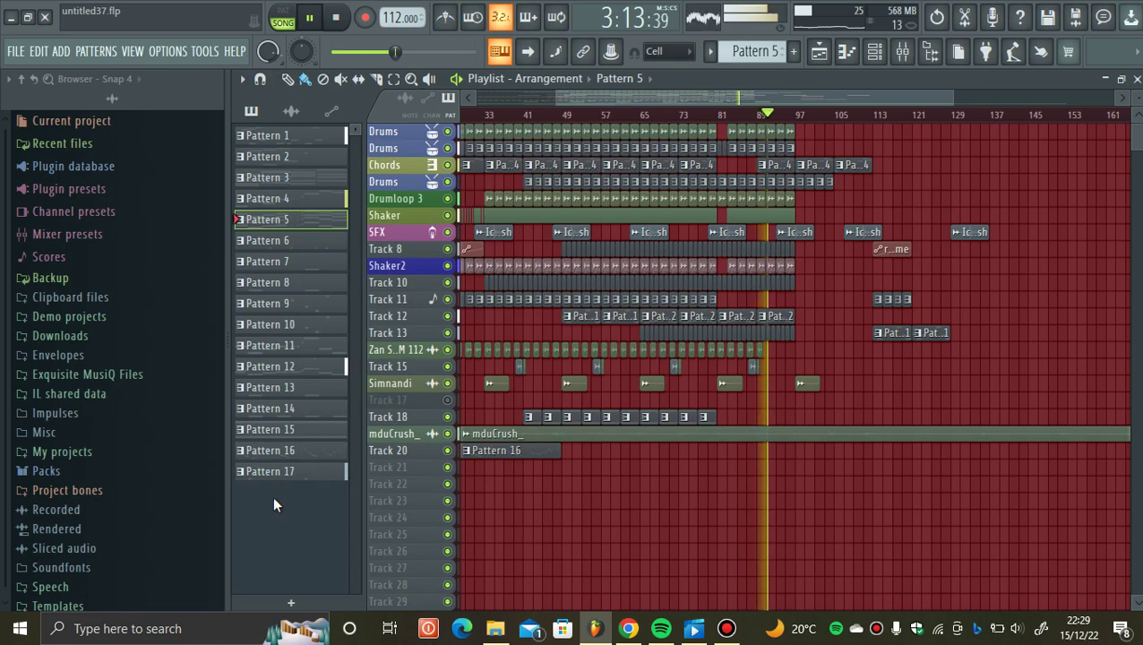
- Save the project and narrow the browser to give the playlist more room
left_click(14, 54)
left_click(16, 131)
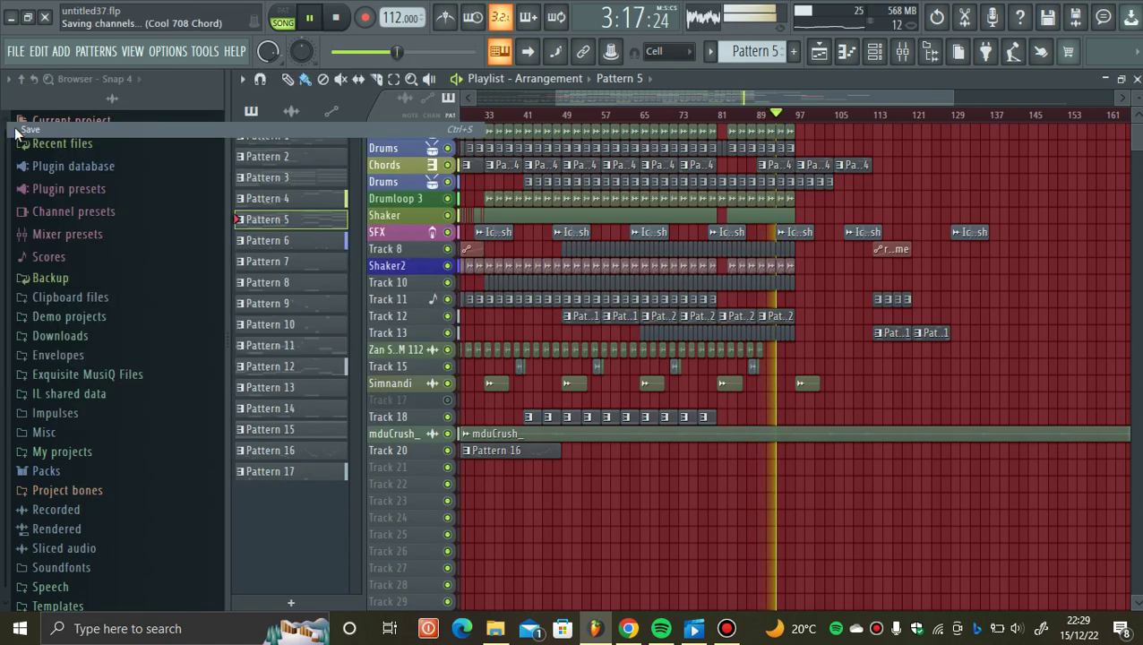
left_click_drag(227, 220, 168, 220)
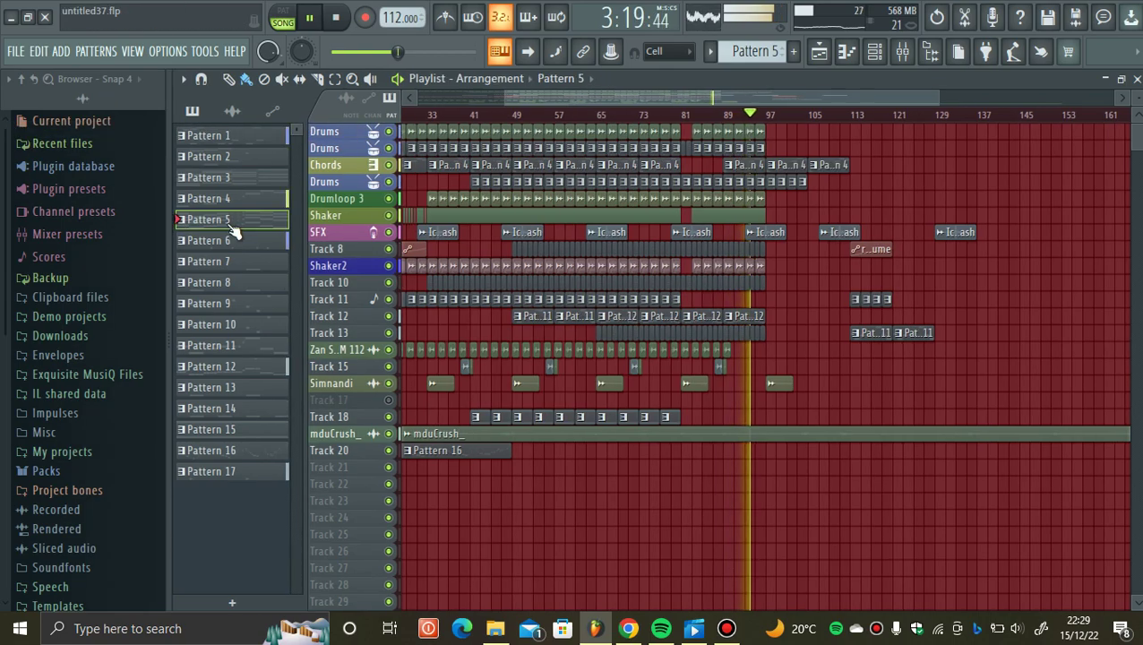
- View the picker's audio clips and automation clips, return to its patterns, and stop the song's playback
left_click(231, 111)
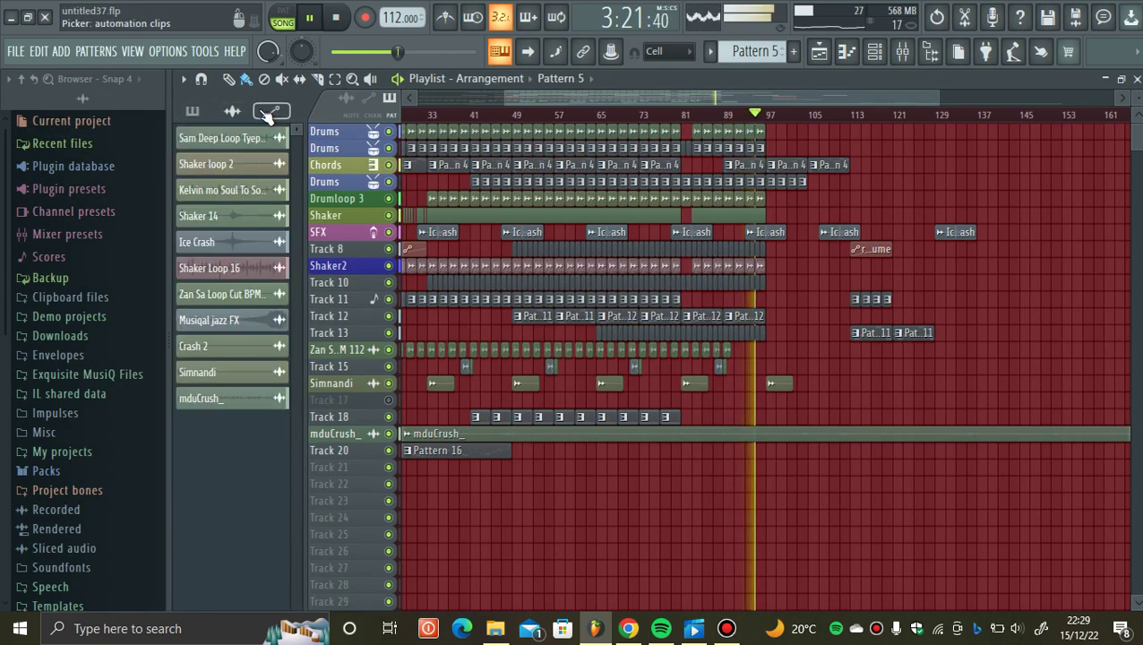
left_click(271, 111)
left_click(199, 115)
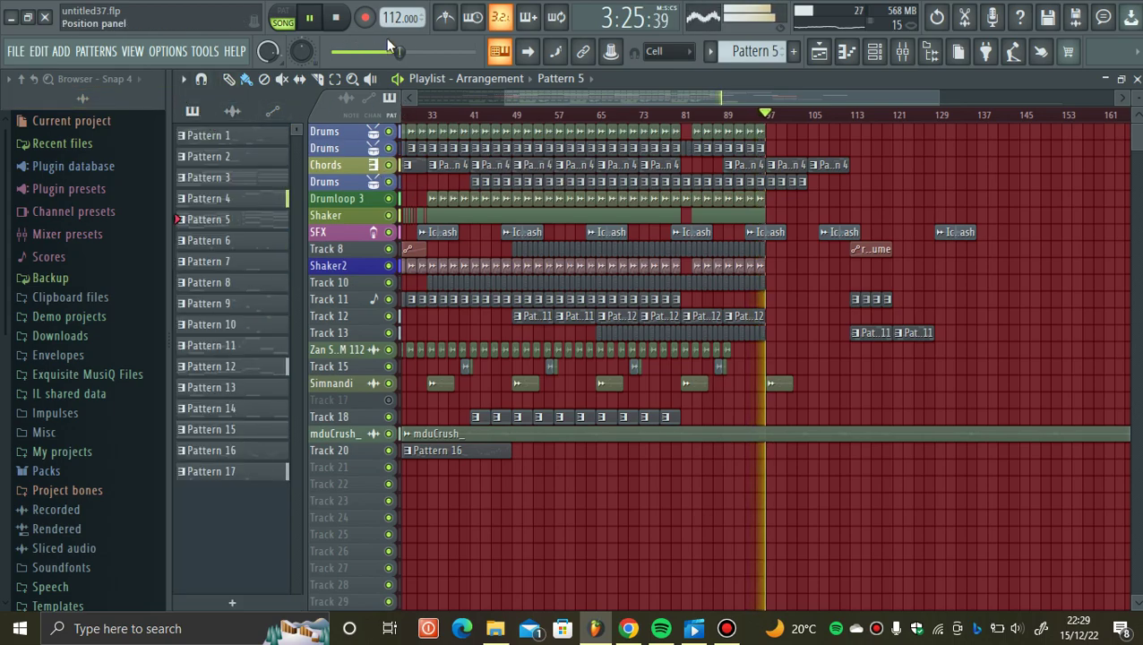
left_click(344, 21)
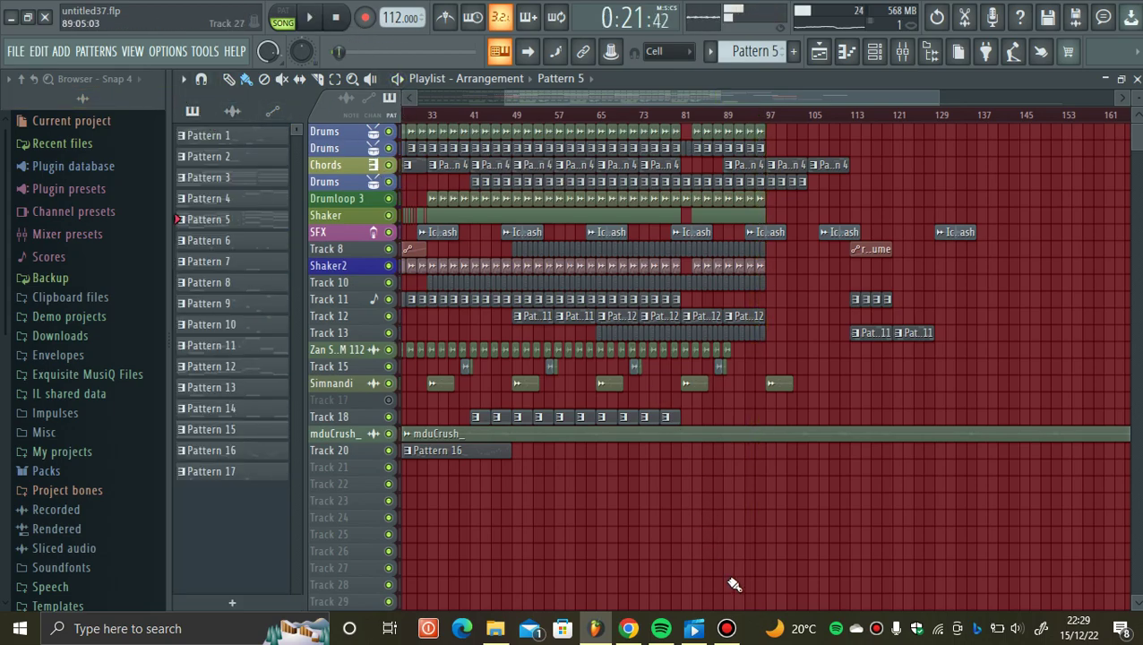